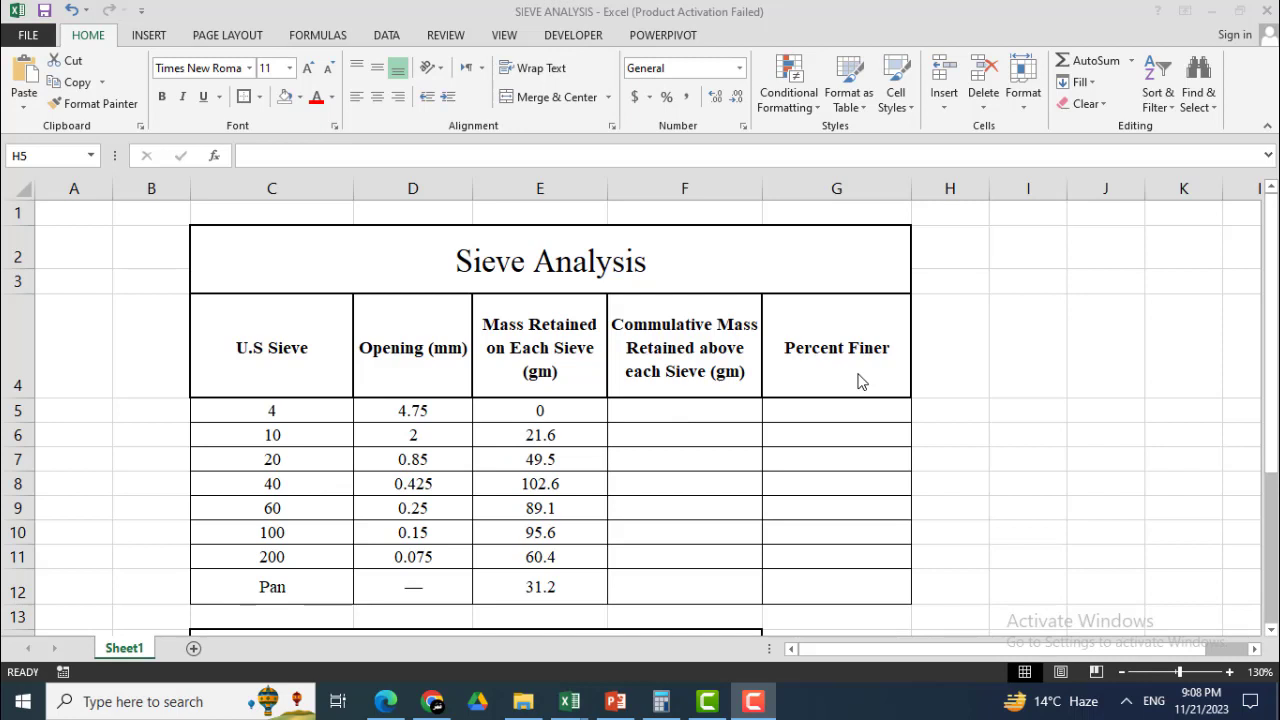
- Enter 0 in cell F5 as the cumulative mass retained for the No. 4 sieve
{"action": "left_click", "coordinate": [697, 416]}
{"action": "left_click", "coordinate": [695, 410]}
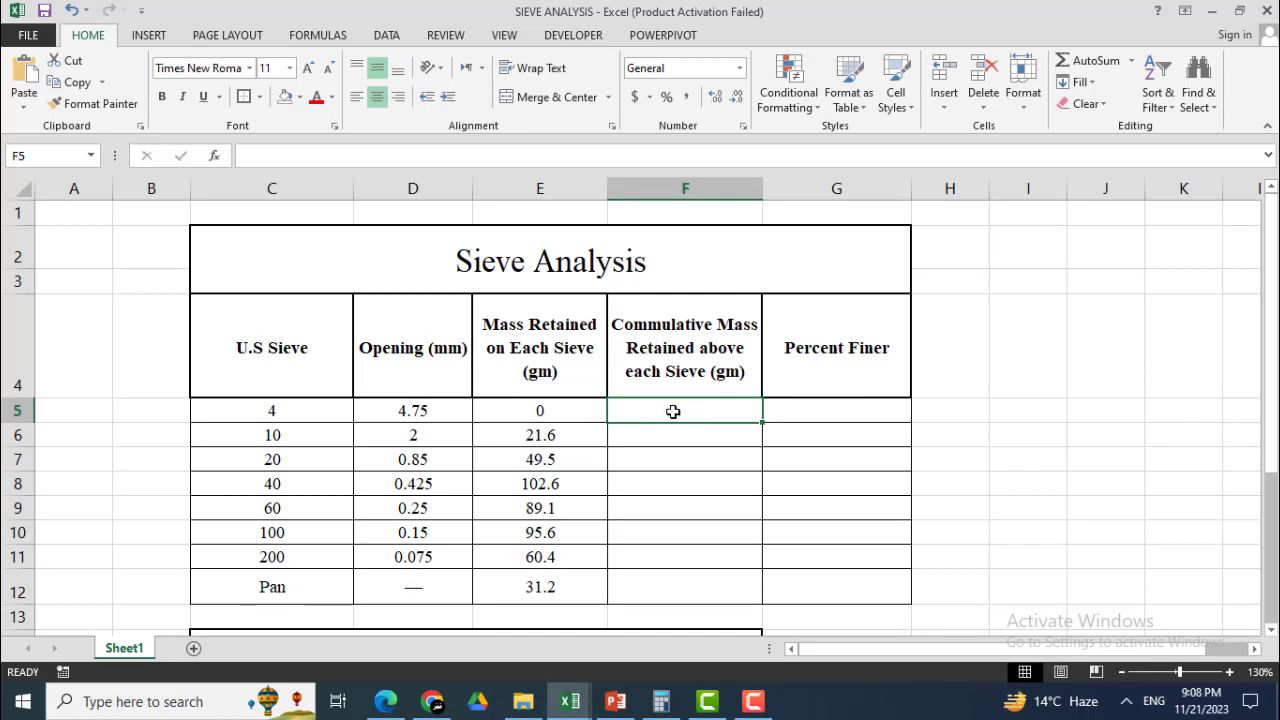
{"action": "left_click_drag", "start_coordinate": [598, 418], "coordinate": [623, 417]}
{"action": "left_click", "coordinate": [692, 405]}
{"action": "left_click", "coordinate": [585, 404]}
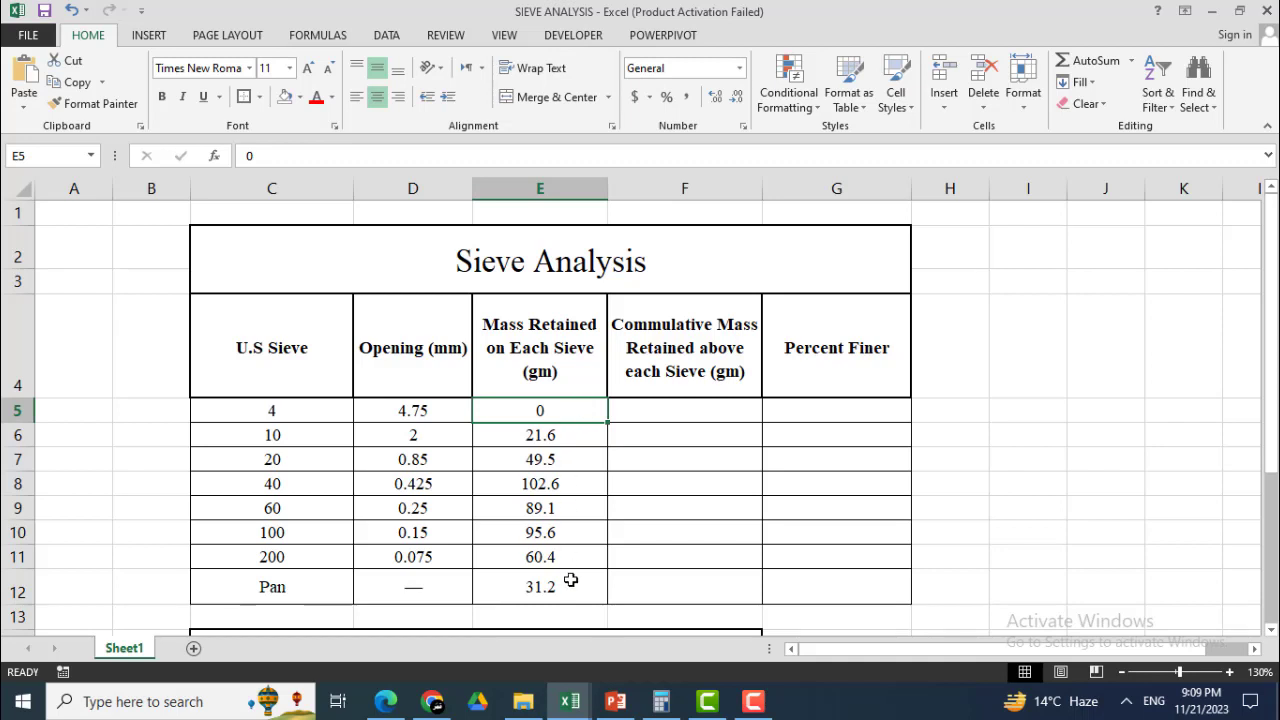
{"action": "left_click", "coordinate": [629, 416]}
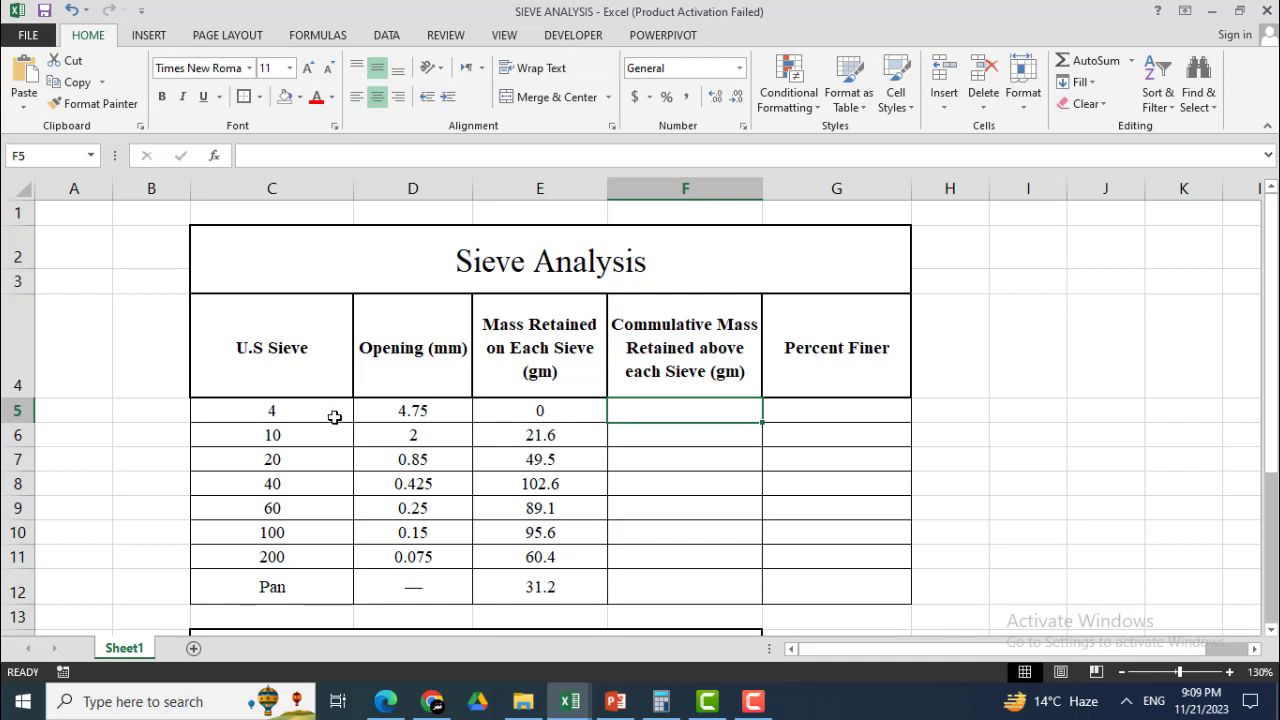
{"action": "type", "text": "0"}
{"action": "left_click", "coordinate": [646, 435]}
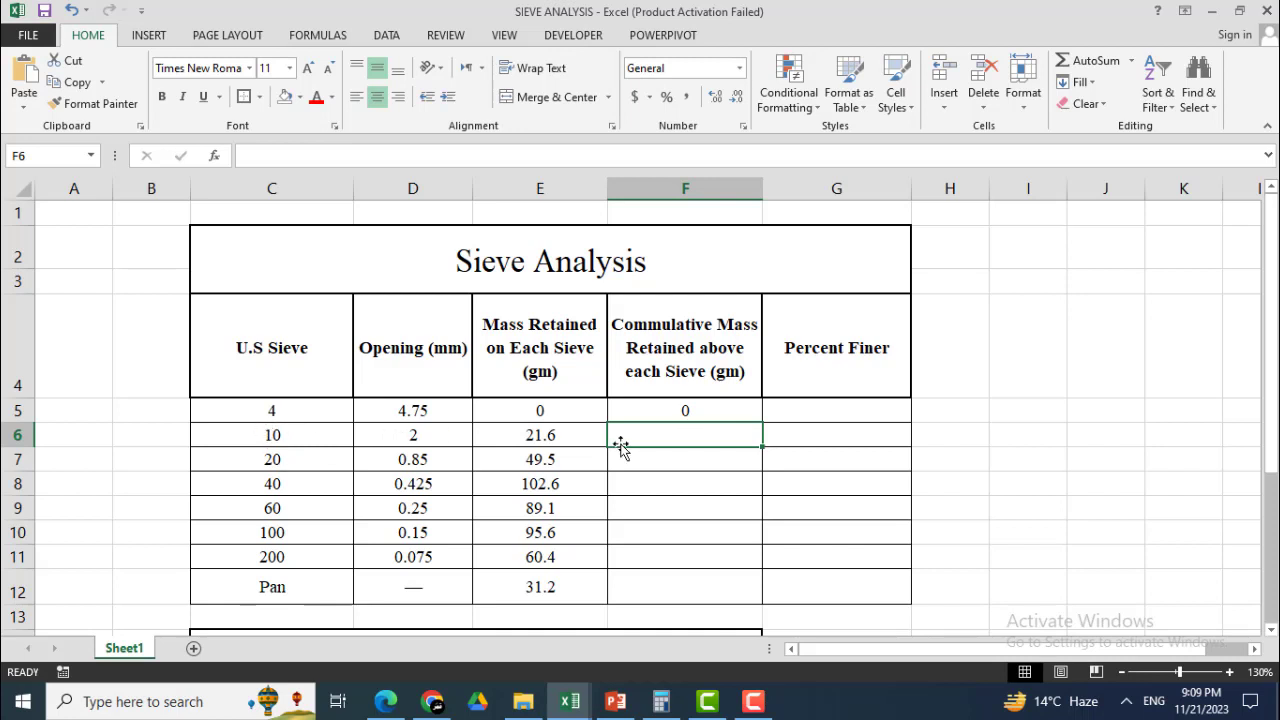
- Enter the running-total formula =F5+E6 in cell F6
{"action": "type", "text": "="}
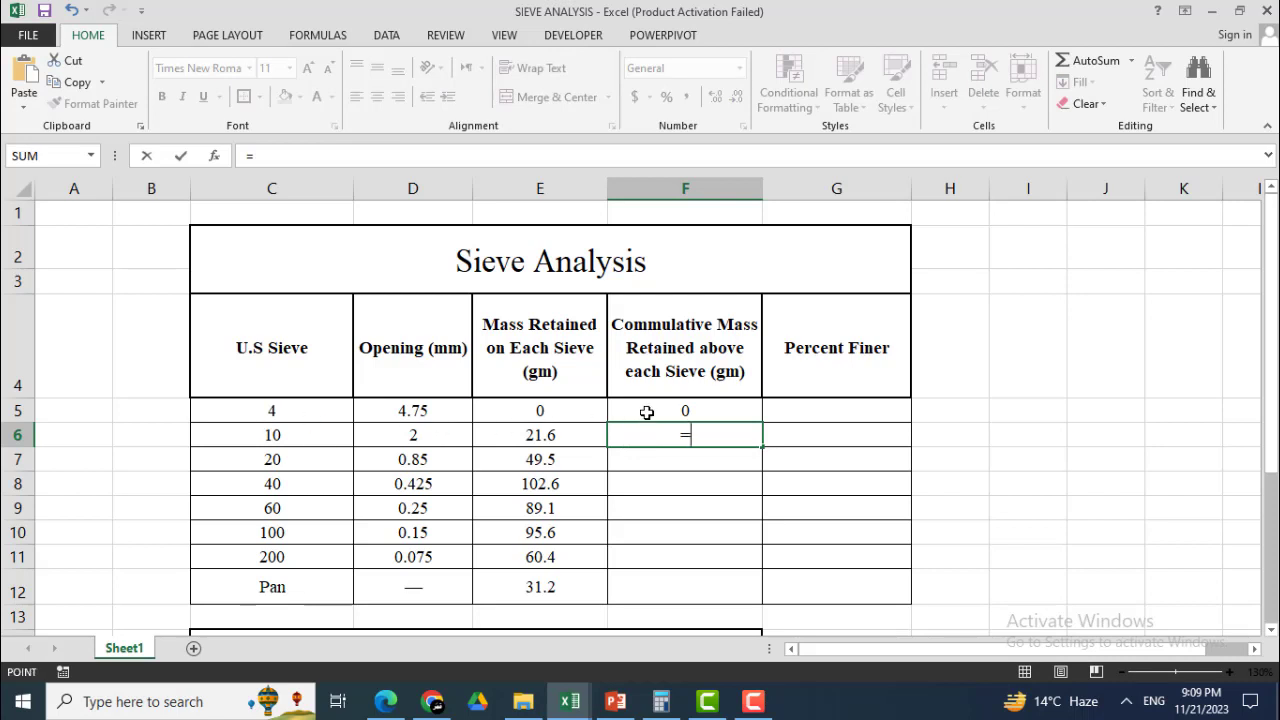
{"action": "left_click", "coordinate": [647, 412]}
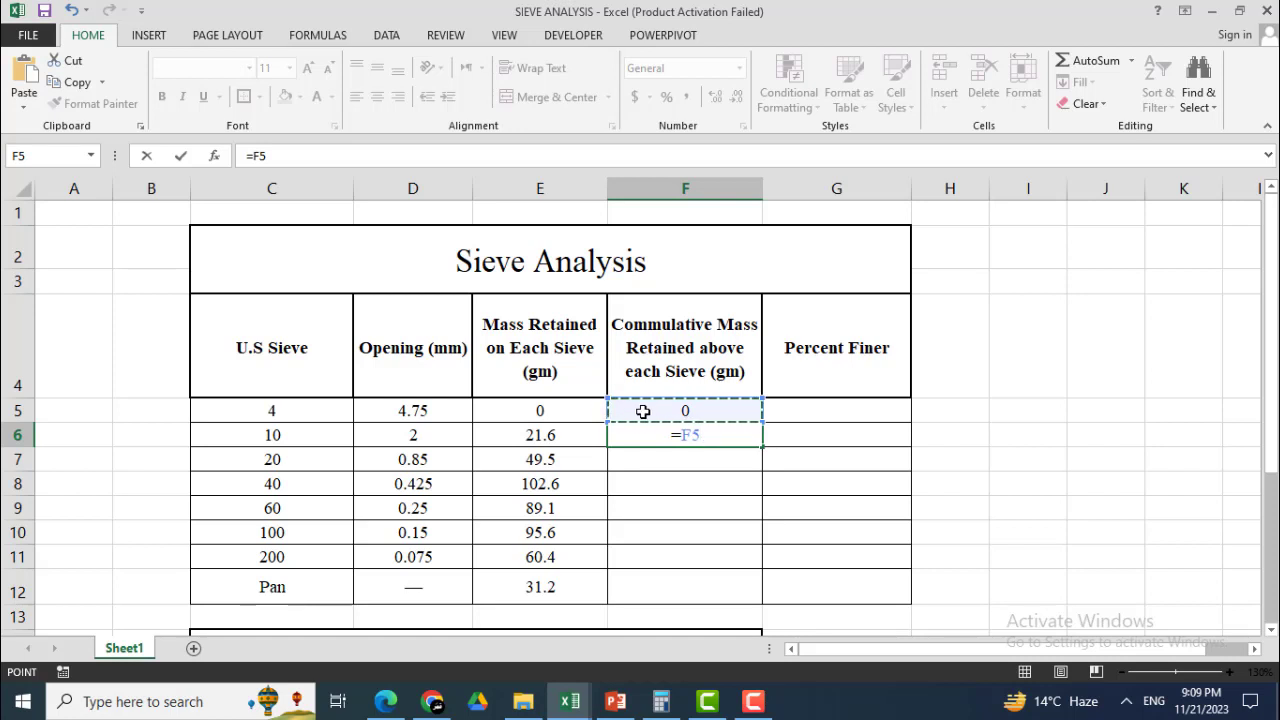
{"action": "type", "text": "+"}
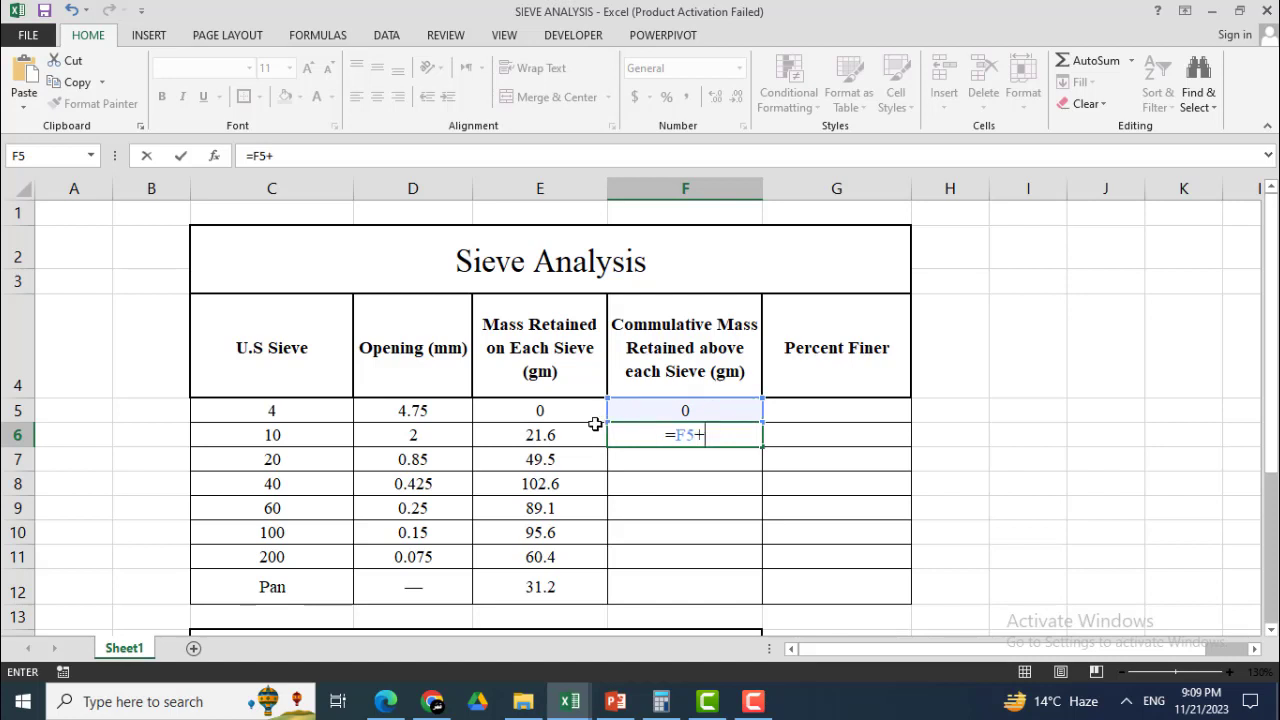
{"action": "left_click", "coordinate": [580, 434]}
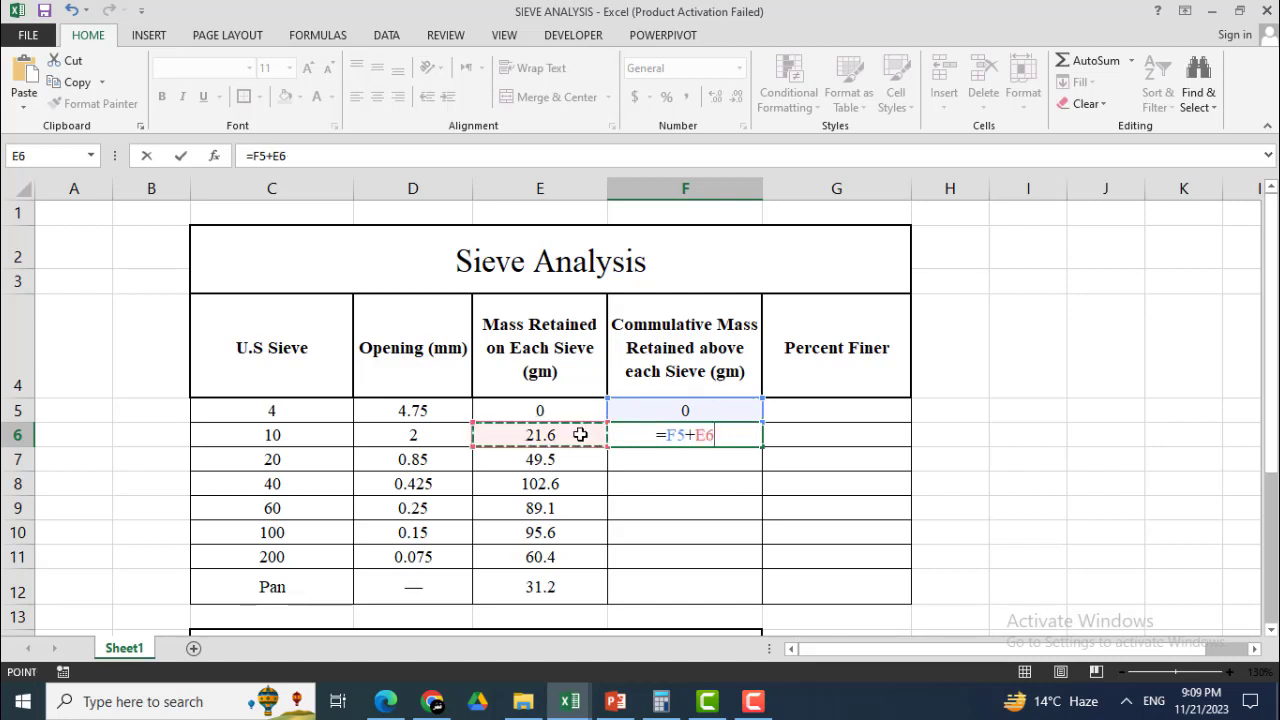
{"action": "key", "text": "Return"}
- Copy F6's formula down to F12, giving cumulative values from 21.6 to 450
{"action": "left_click", "coordinate": [703, 432]}
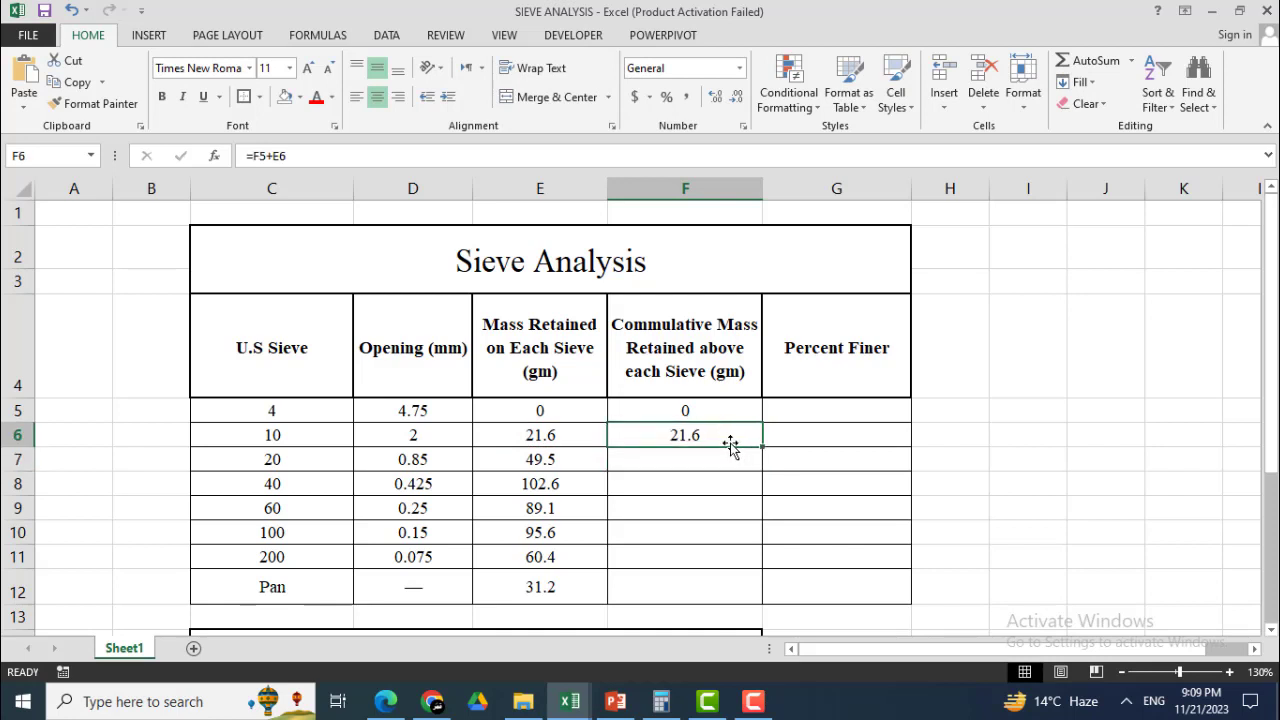
{"action": "double_click", "coordinate": [723, 437]}
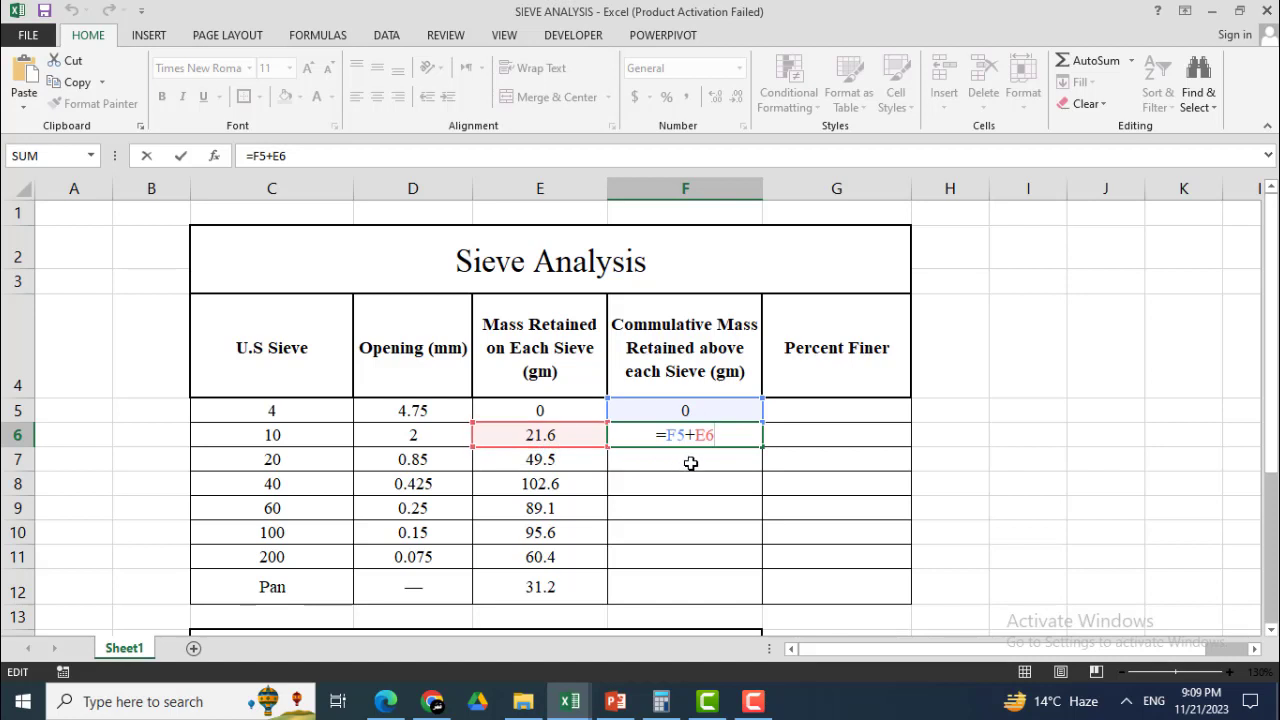
{"action": "key", "text": "Return"}
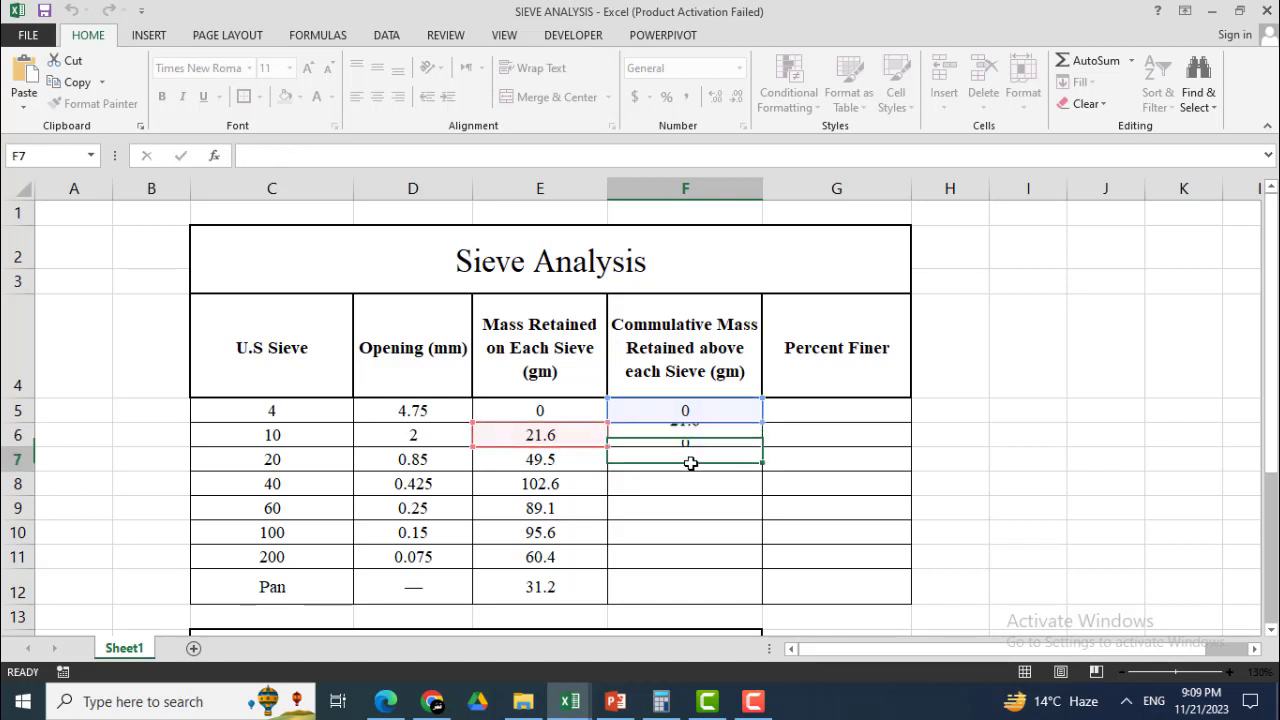
{"action": "left_click", "coordinate": [714, 440]}
{"action": "left_click_drag", "start_coordinate": [759, 447], "coordinate": [760, 600]}
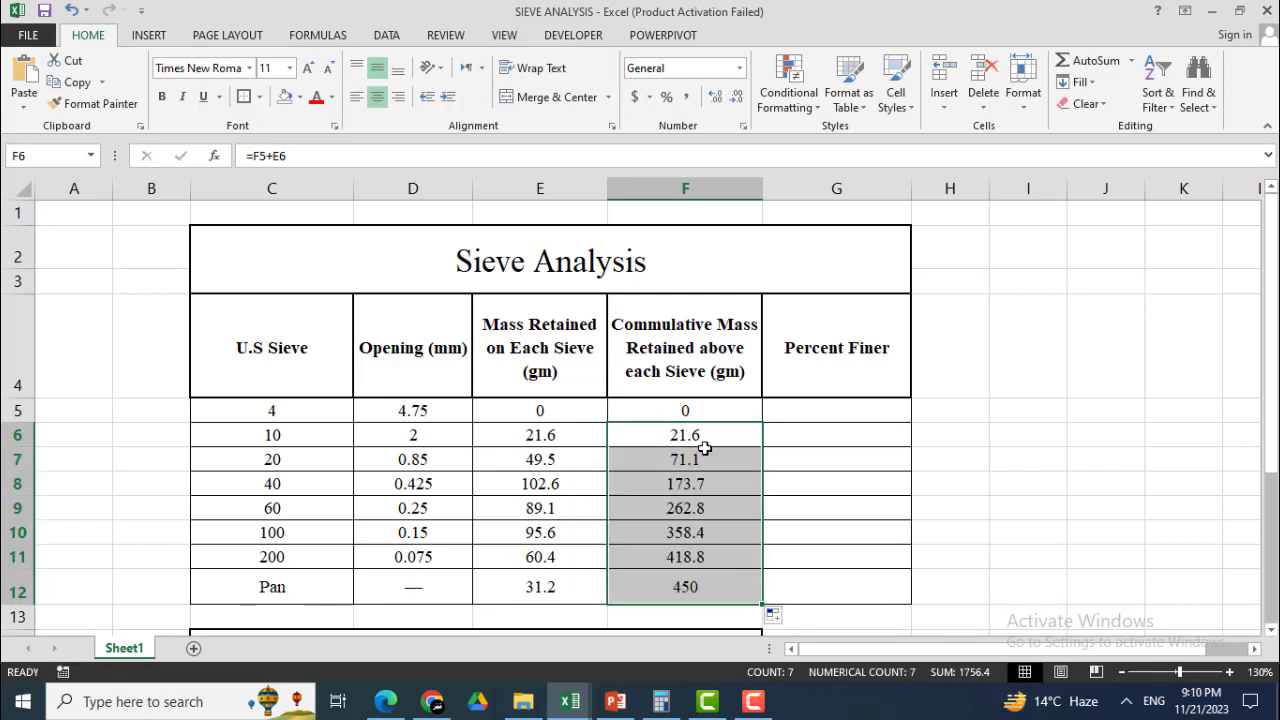
{"action": "left_click_drag", "start_coordinate": [1272, 340], "coordinate": [1272, 350]}
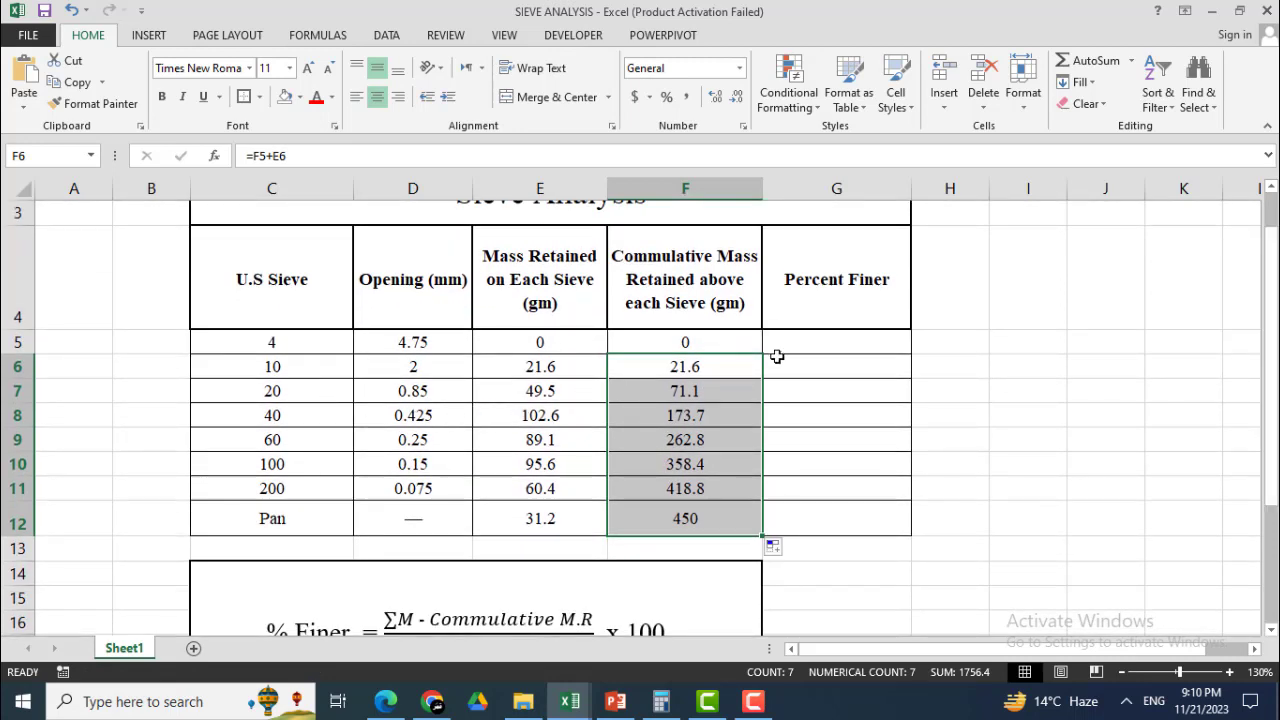
- Start G5's Percent Finer formula with a reference to the 450 total mass in F12
{"action": "left_click", "coordinate": [729, 423]}
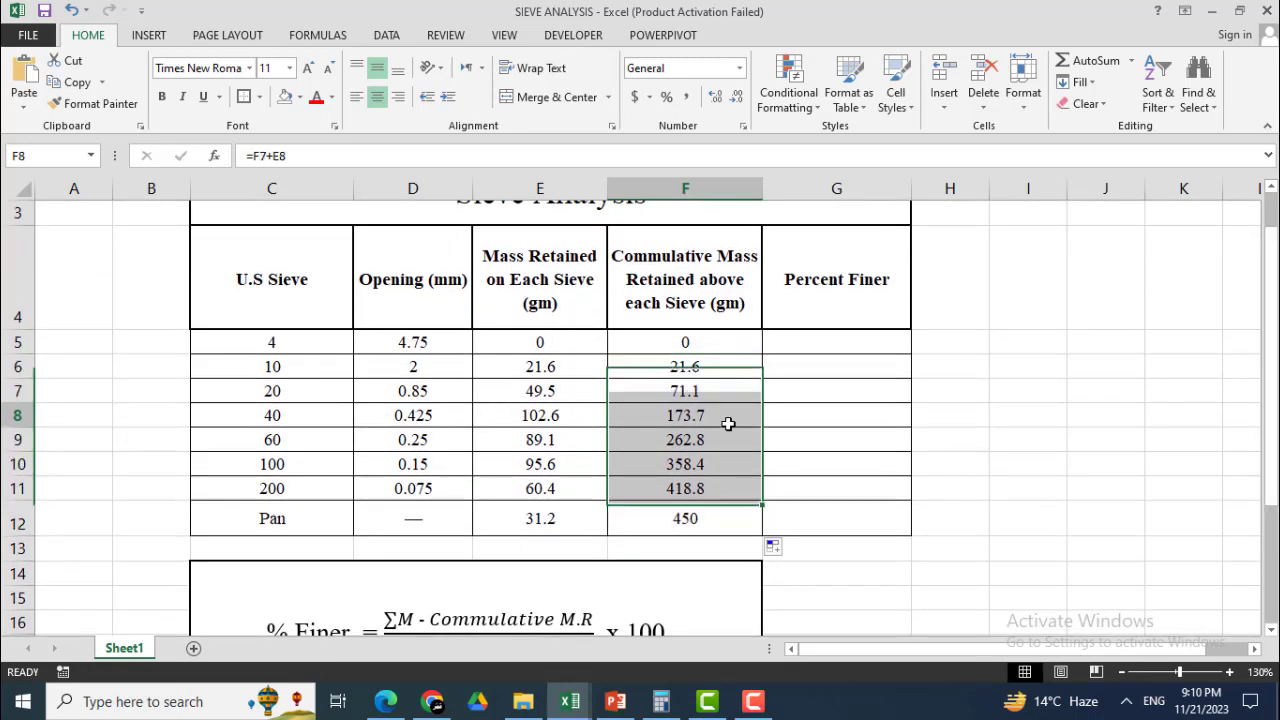
{"action": "left_click", "coordinate": [798, 339]}
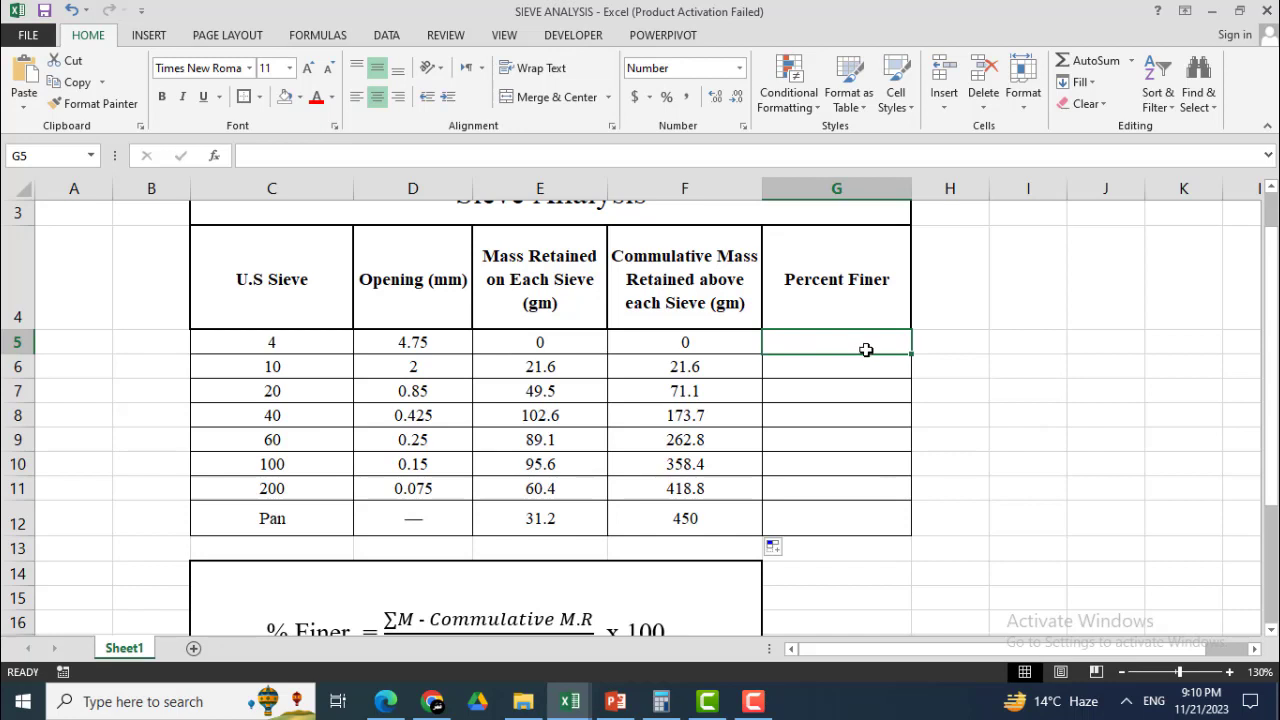
{"action": "type", "text": "="}
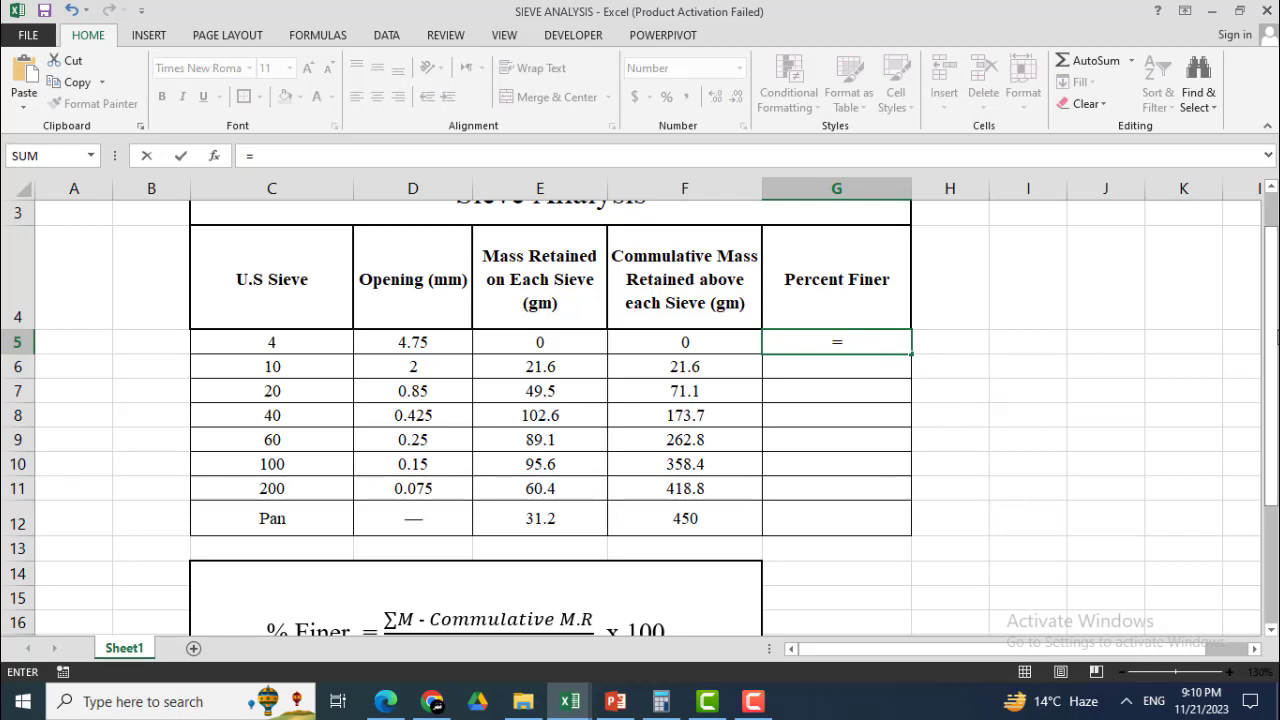
{"action": "left_click_drag", "start_coordinate": [1275, 320], "coordinate": [1275, 330]}
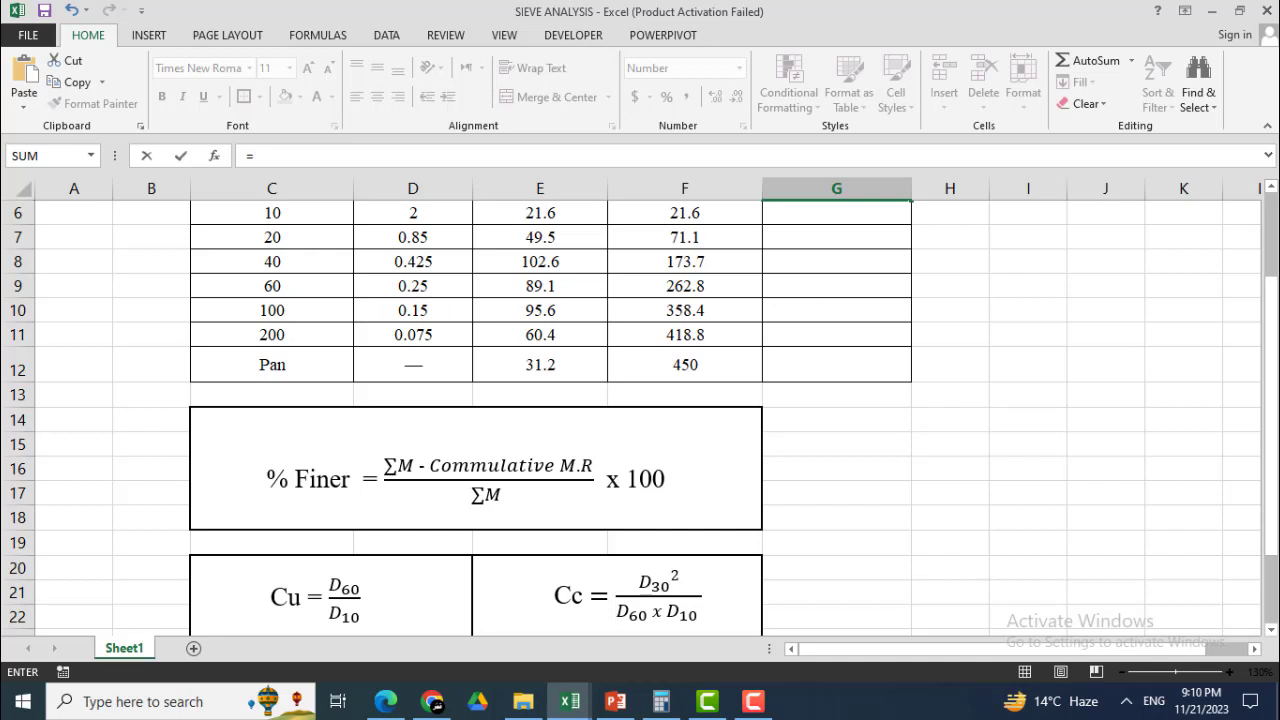
{"action": "scroll", "coordinate": [1276, 393], "scroll_direction": "up", "scroll_amount": 1}
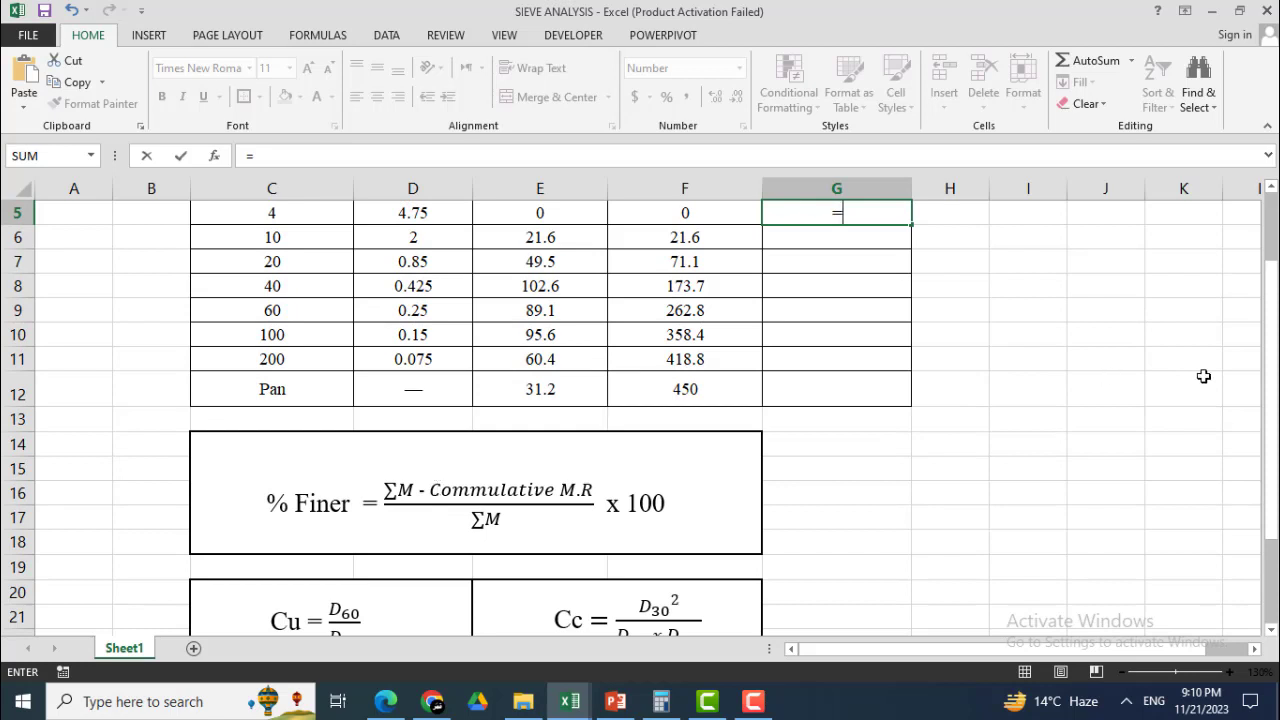
{"action": "left_click_drag", "start_coordinate": [1272, 400], "coordinate": [1272, 383]}
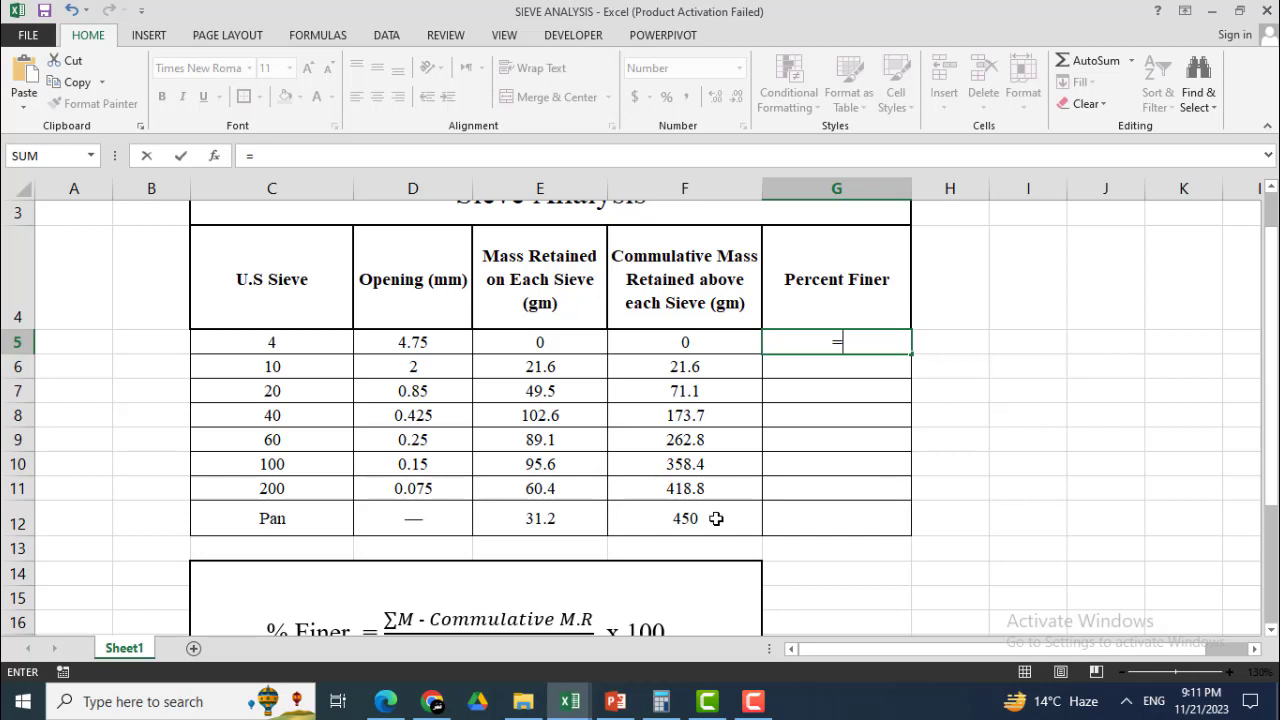
{"action": "type", "text": "$"}
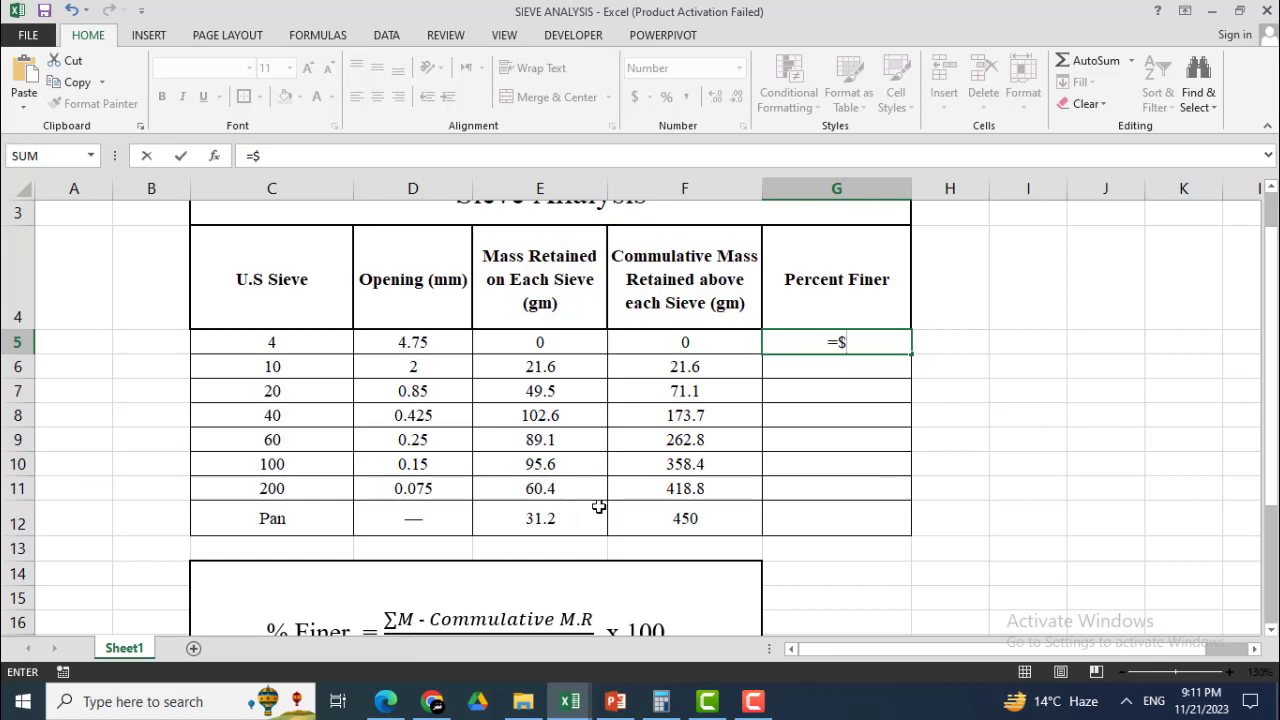
{"action": "left_click", "coordinate": [680, 520]}
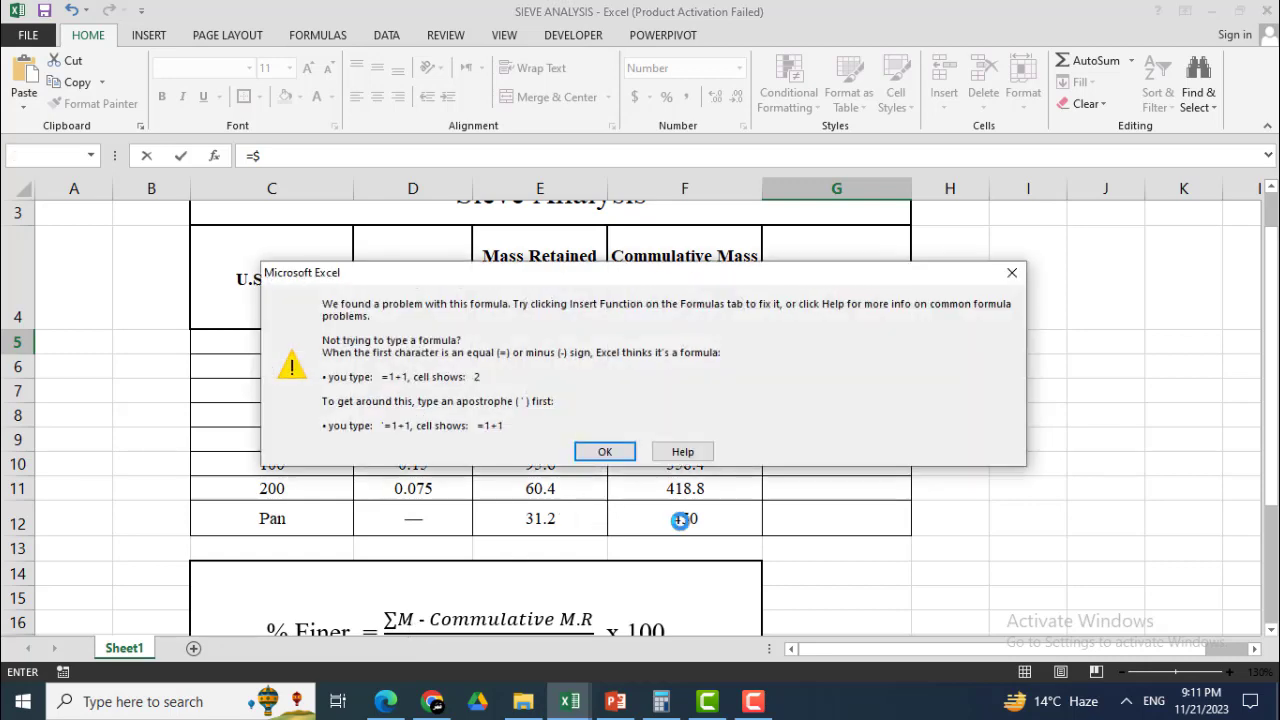
{"action": "left_click", "coordinate": [604, 451]}
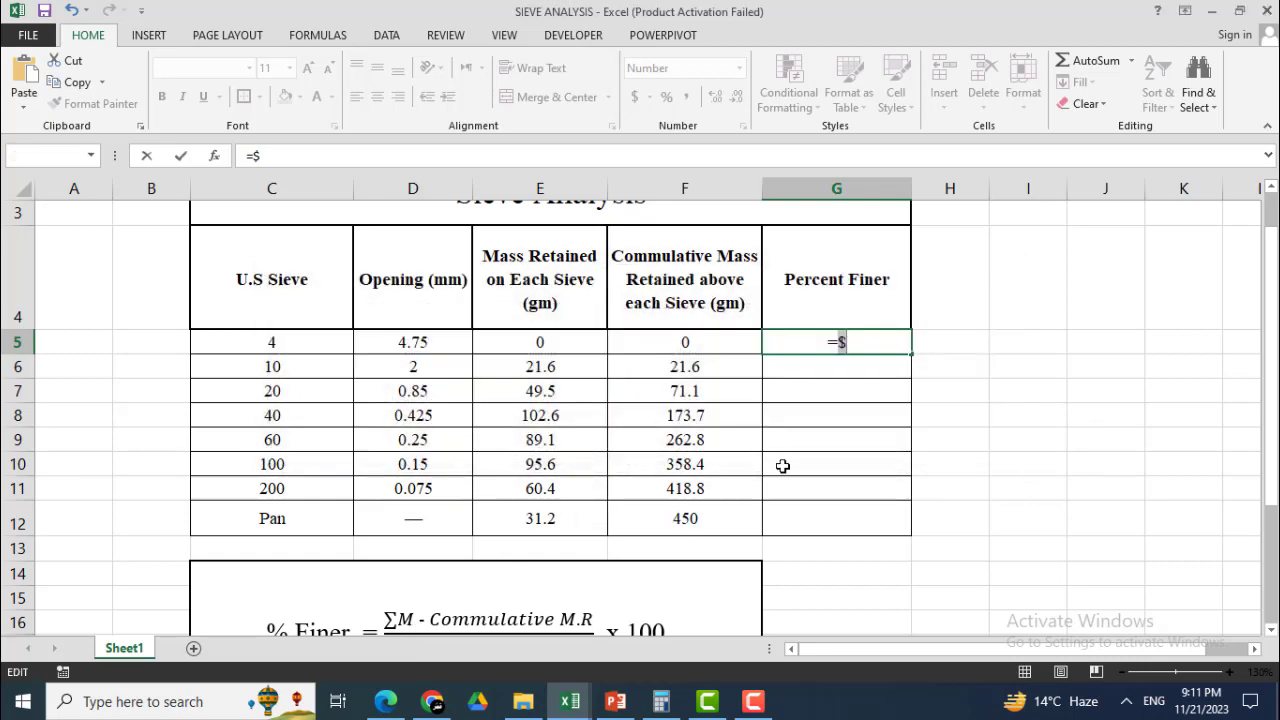
{"action": "left_click", "coordinate": [694, 518]}
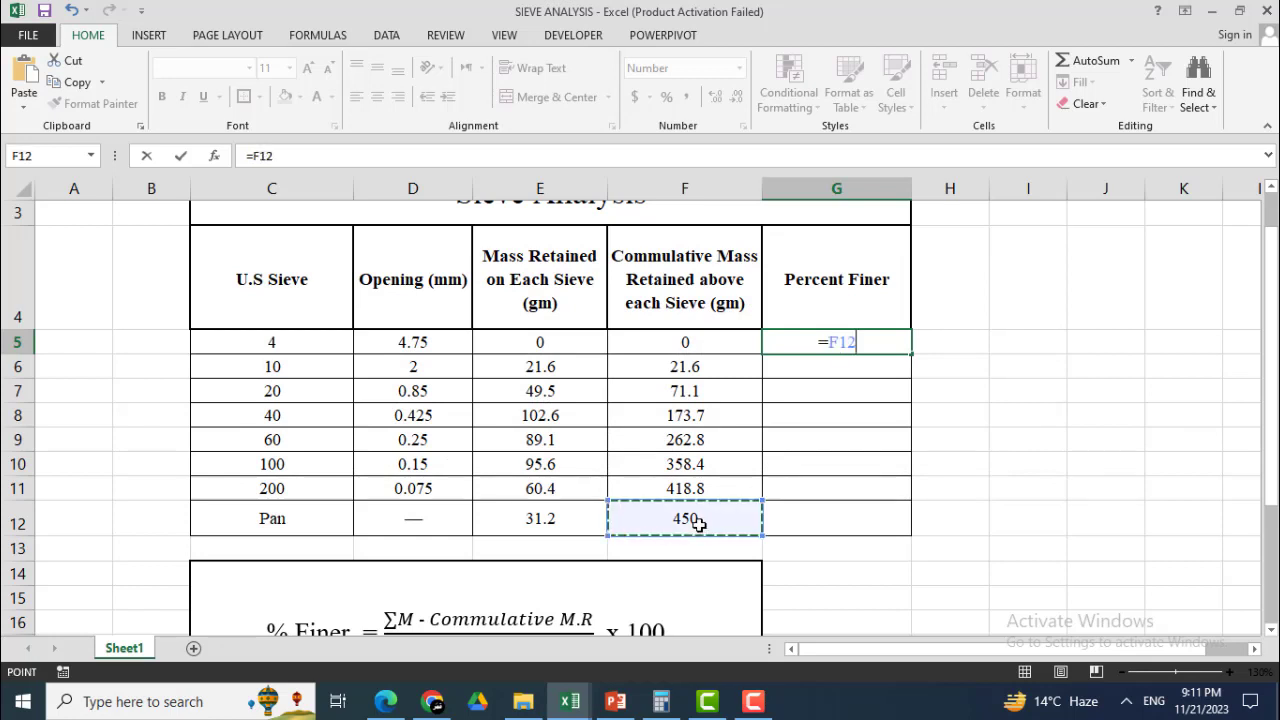
- Make G5's formula subtract F5 from the absolute total reference $F$12
{"action": "left_click", "coordinate": [828, 342]}
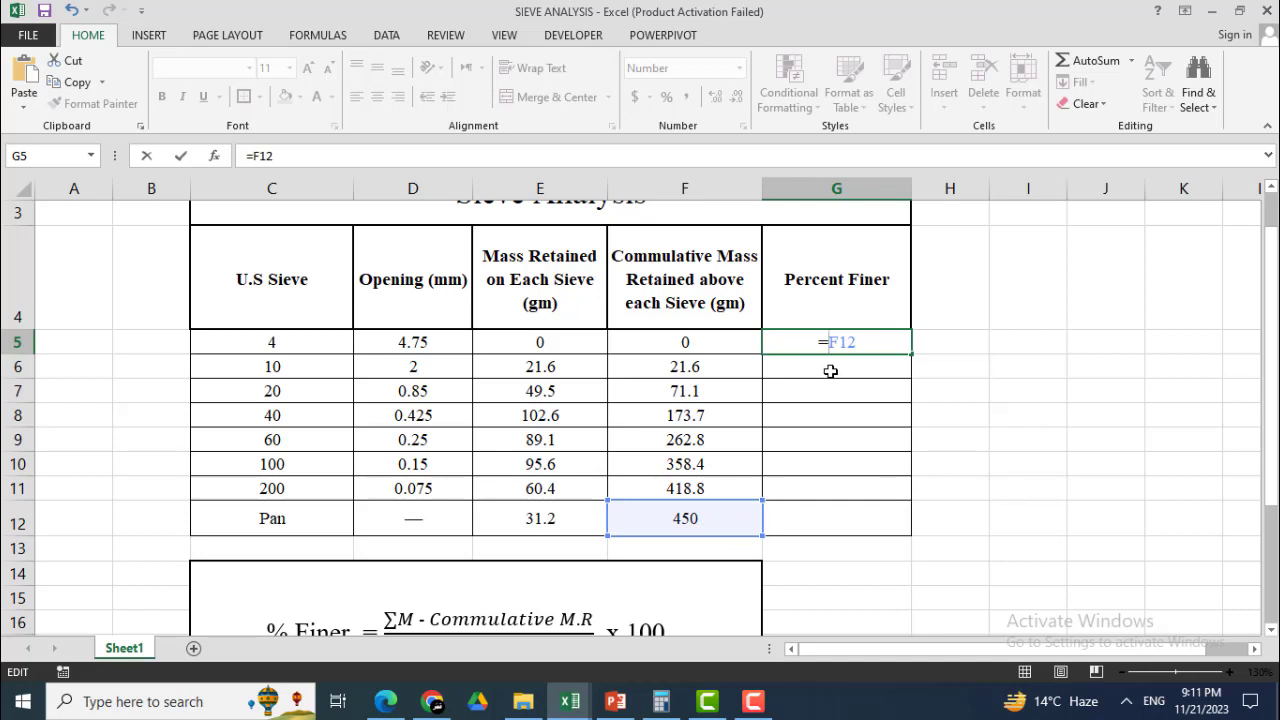
{"action": "type", "text": "$"}
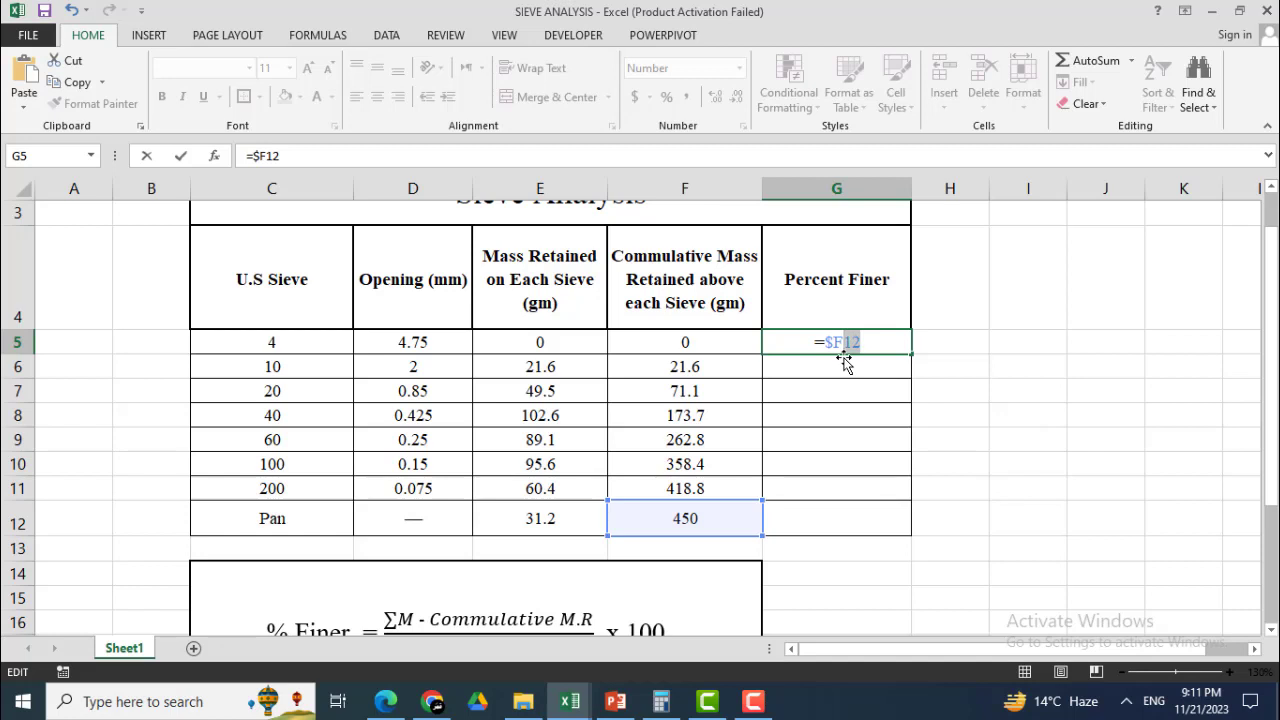
{"action": "type", "text": "$"}
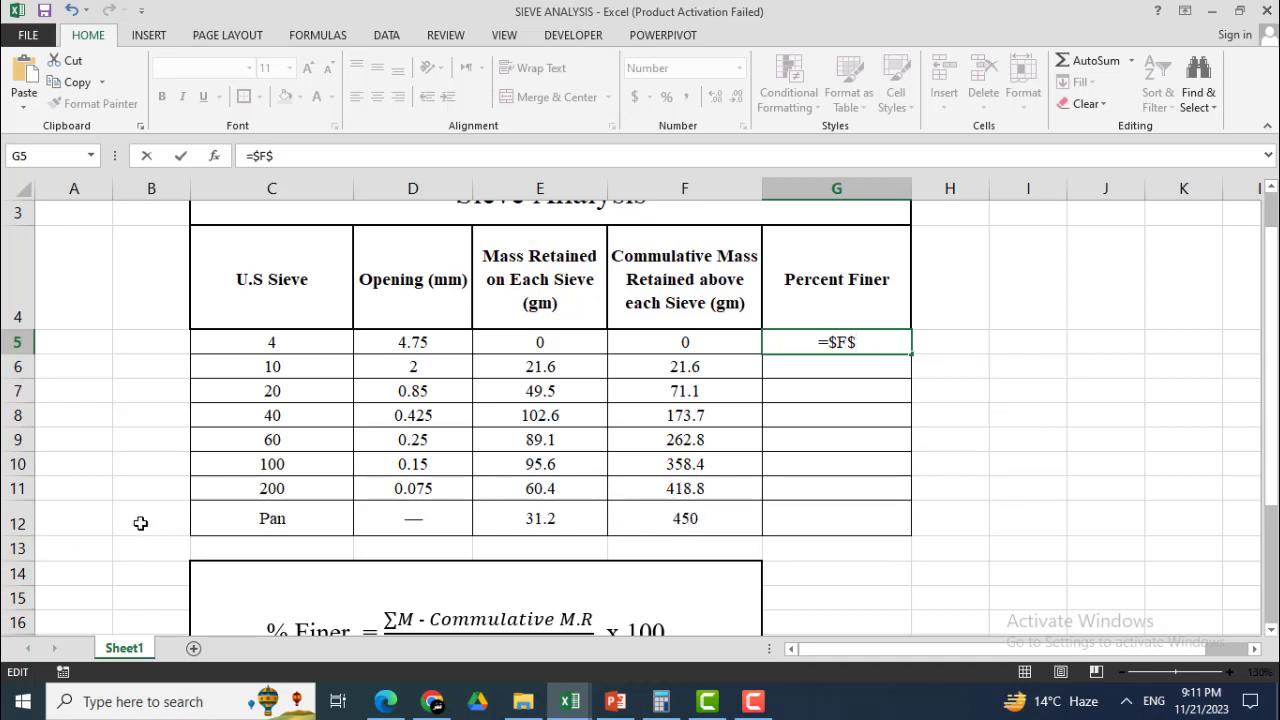
{"action": "type", "text": "12"}
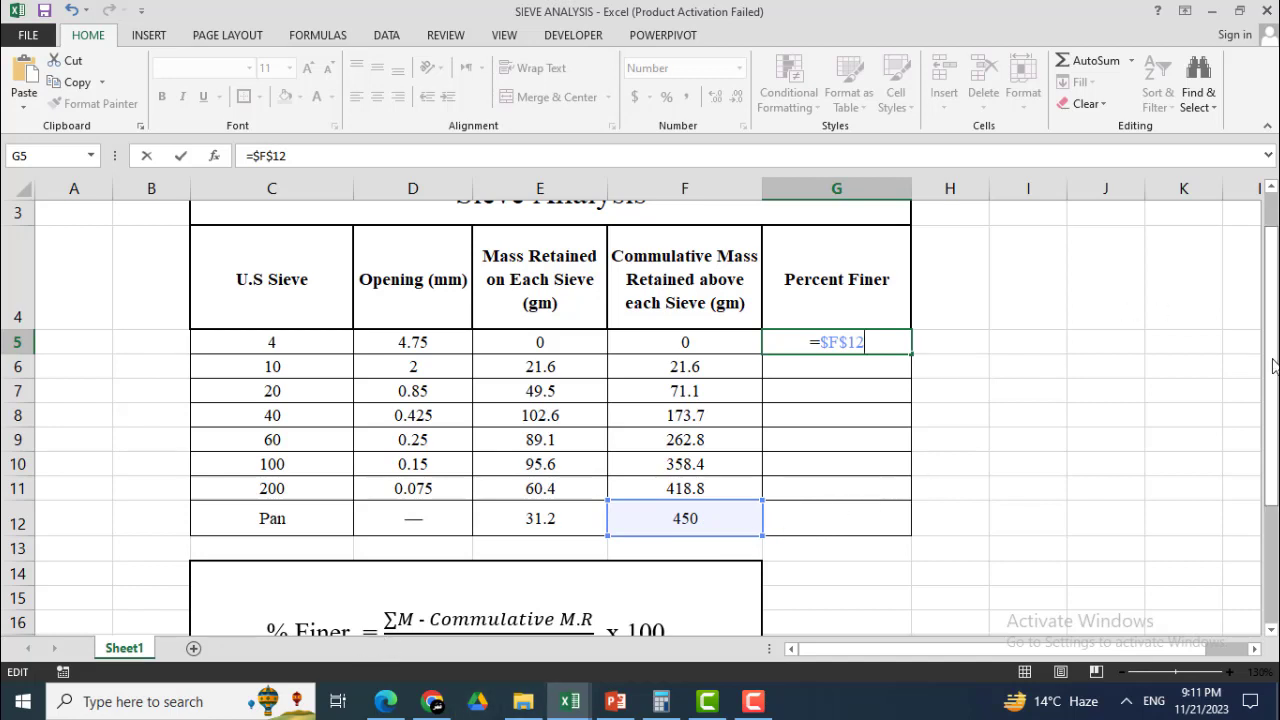
{"action": "left_click_drag", "start_coordinate": [1271, 214], "coordinate": [1271, 385]}
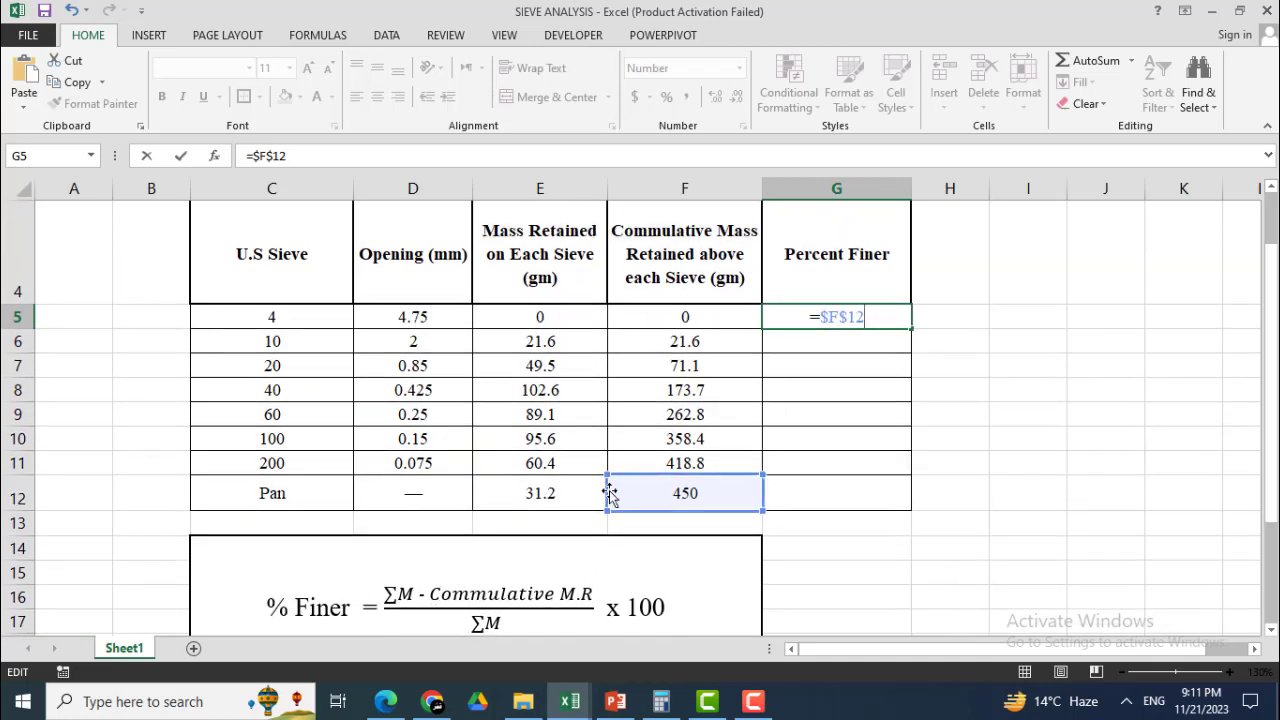
{"action": "type", "text": "-"}
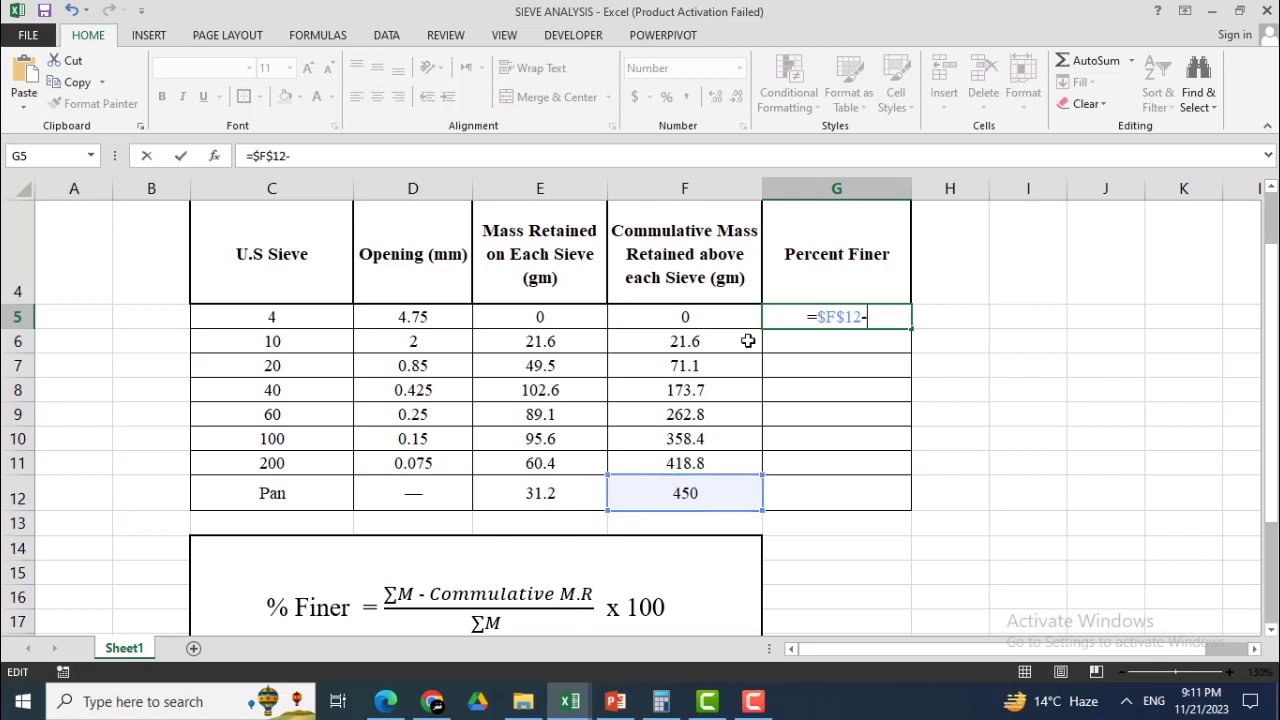
{"action": "left_click", "coordinate": [725, 318]}
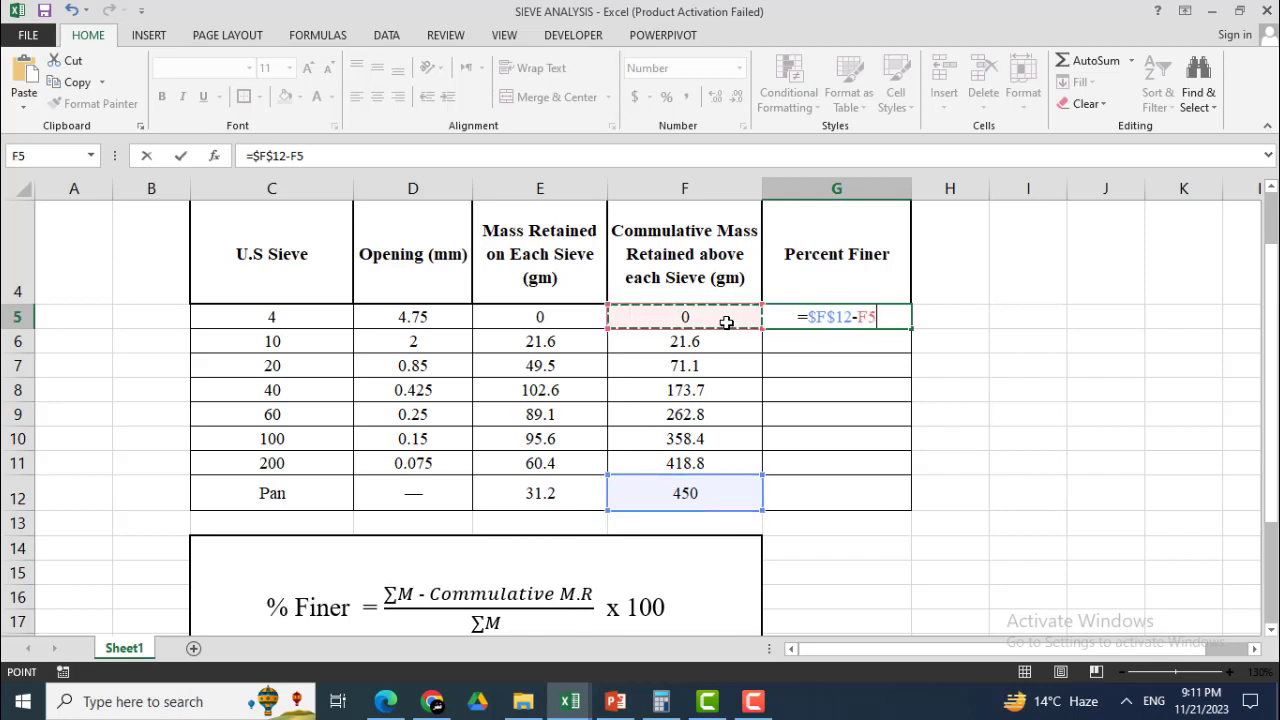
- Wrap ($F$12-F5) in parentheses and append /450*100, giving 100.00 in G5
{"action": "left_click", "coordinate": [810, 318]}
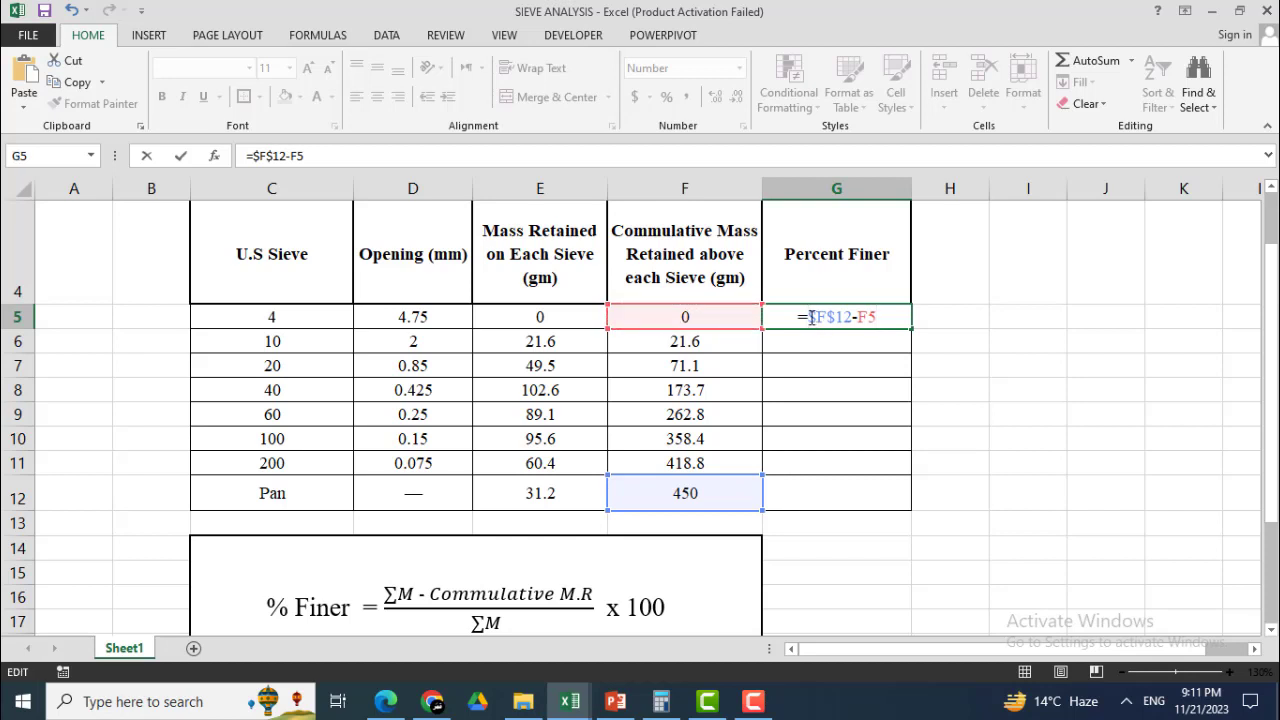
{"action": "type", "text": "("}
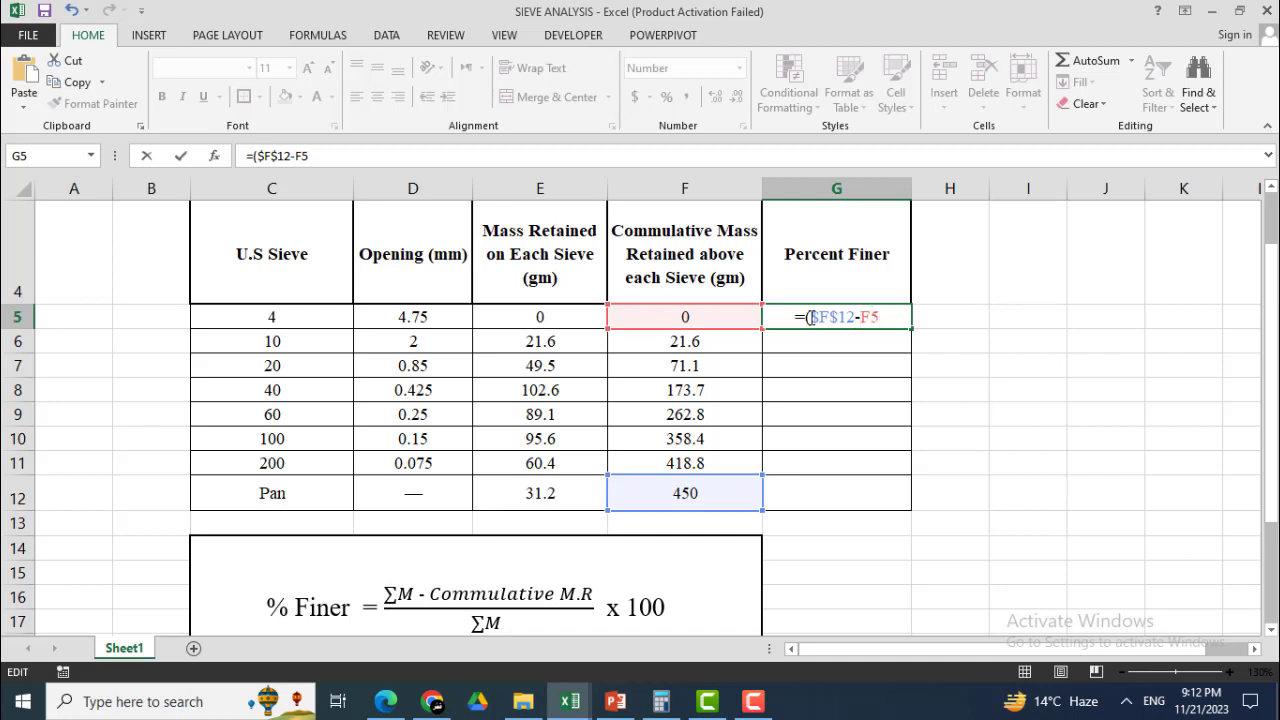
{"action": "type", "text": ")"}
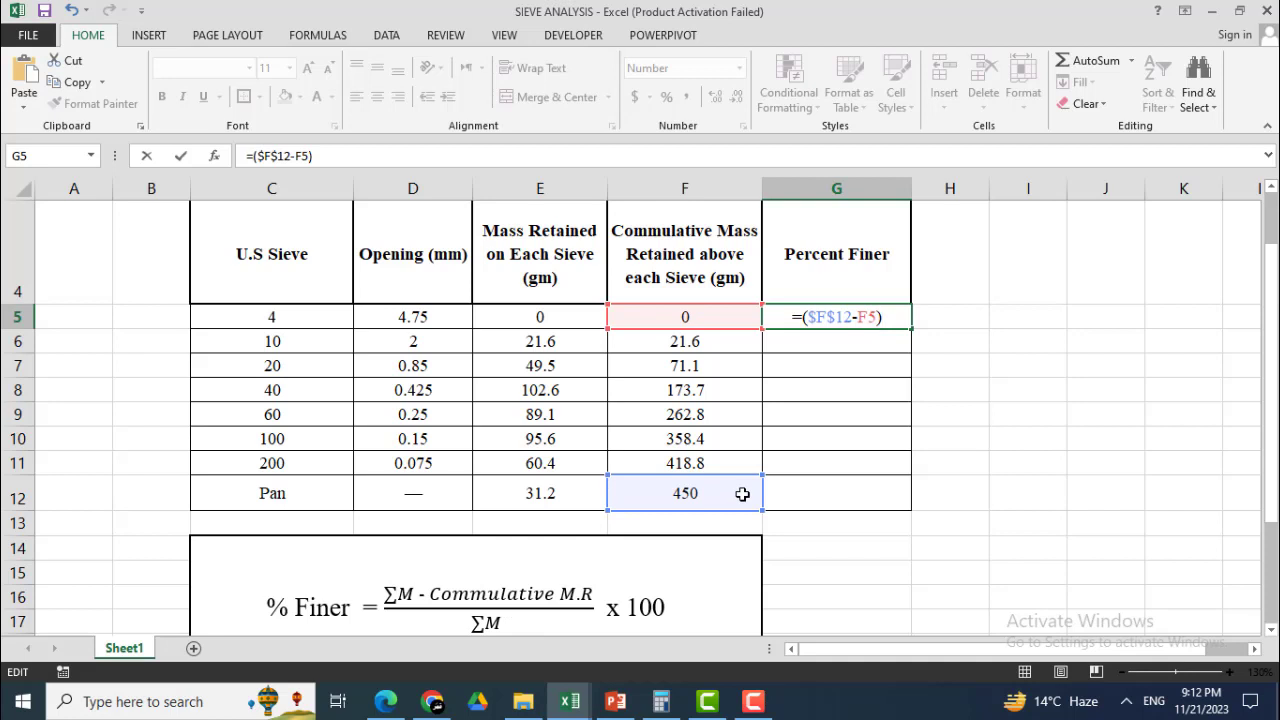
{"action": "type", "text": "-"}
{"action": "key", "text": "BackSpace"}
{"action": "type", "text": "/"}
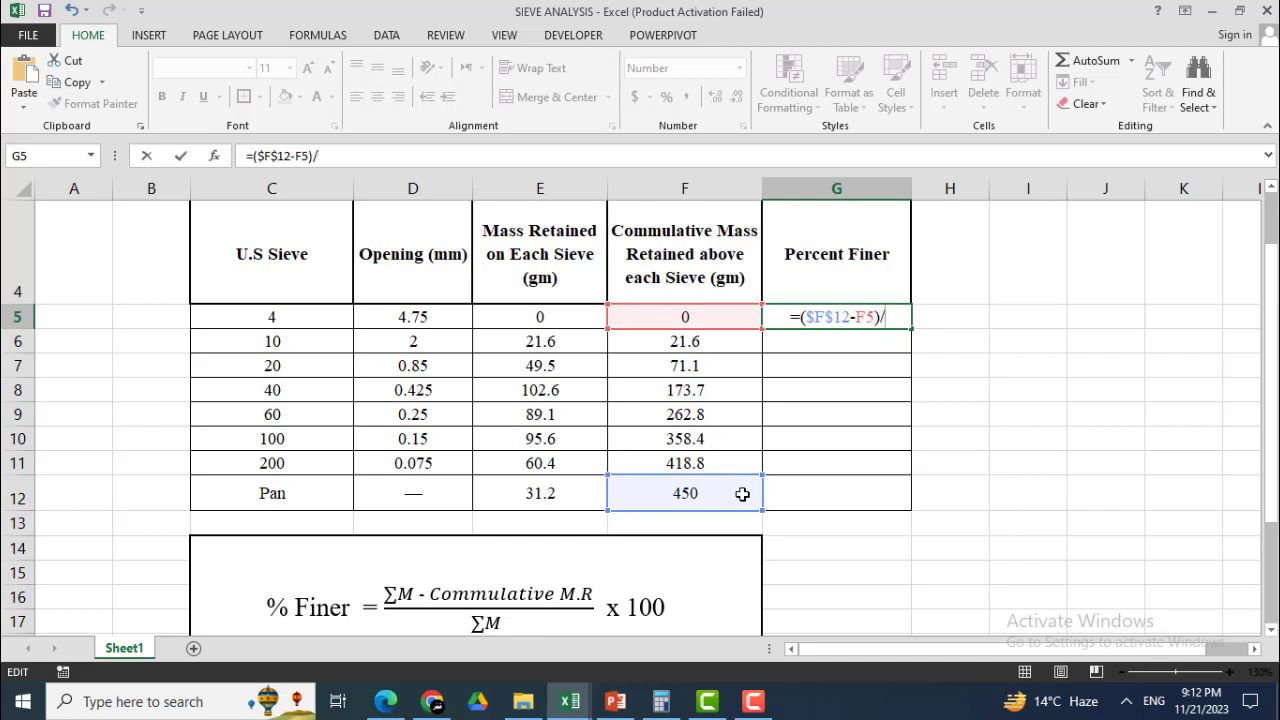
{"action": "type", "text": "450"}
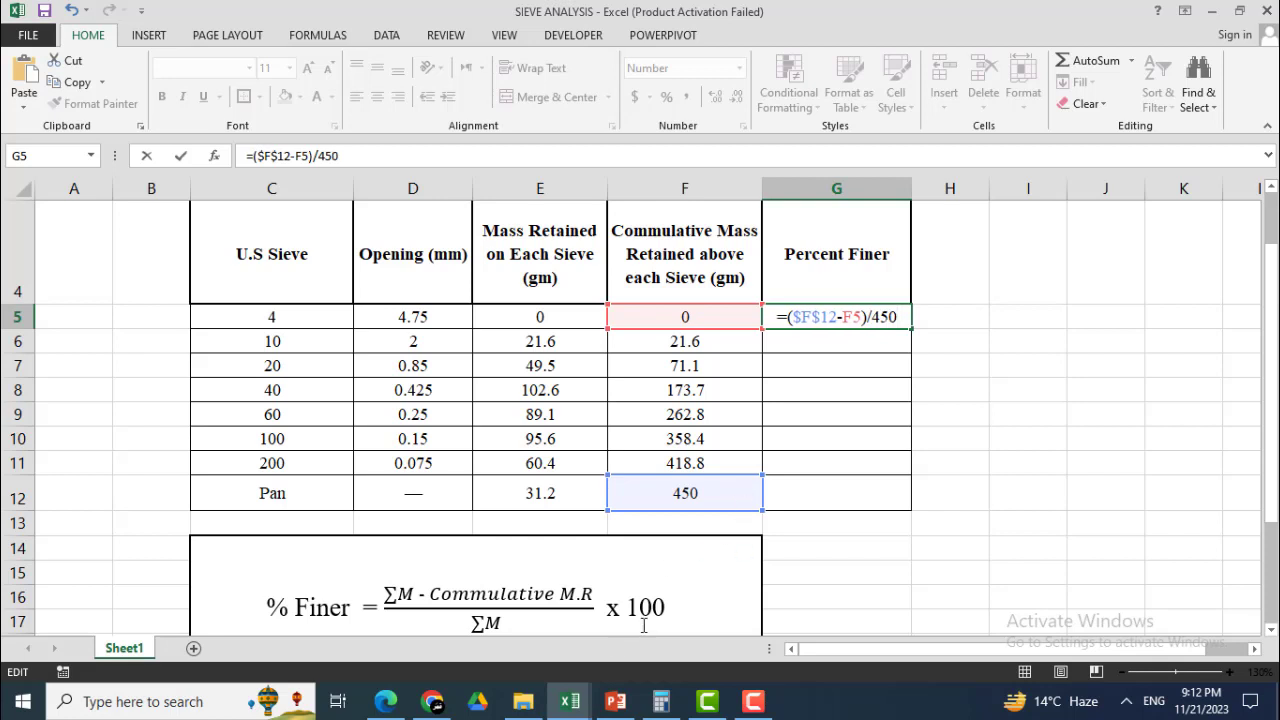
{"action": "type", "text": "*"}
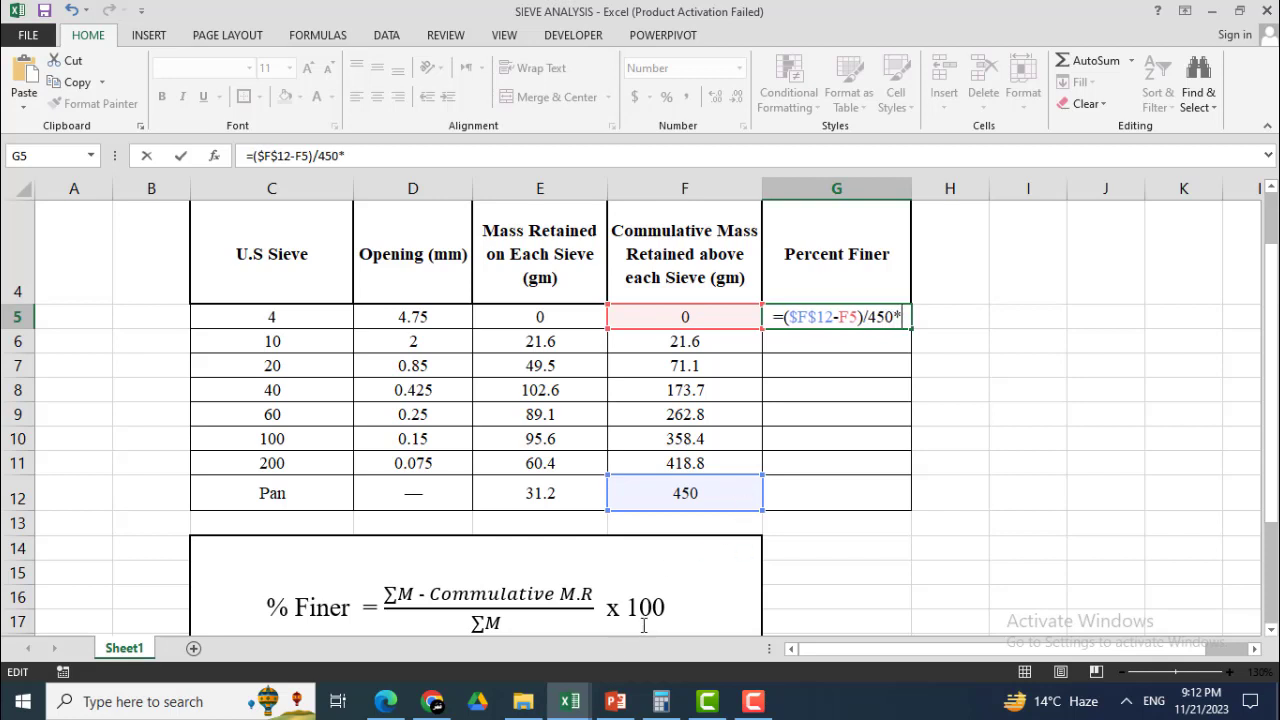
{"action": "type", "text": "100"}
{"action": "key", "text": "Return"}
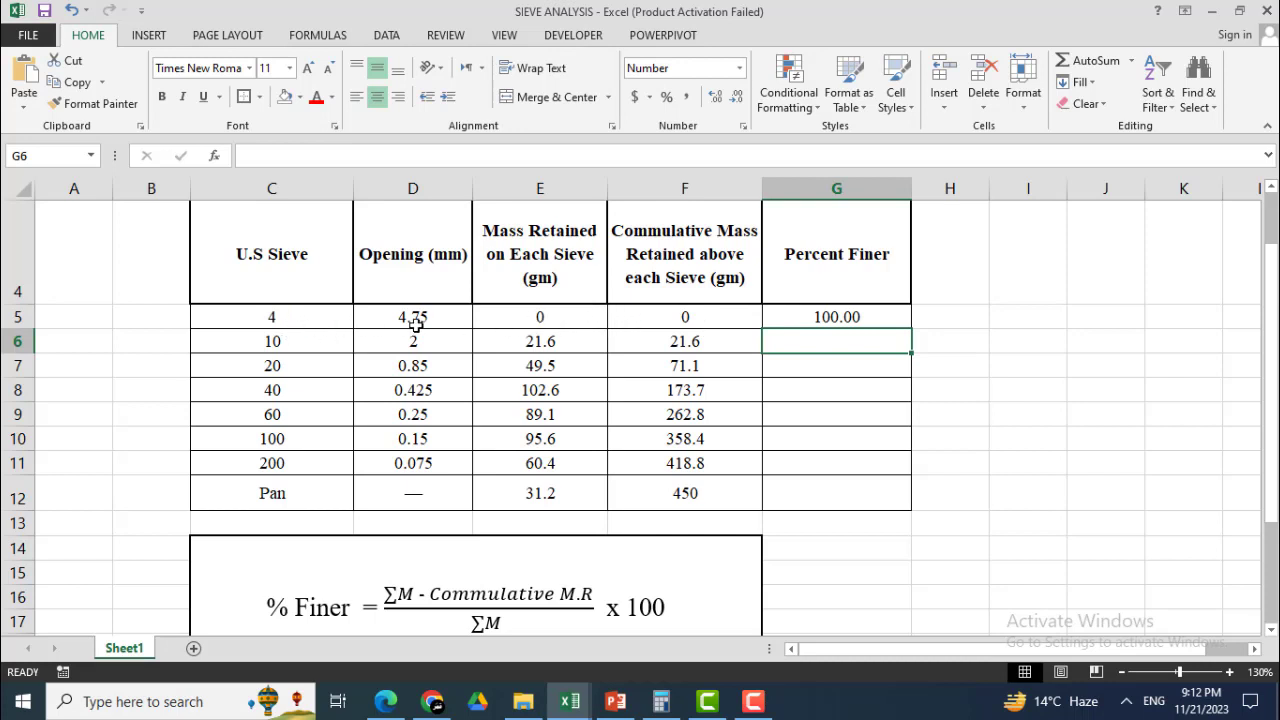
- Fill G5's Percent Finer formula down to G12, producing 100.00 through 0.00
{"action": "left_click", "coordinate": [858, 317]}
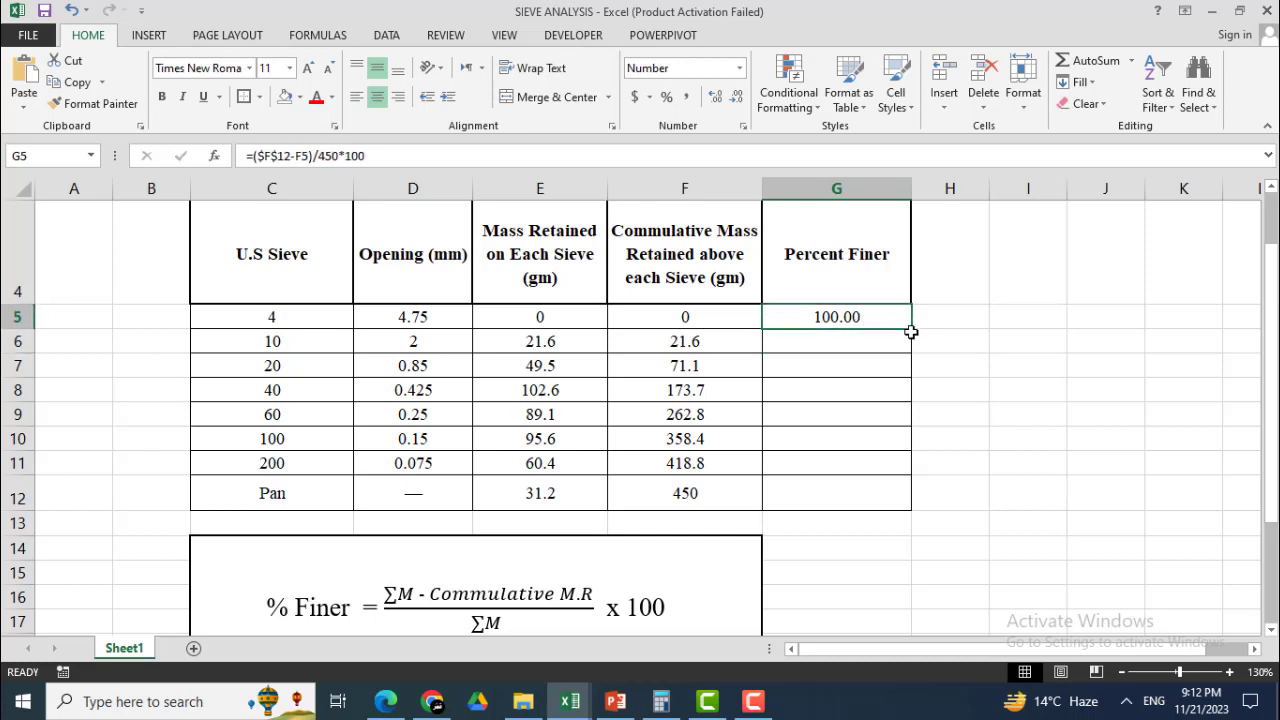
{"action": "left_click_drag", "start_coordinate": [912, 332], "coordinate": [899, 500]}
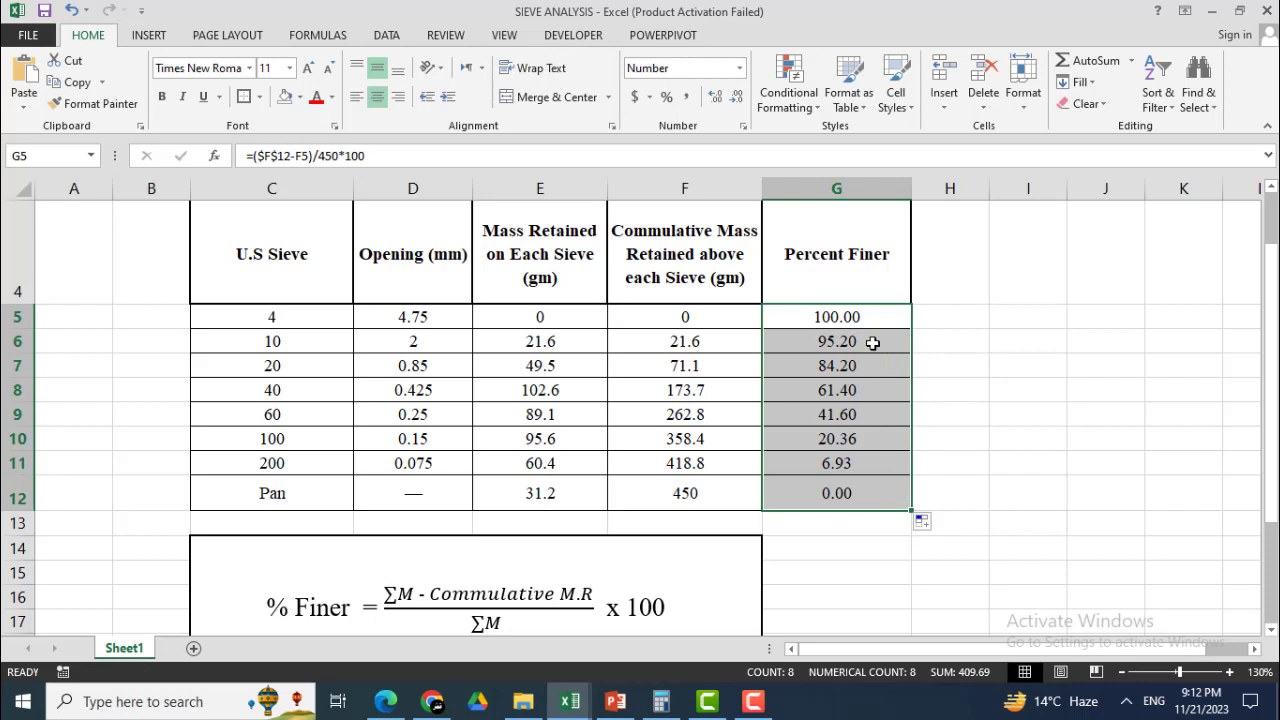
{"action": "left_click", "coordinate": [831, 502]}
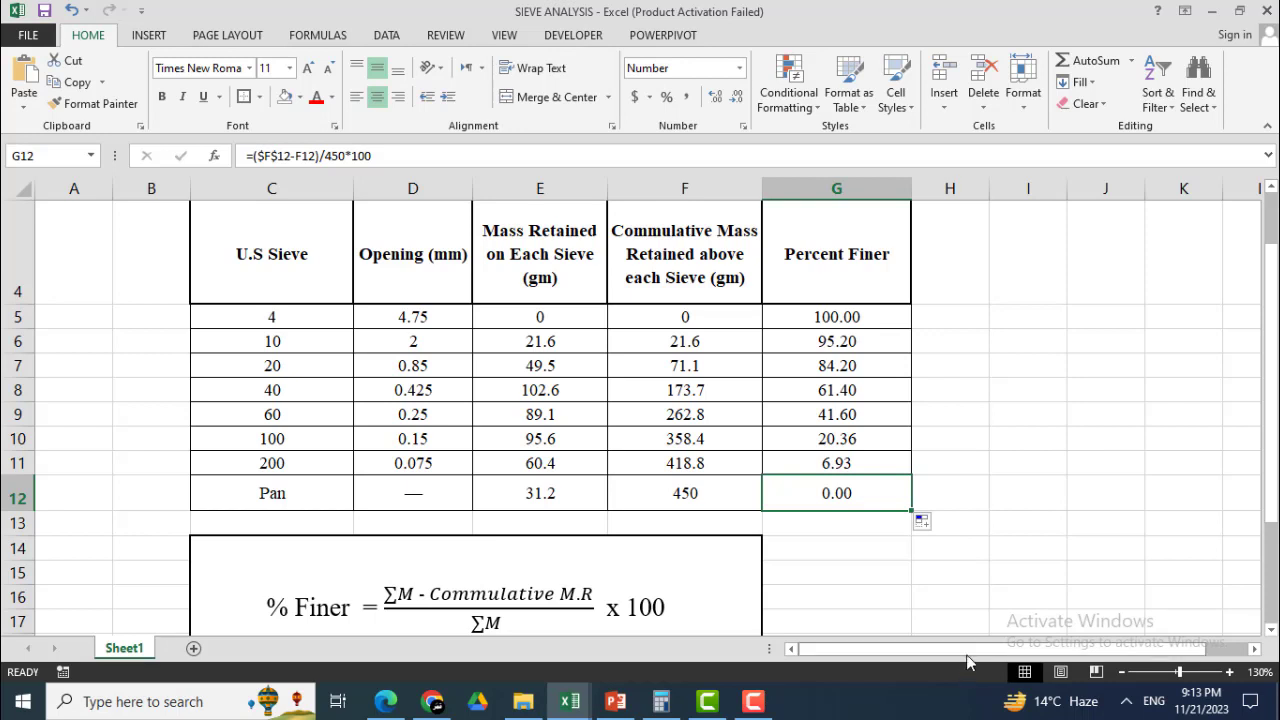
{"action": "left_click_drag", "start_coordinate": [967, 660], "coordinate": [1018, 655]}
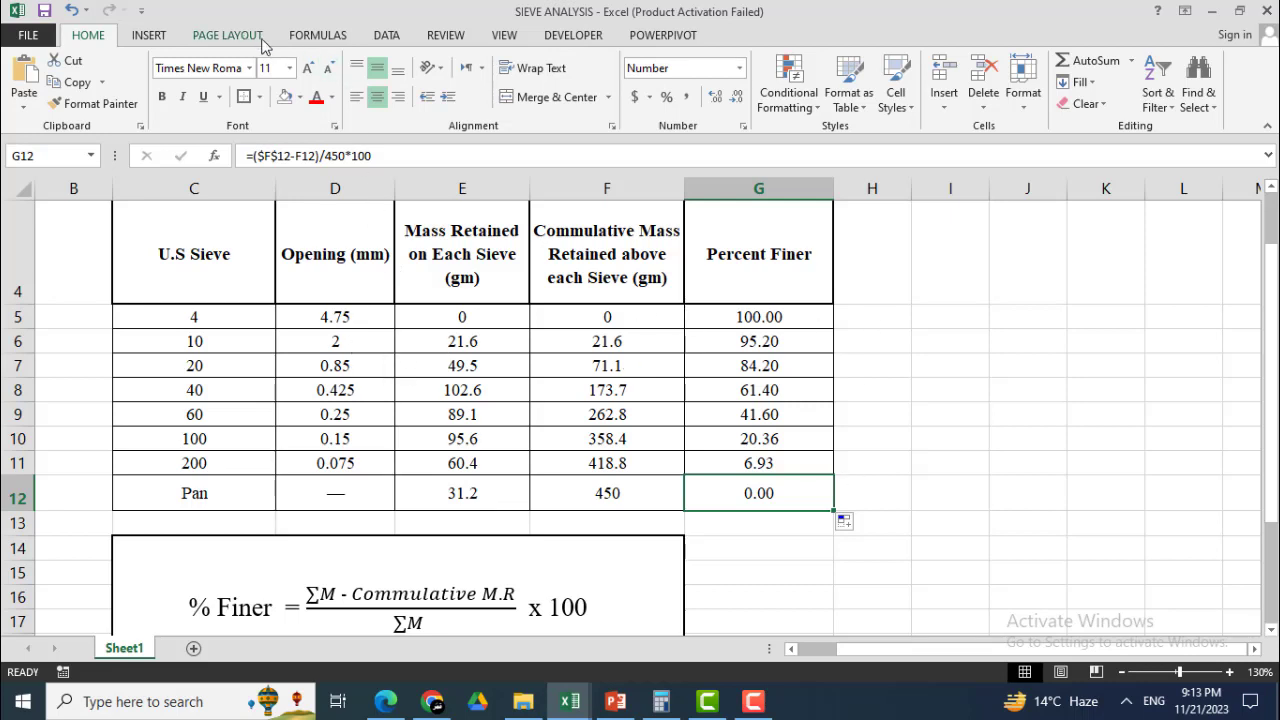
{"action": "left_click", "coordinate": [152, 38]}
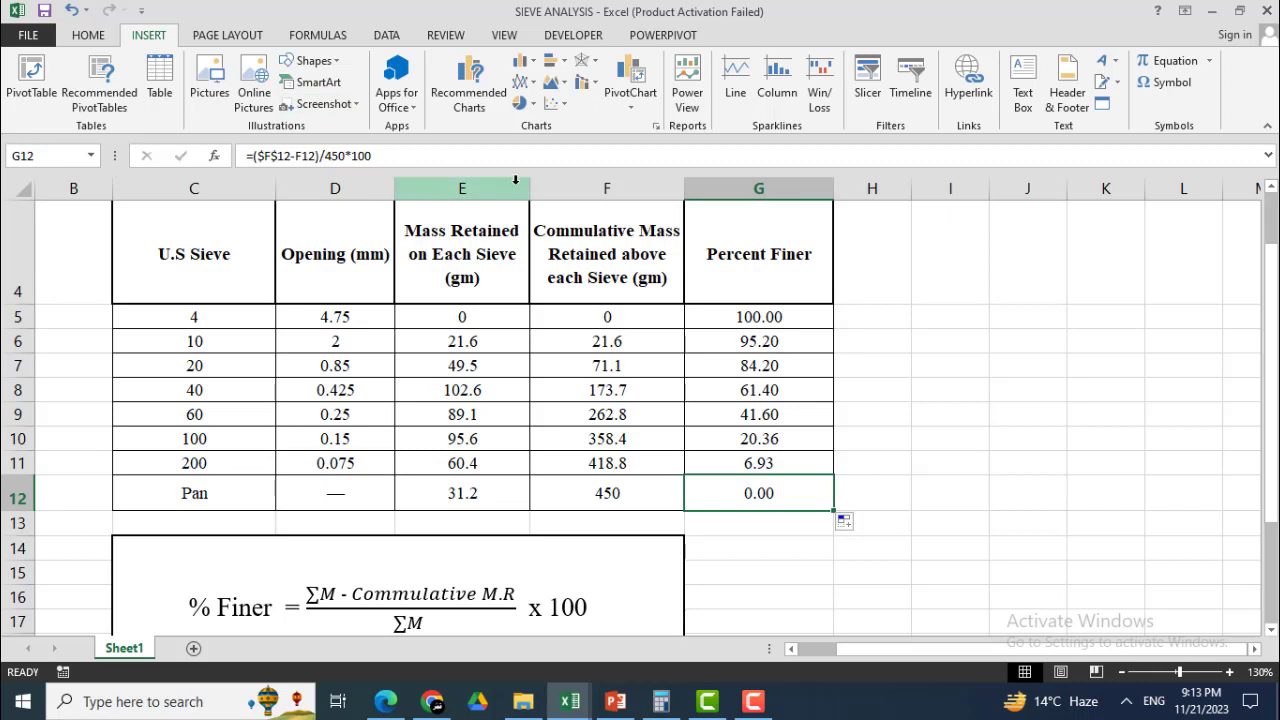
- Insert a Scatter with Smooth Lines and Markers chart and move it right of the table
{"action": "left_click", "coordinate": [563, 105]}
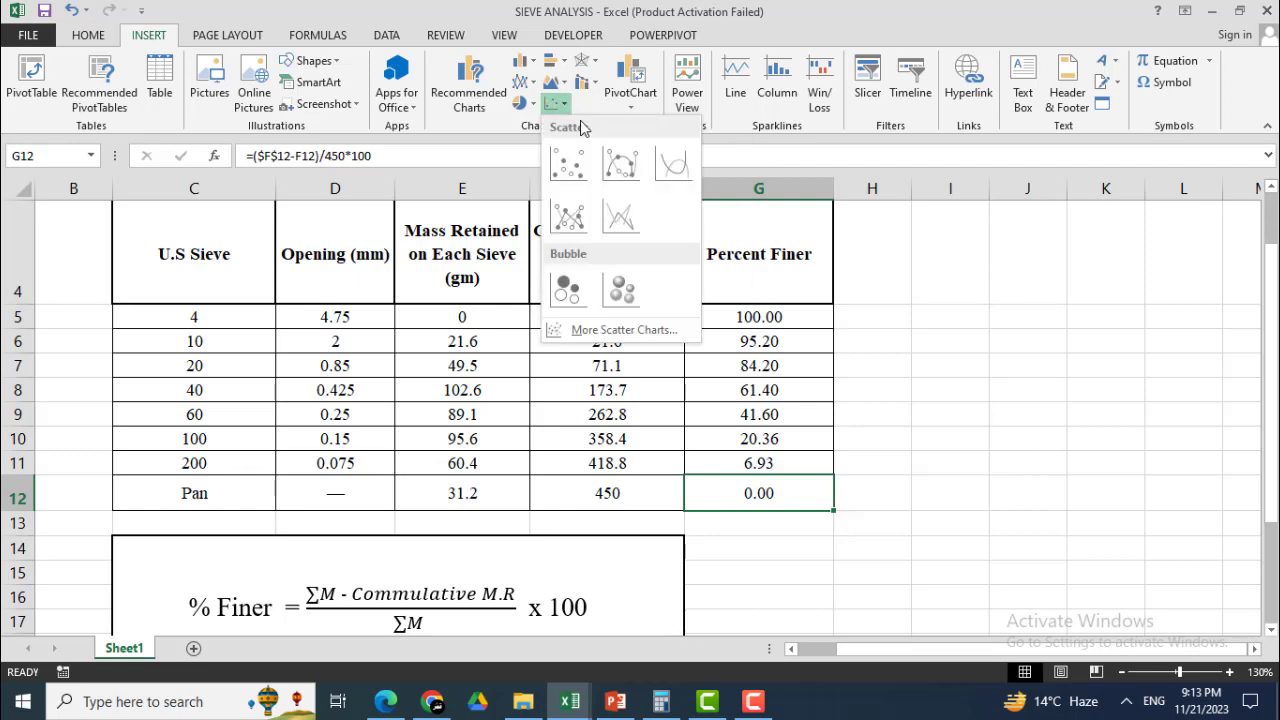
{"action": "left_click", "coordinate": [619, 170]}
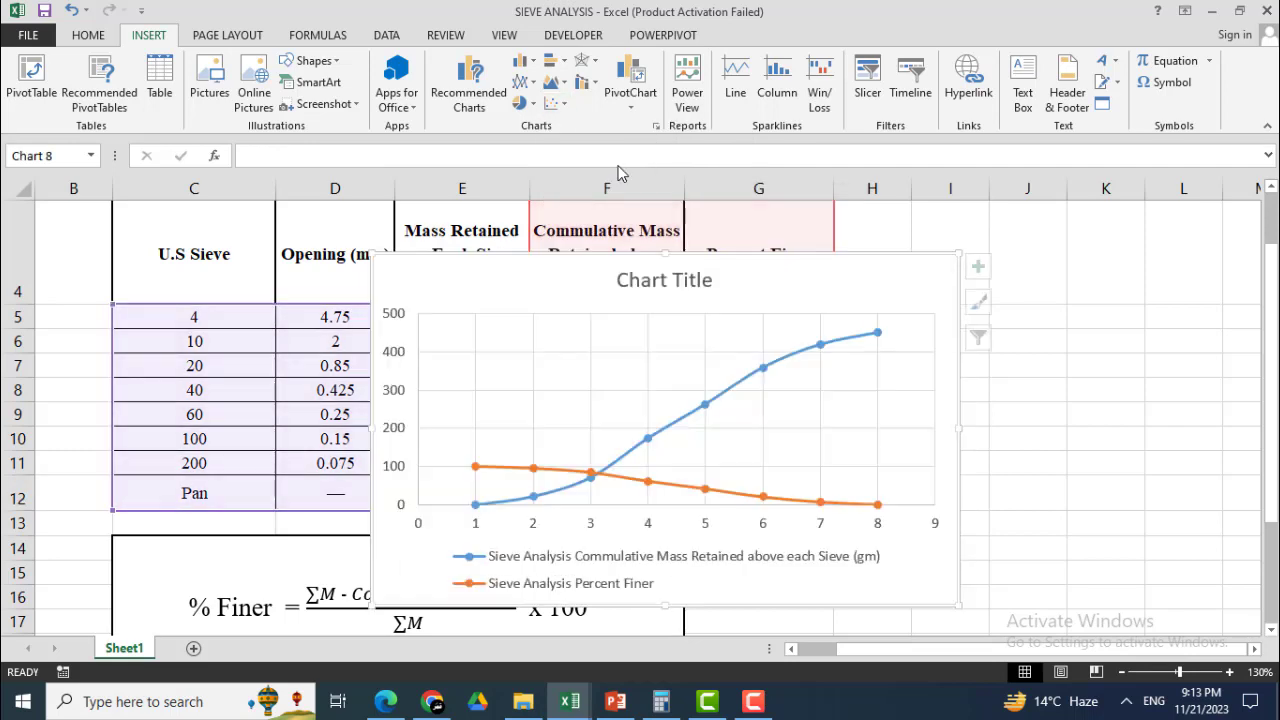
{"action": "left_click_drag", "start_coordinate": [759, 295], "coordinate": [1000, 289]}
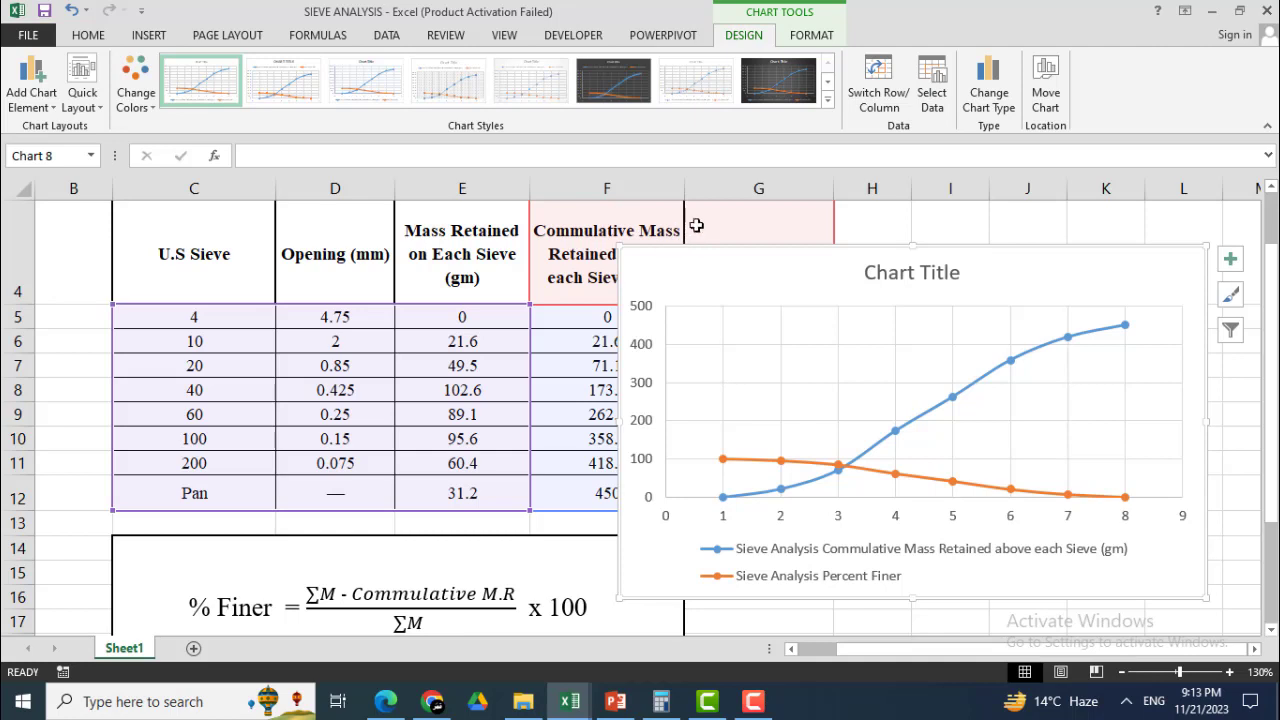
- Delete the Commulative Mass and Percent Finer series, leaving the chart empty
{"action": "left_click", "coordinate": [975, 385]}
{"action": "key", "text": "Delete"}
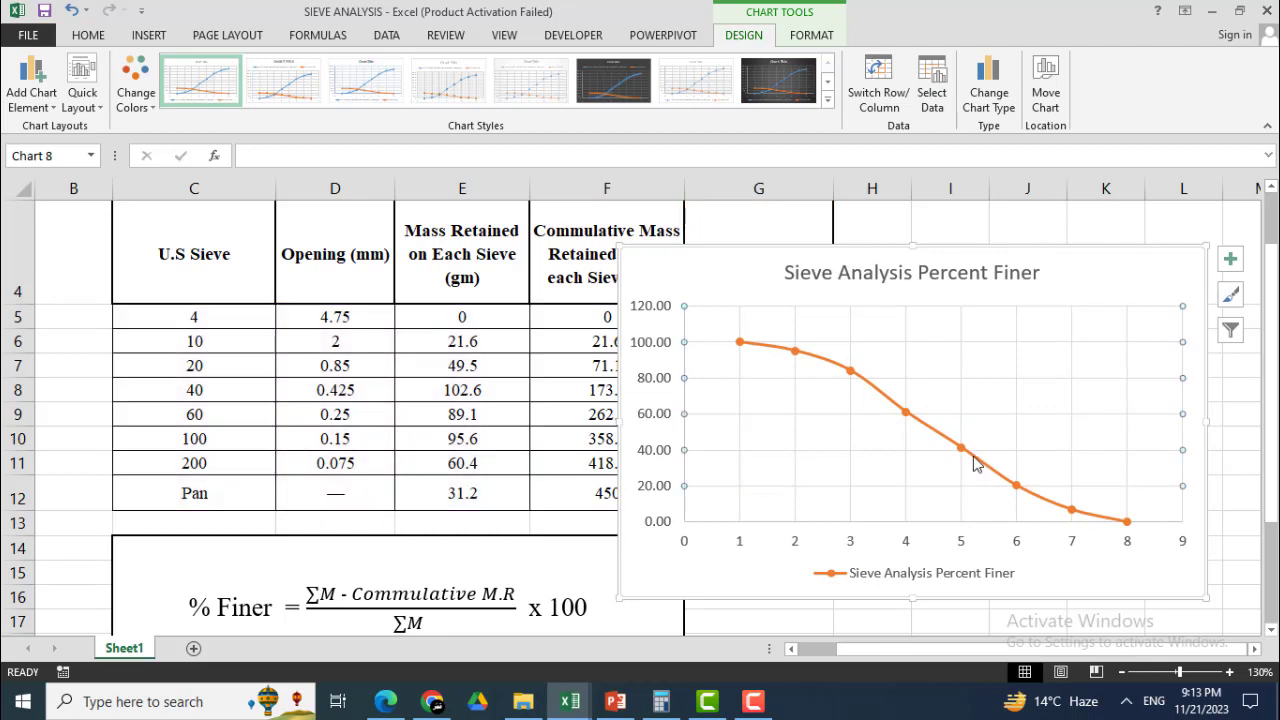
{"action": "left_click", "coordinate": [977, 457]}
{"action": "key", "text": "Delete"}
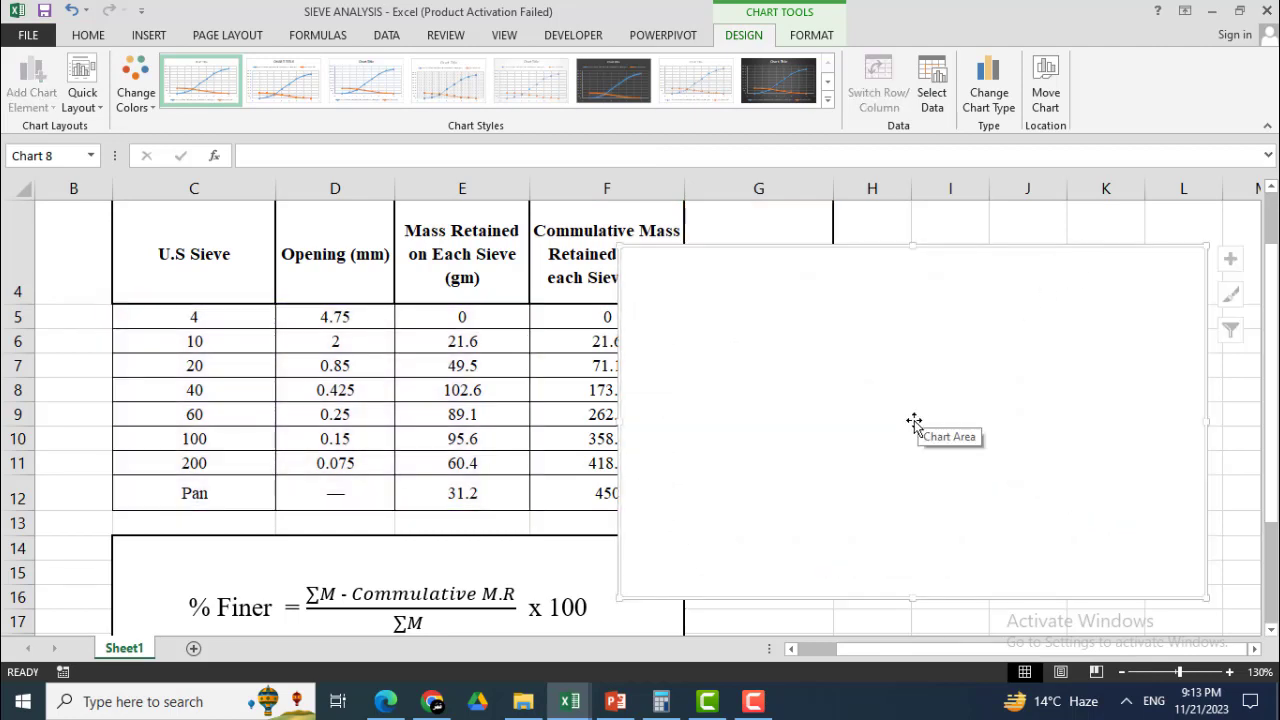
- Add a chart series named Sieve Analysis with X values from sieve openings D5:D11
{"action": "right_click", "coordinate": [816, 497]}
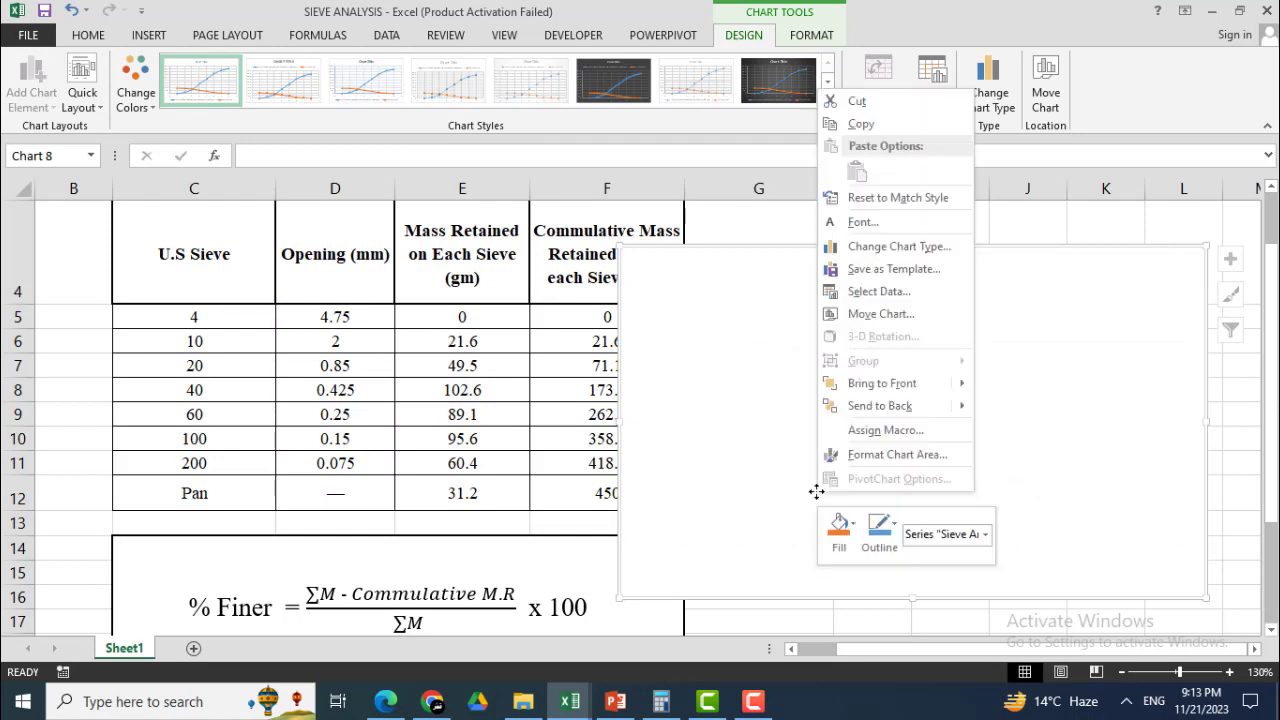
{"action": "left_click", "coordinate": [868, 292]}
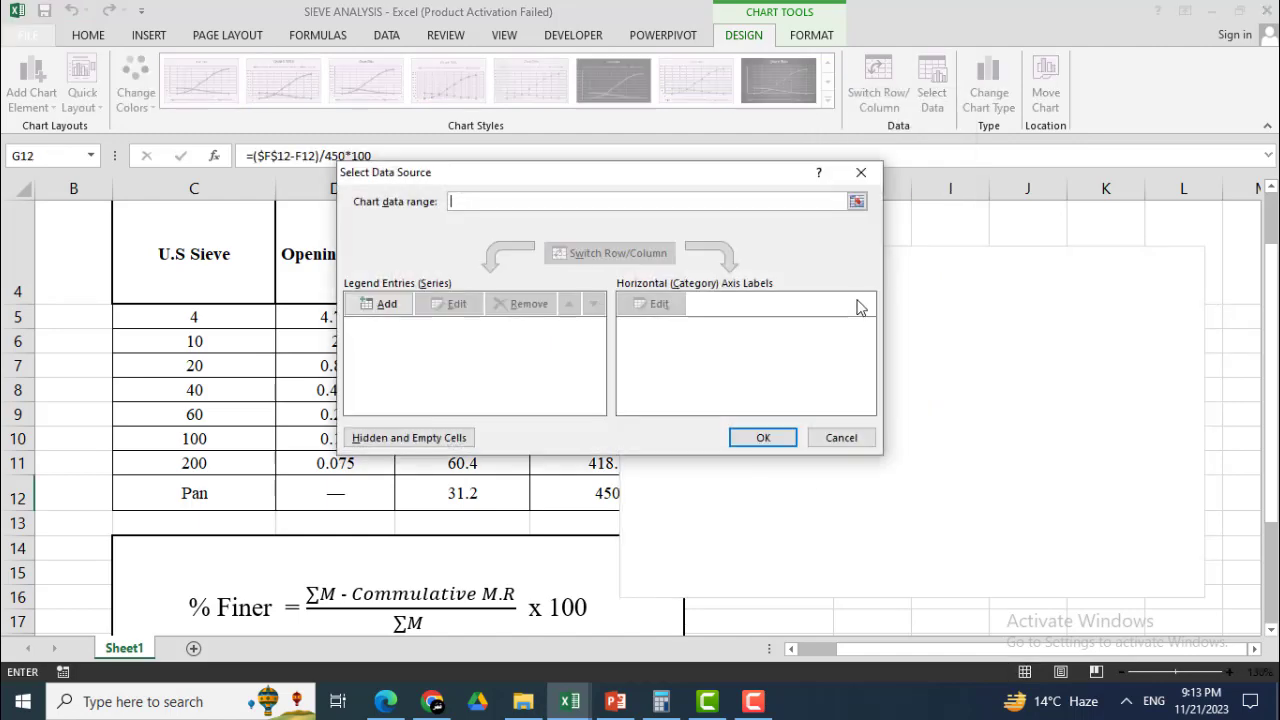
{"action": "left_click", "coordinate": [383, 306]}
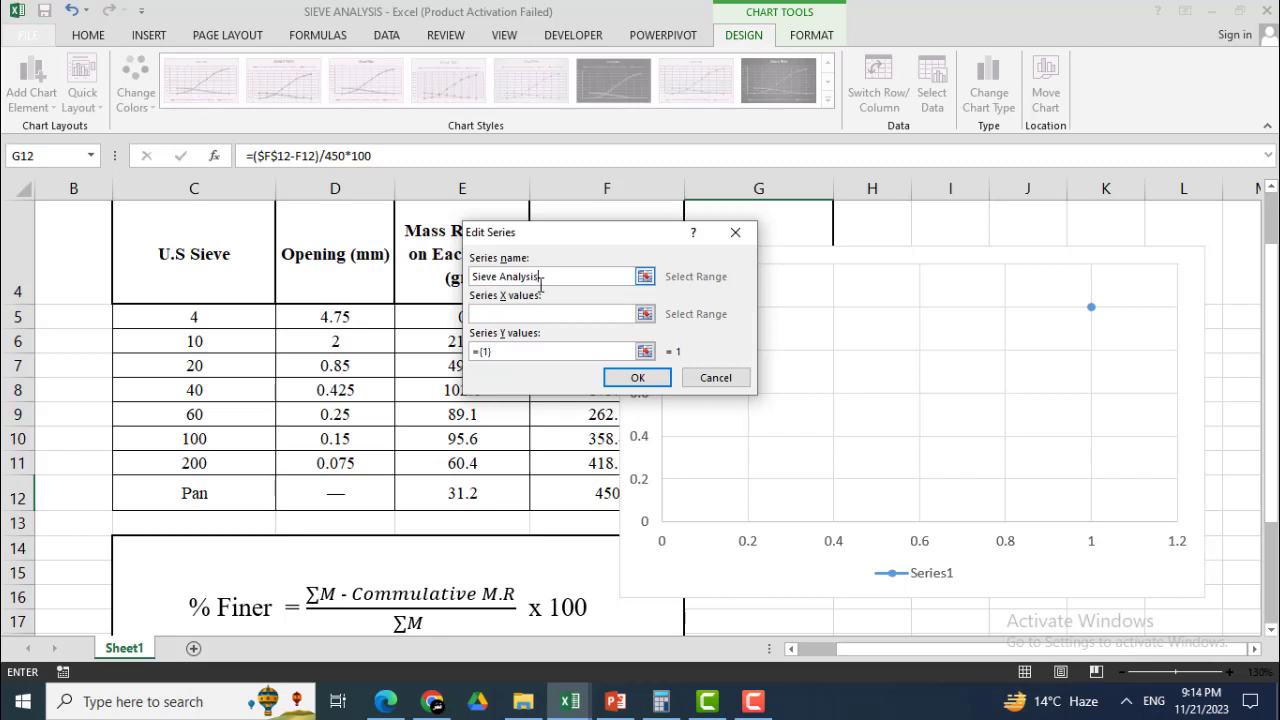
{"action": "left_click", "coordinate": [517, 313]}
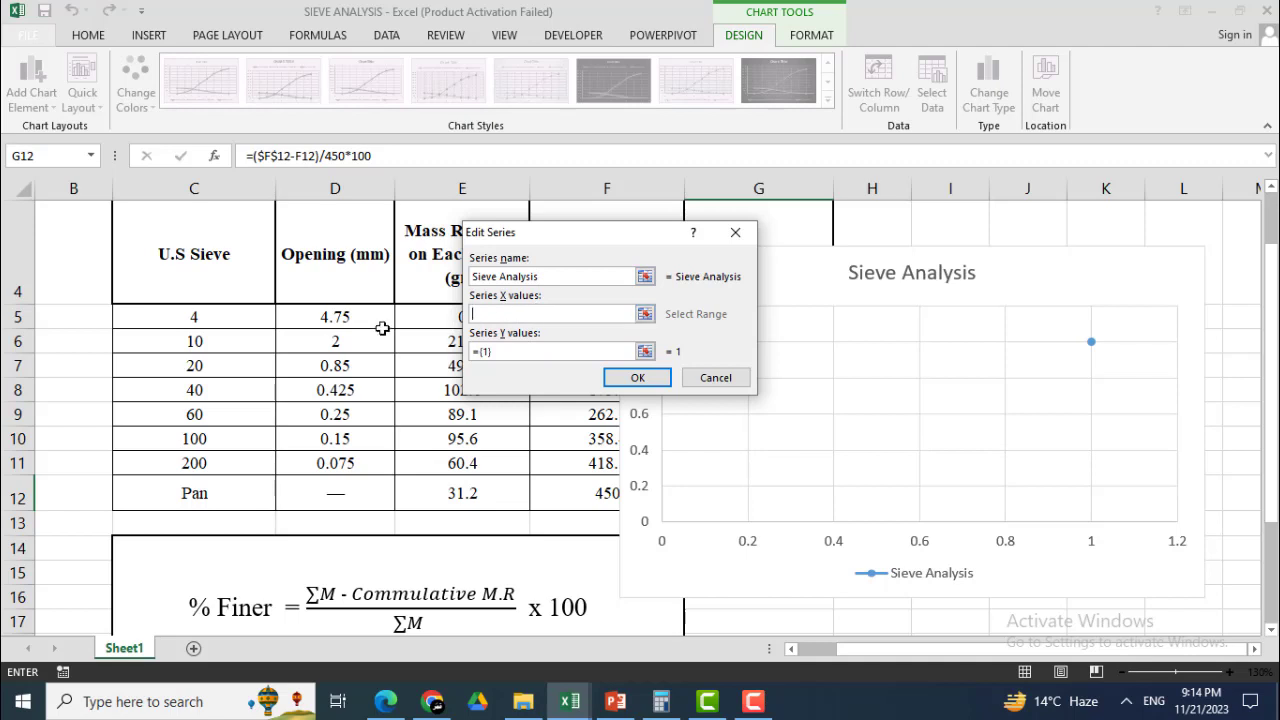
{"action": "left_click_drag", "start_coordinate": [369, 318], "coordinate": [357, 467]}
{"action": "left_click_drag", "start_coordinate": [492, 352], "coordinate": [466, 356]}
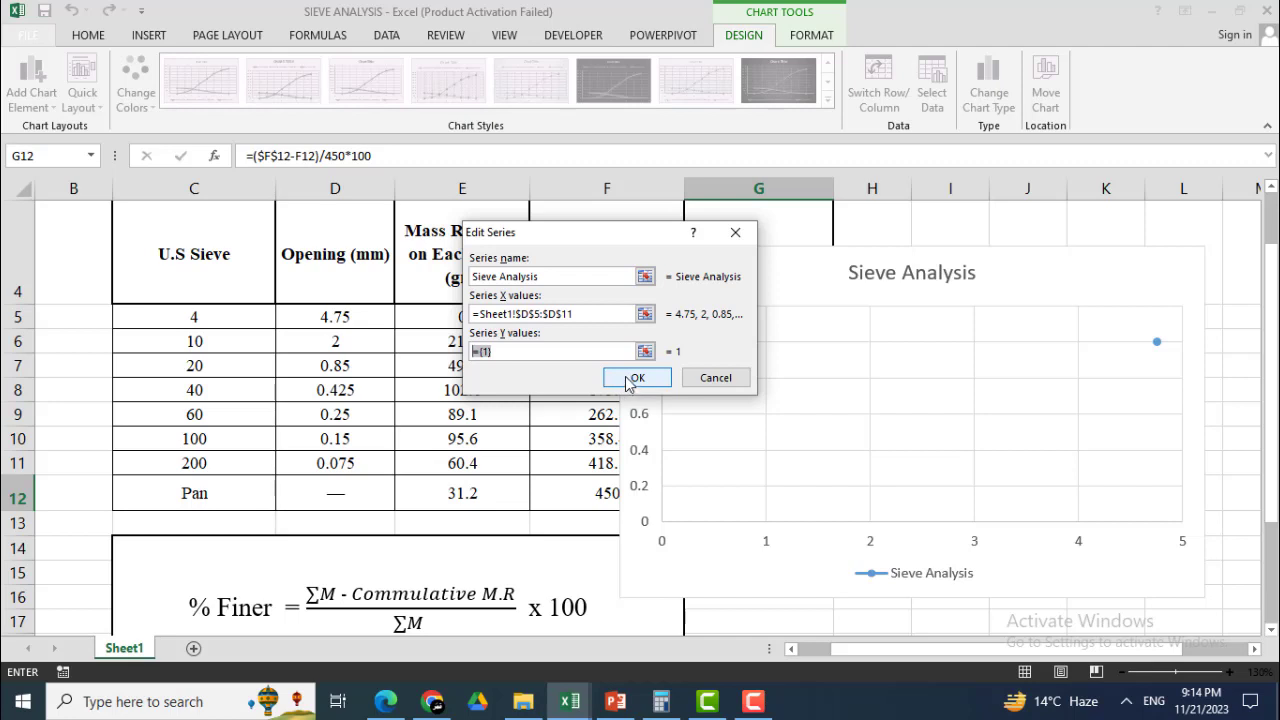
{"action": "left_click_drag", "start_coordinate": [612, 238], "coordinate": [270, 249]}
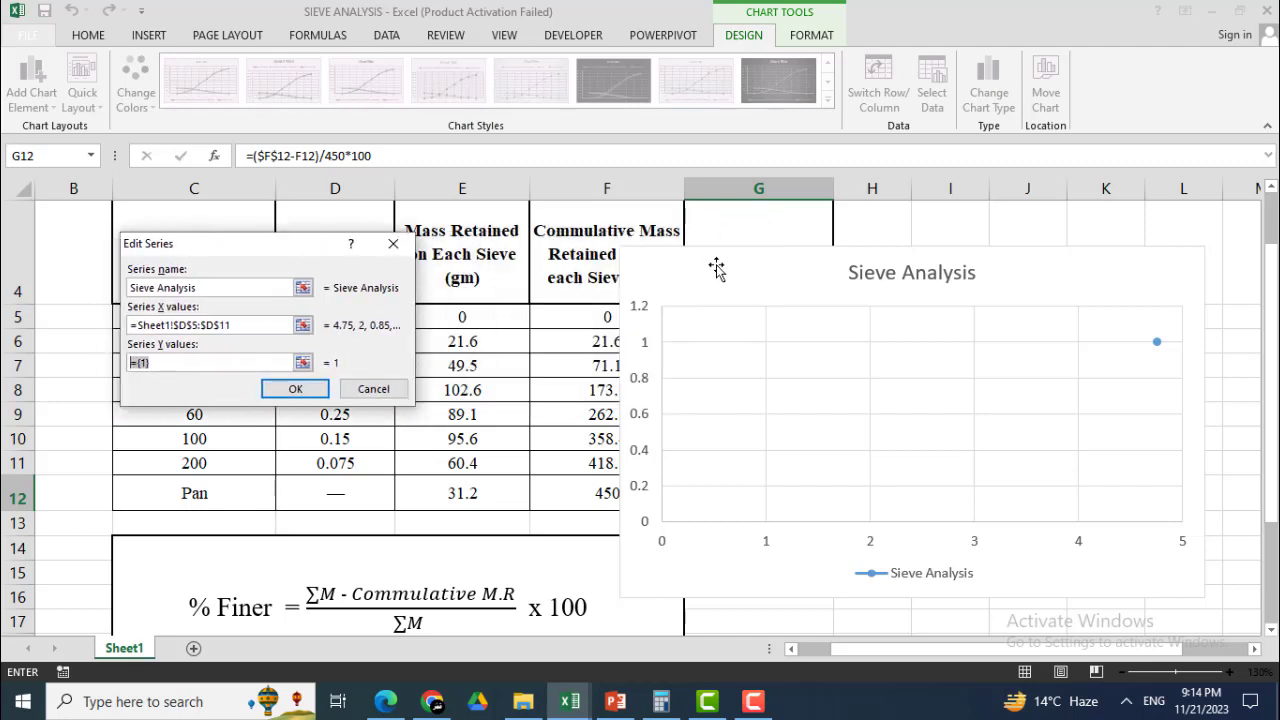
{"action": "left_click", "coordinate": [310, 398]}
{"action": "left_click", "coordinate": [770, 436]}
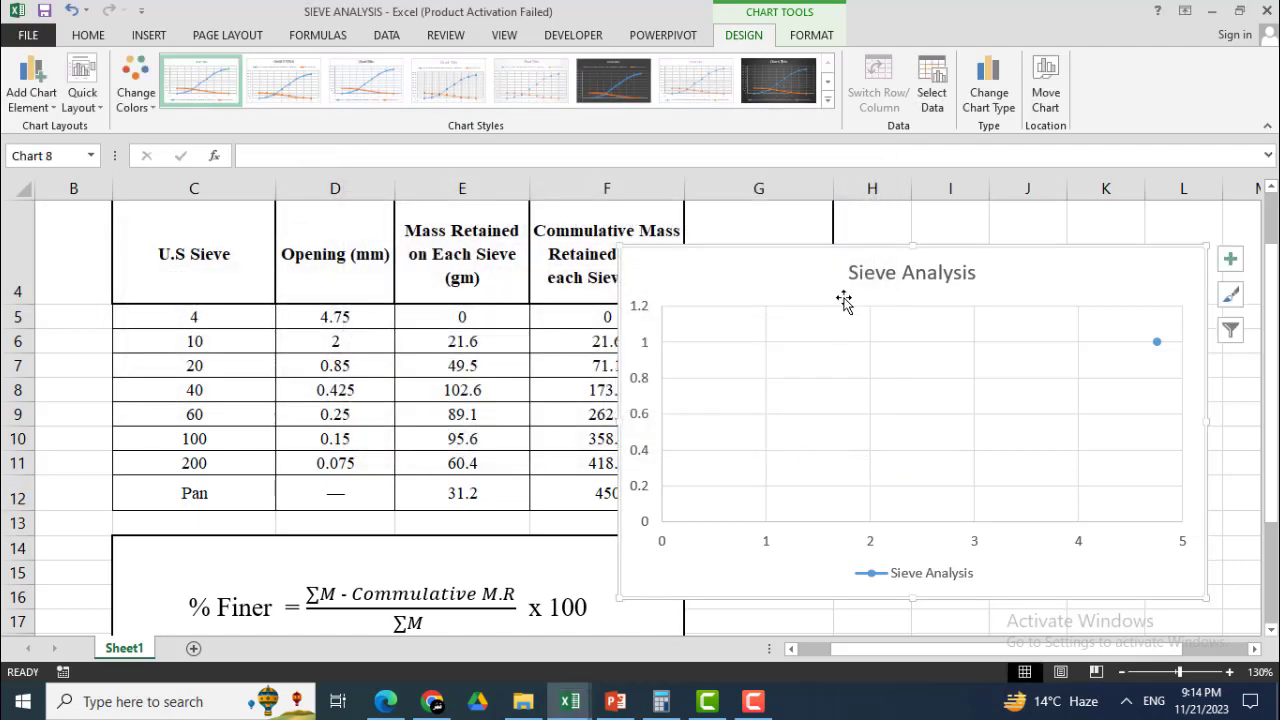
- Move the chart left and reopen its Select Data Source settings
{"action": "left_click_drag", "start_coordinate": [797, 277], "coordinate": [262, 233]}
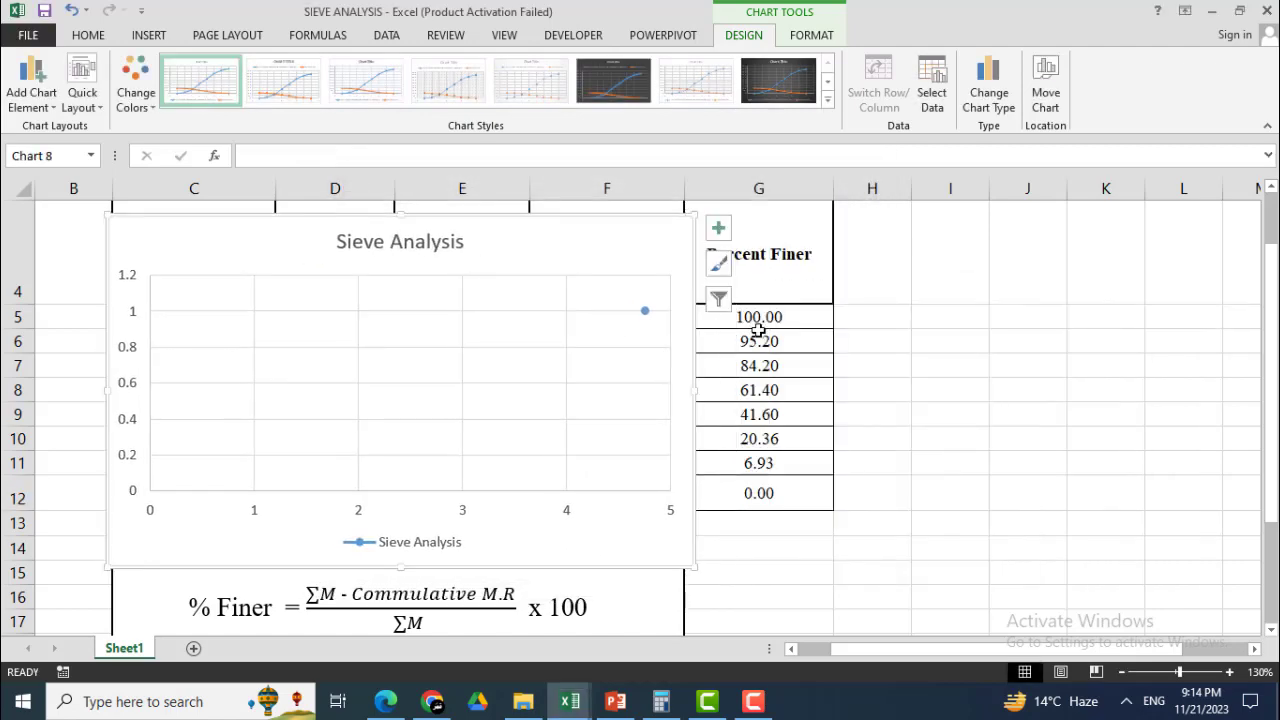
{"action": "right_click", "coordinate": [530, 530]}
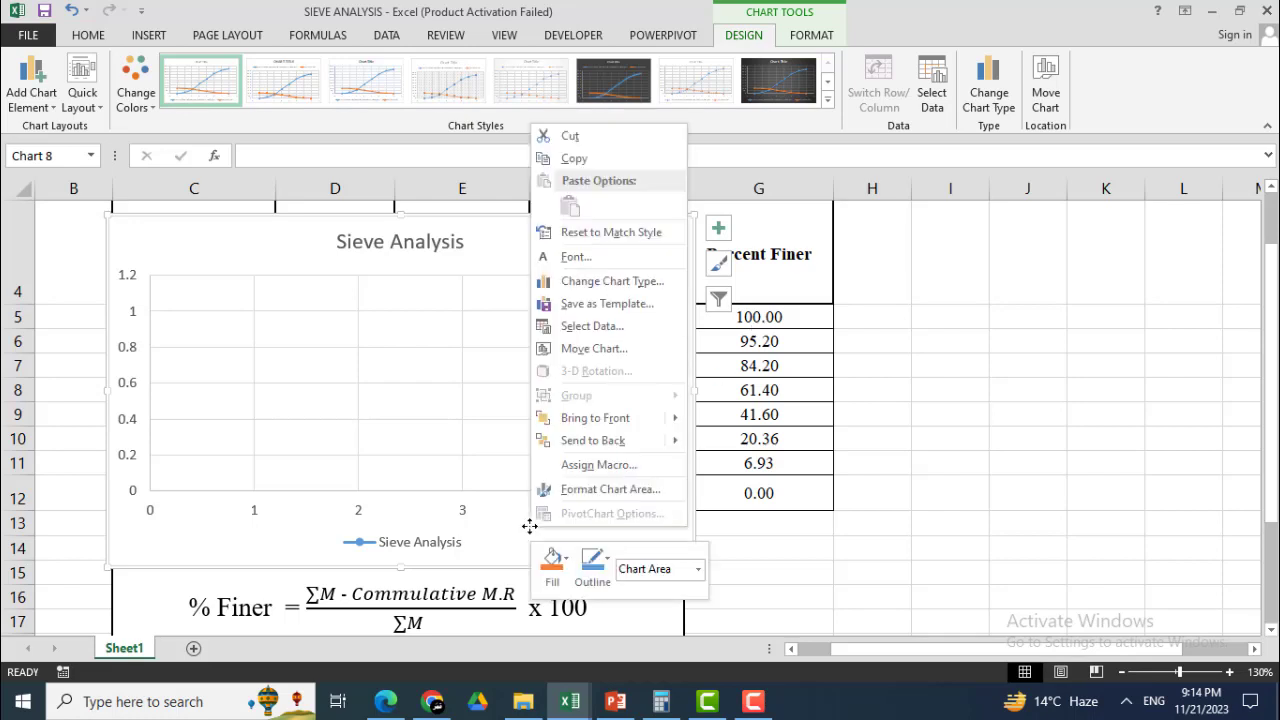
{"action": "left_click", "coordinate": [620, 340]}
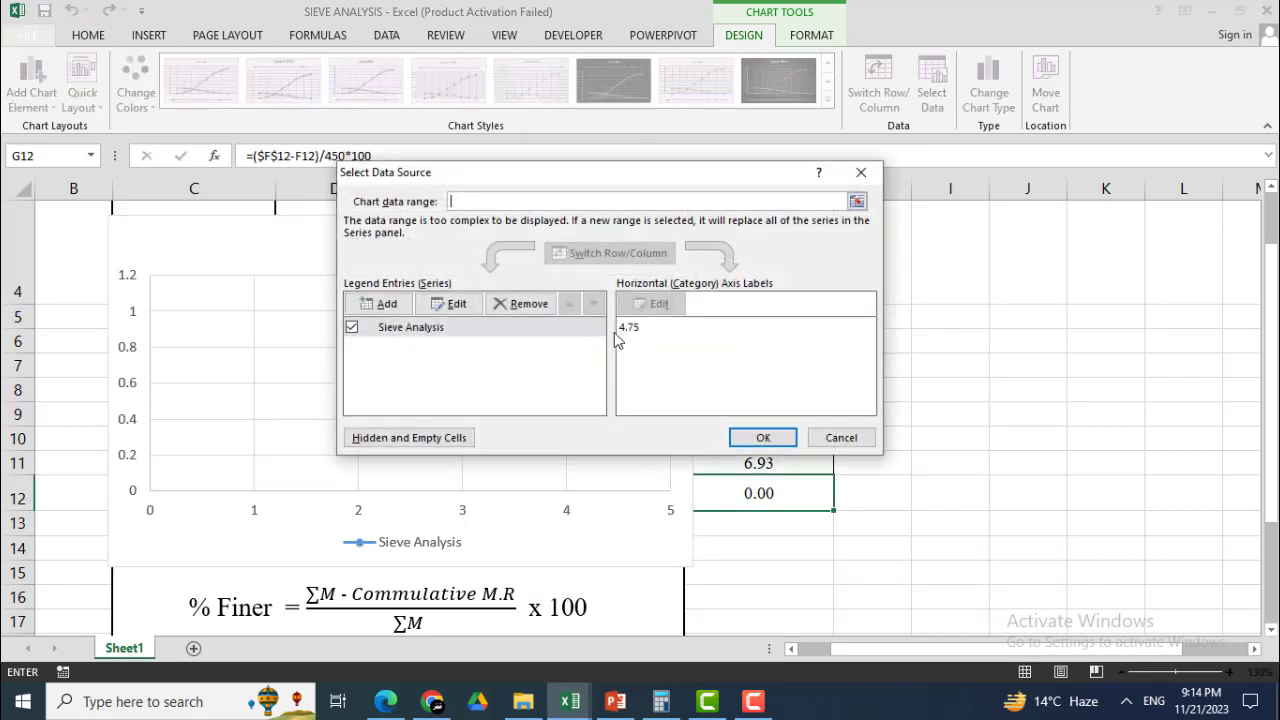
{"action": "left_click", "coordinate": [386, 304]}
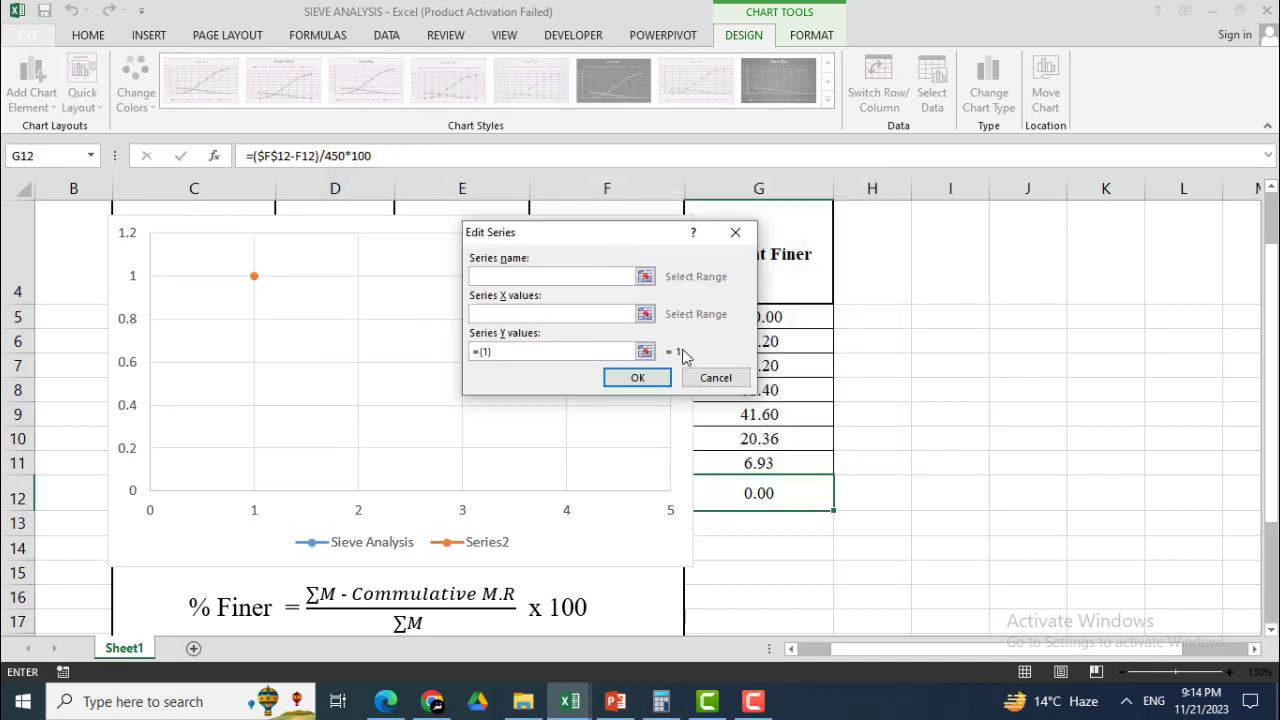
{"action": "left_click", "coordinate": [715, 378]}
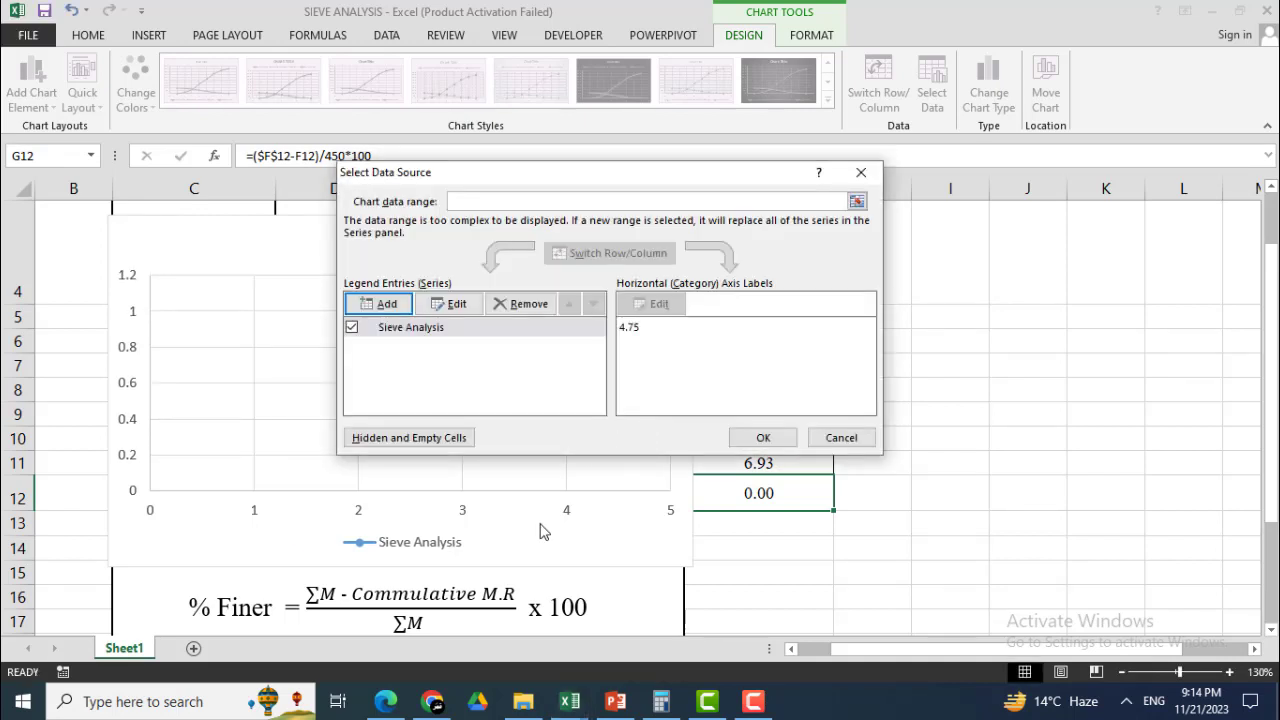
- Set the Sieve Analysis series Y values to Percent Finer G5:G12 and place the chart beside the table
{"action": "left_click", "coordinate": [450, 304]}
{"action": "left_click_drag", "start_coordinate": [630, 237], "coordinate": [529, 242]}
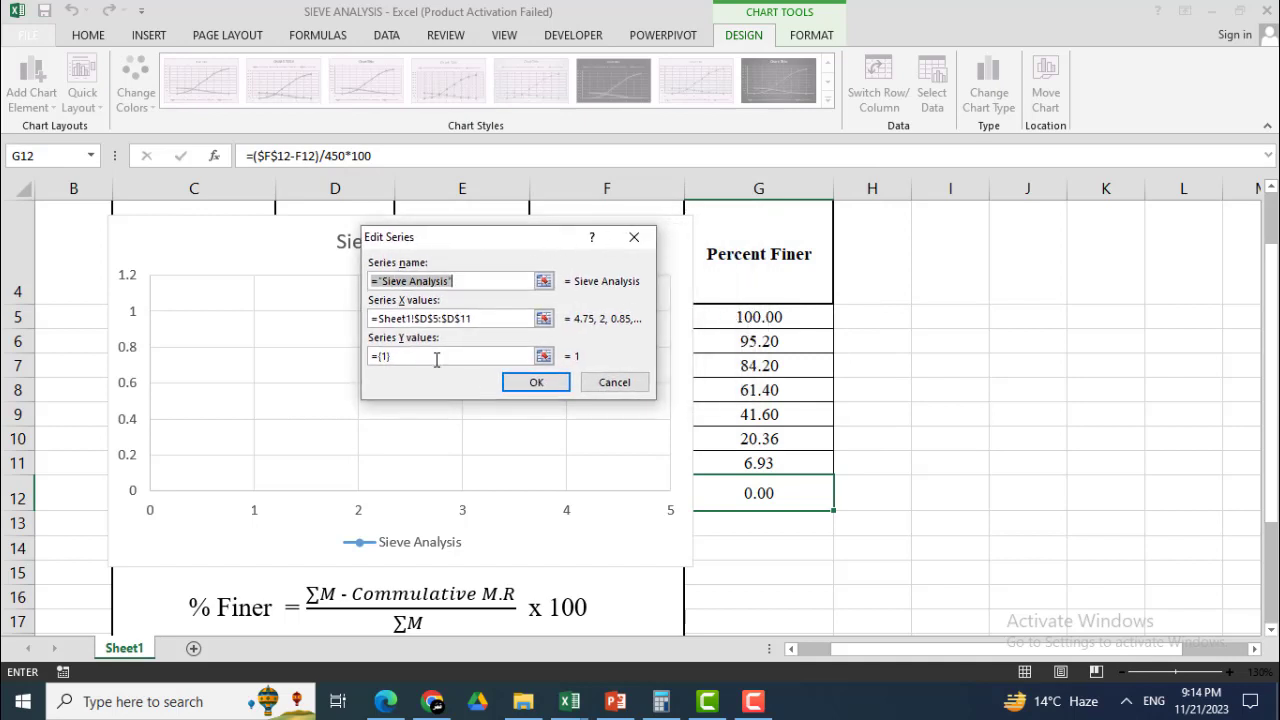
{"action": "left_click_drag", "start_coordinate": [390, 357], "coordinate": [366, 358]}
{"action": "key", "text": "BackSpace"}
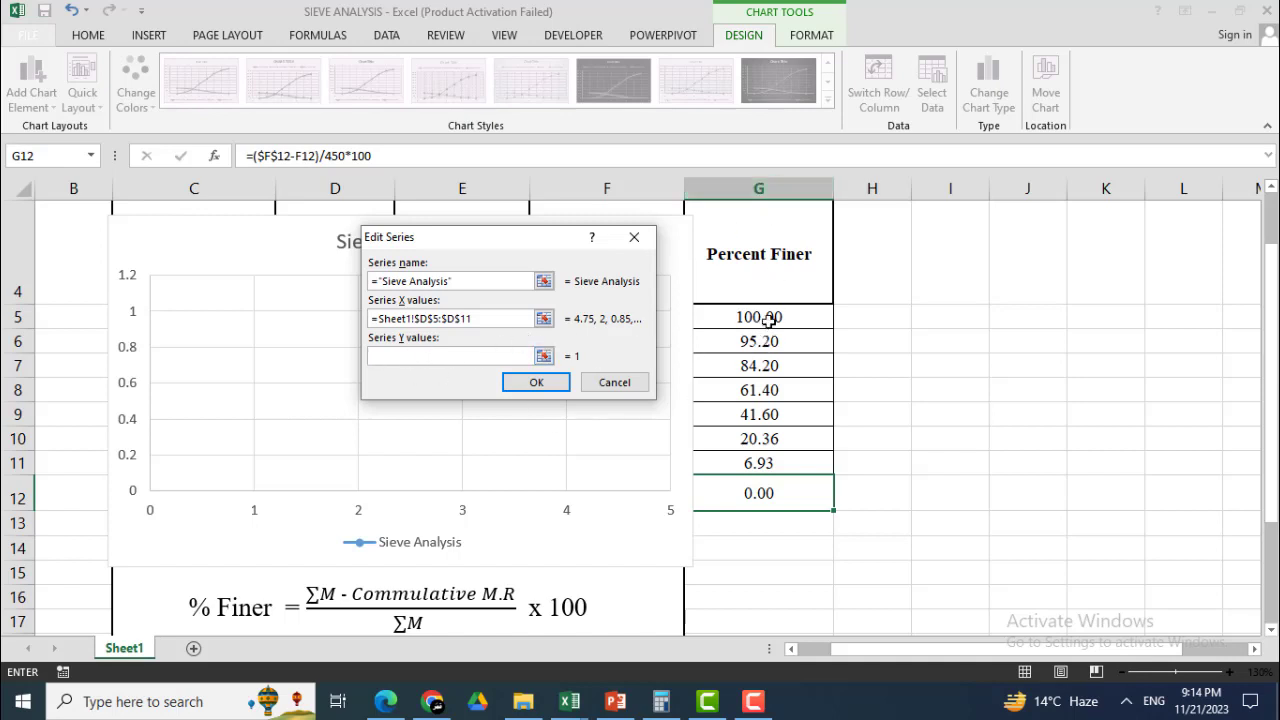
{"action": "left_click_drag", "start_coordinate": [768, 319], "coordinate": [775, 497]}
{"action": "left_click", "coordinate": [531, 386]}
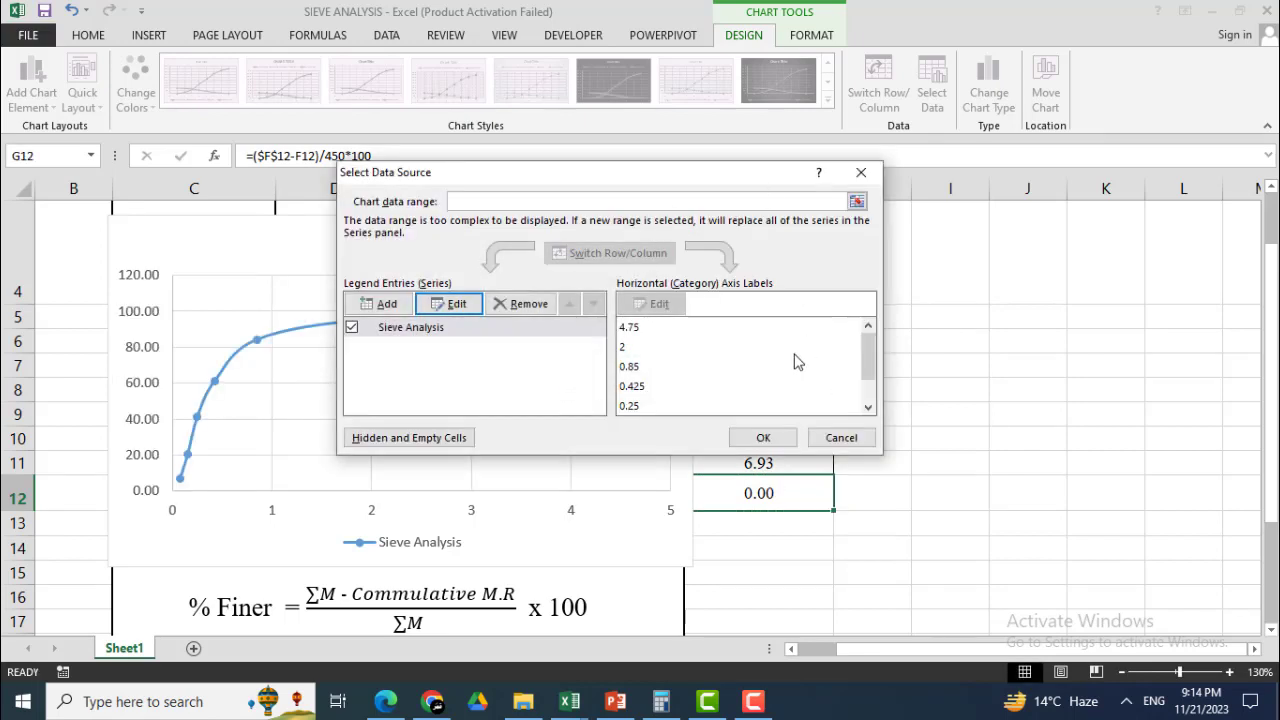
{"action": "left_click", "coordinate": [763, 437]}
{"action": "left_click_drag", "start_coordinate": [591, 250], "coordinate": [940, 220]}
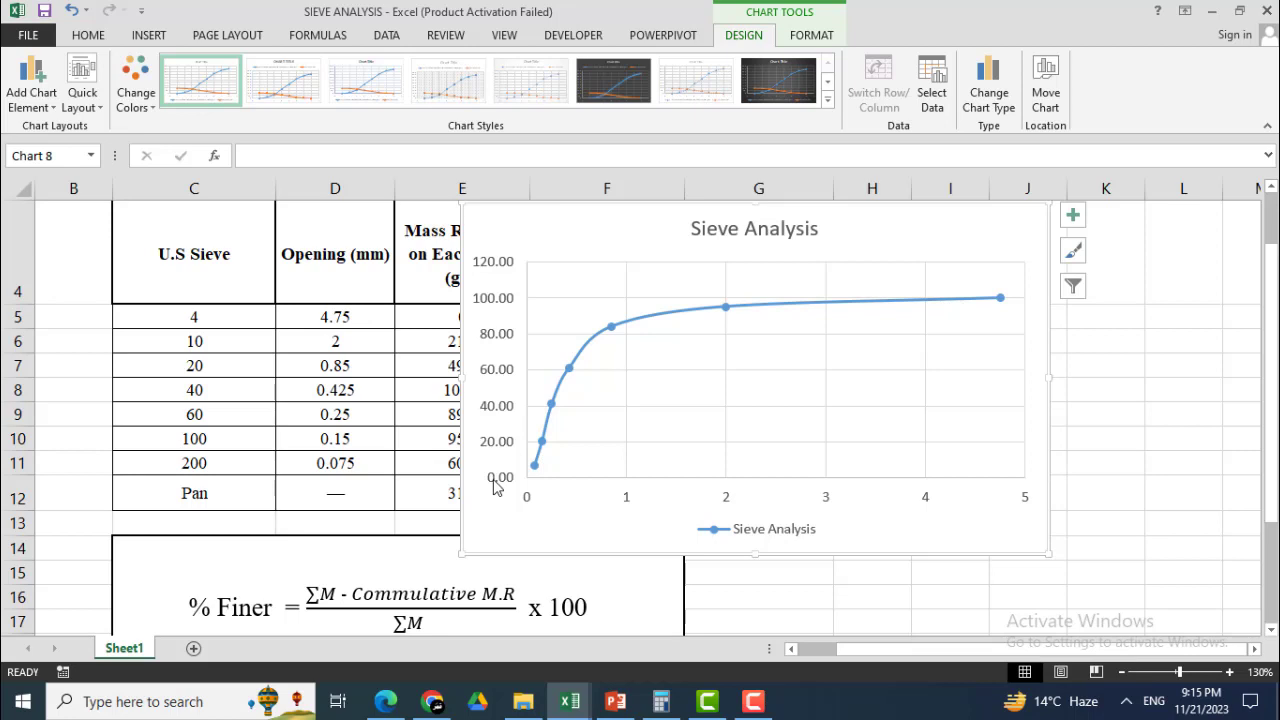
- Set the vertical axis Bounds Maximum to 100
{"action": "double_click", "coordinate": [503, 385]}
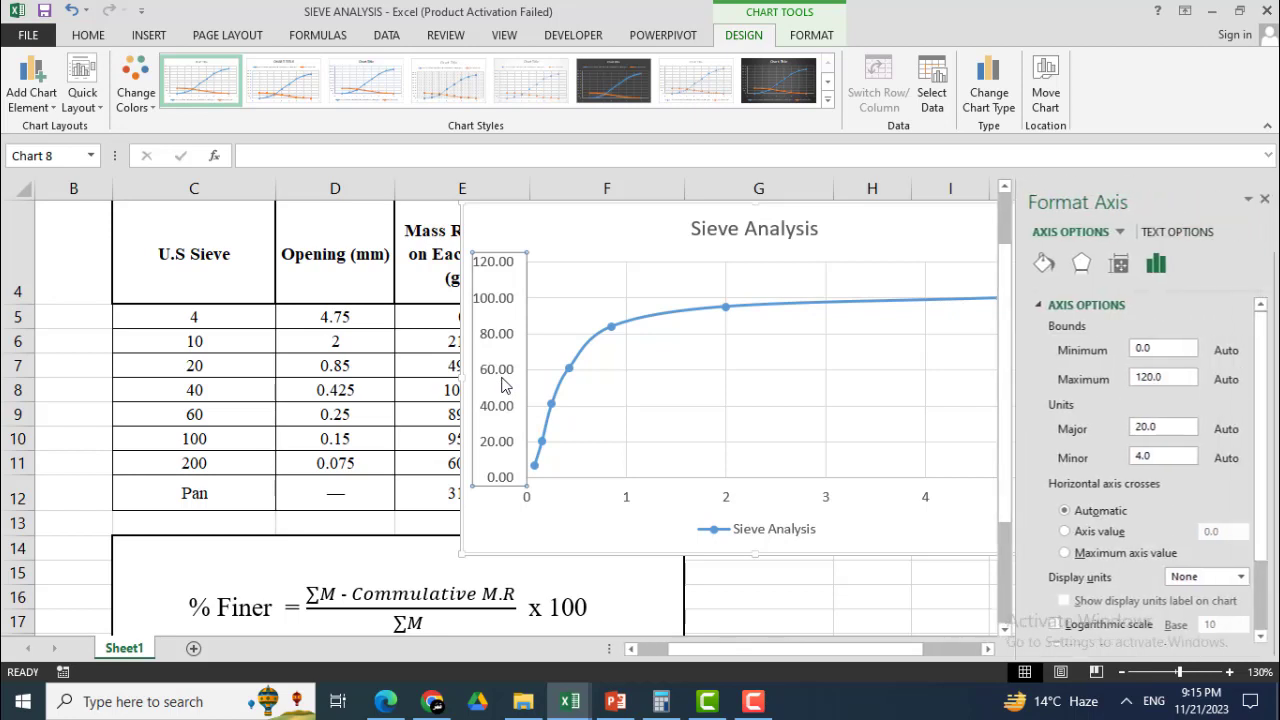
{"action": "double_click", "coordinate": [1165, 377]}
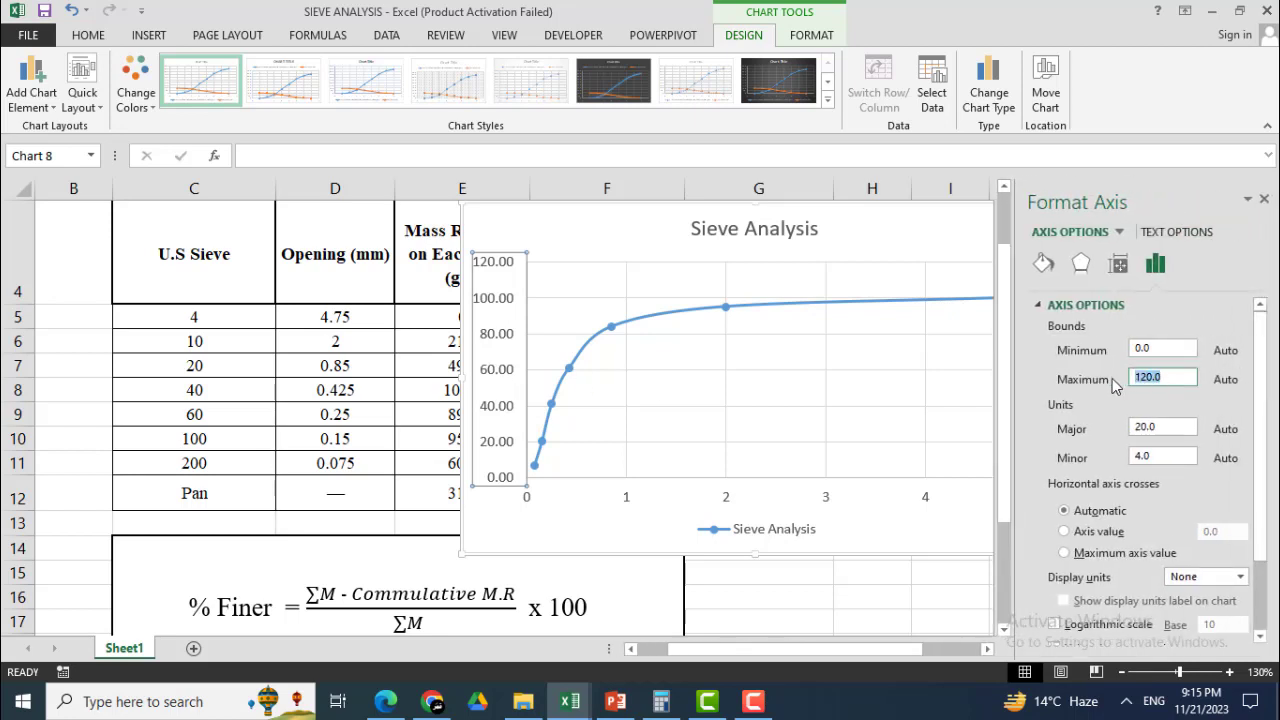
{"action": "type", "text": "100"}
{"action": "scroll", "coordinate": [1250, 480], "scroll_direction": "down", "scroll_amount": 3}
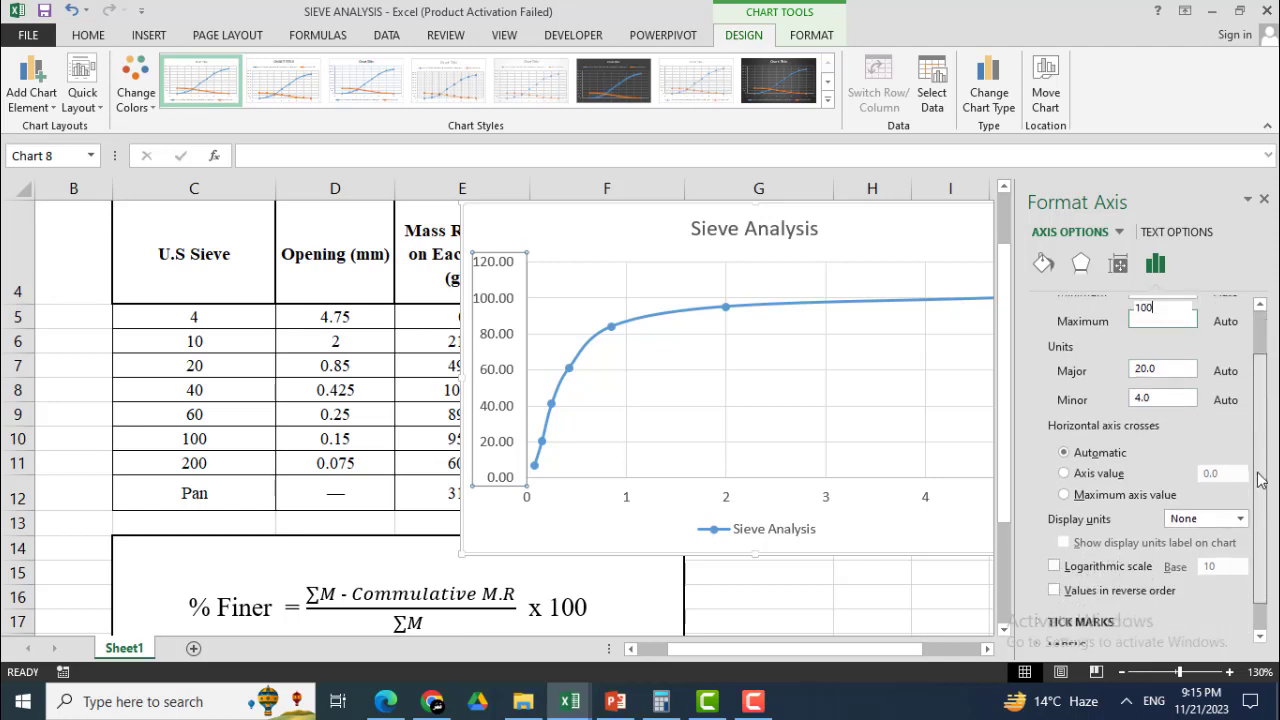
{"action": "left_click", "coordinate": [1264, 201]}
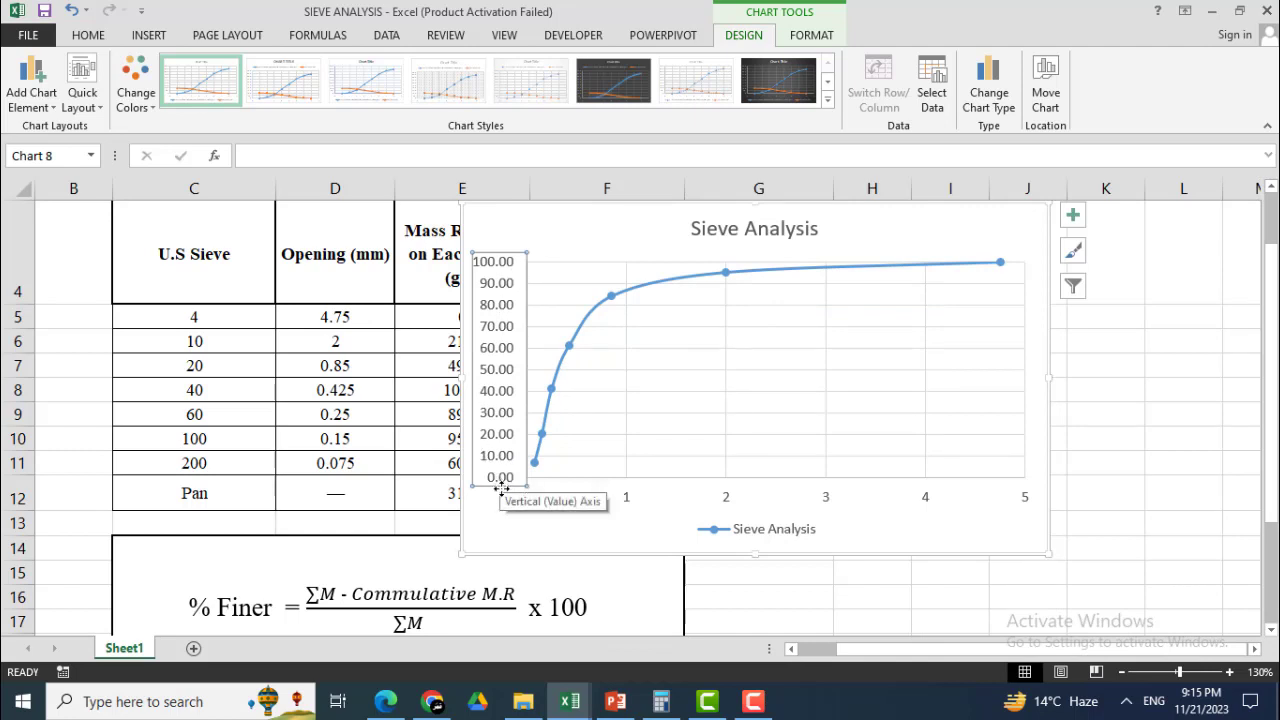
- Review the vertical axis options, keeping display units at None
{"action": "double_click", "coordinate": [502, 290]}
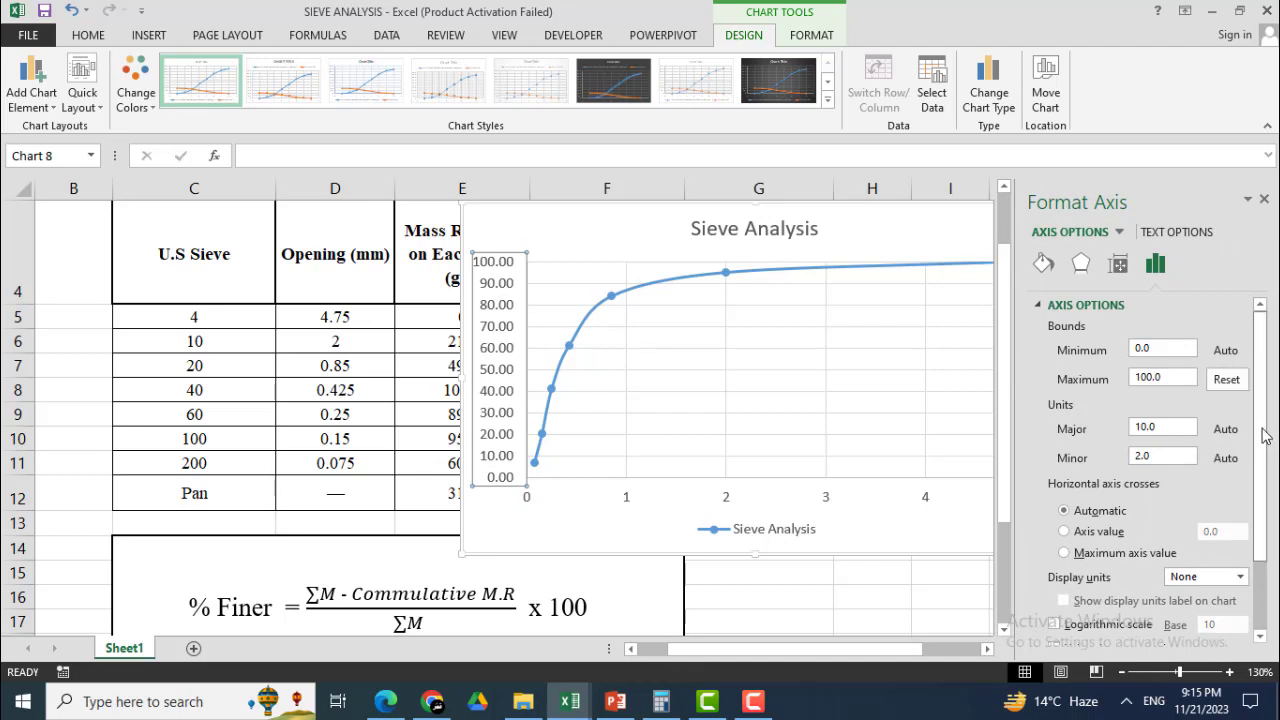
{"action": "left_click_drag", "start_coordinate": [1263, 435], "coordinate": [1261, 487]}
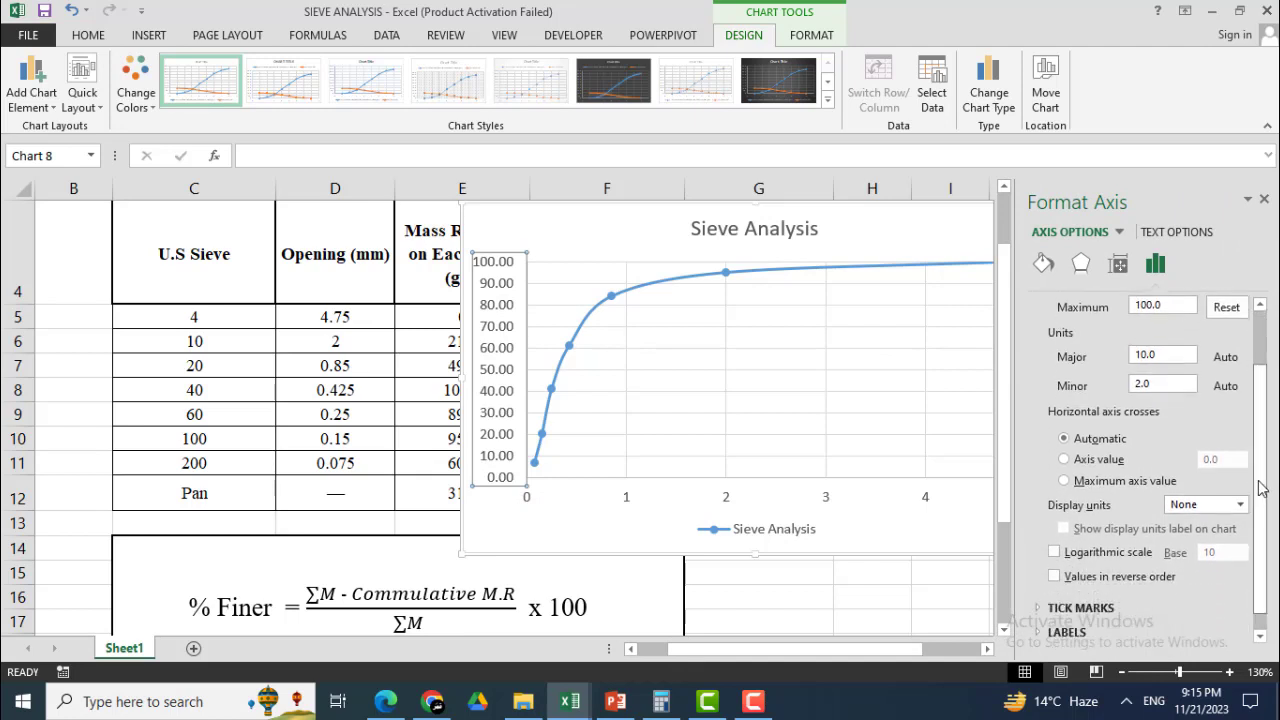
{"action": "left_click_drag", "start_coordinate": [1262, 487], "coordinate": [1267, 375]}
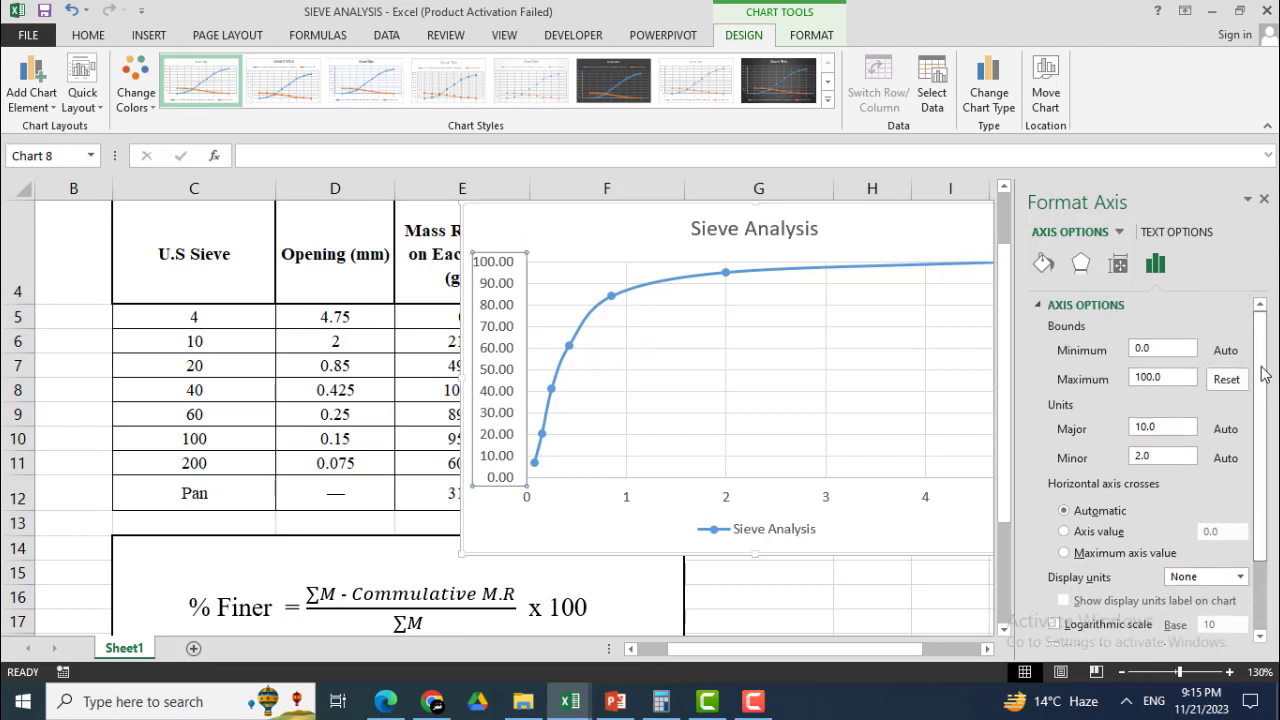
{"action": "left_click_drag", "start_coordinate": [1263, 373], "coordinate": [1263, 402]}
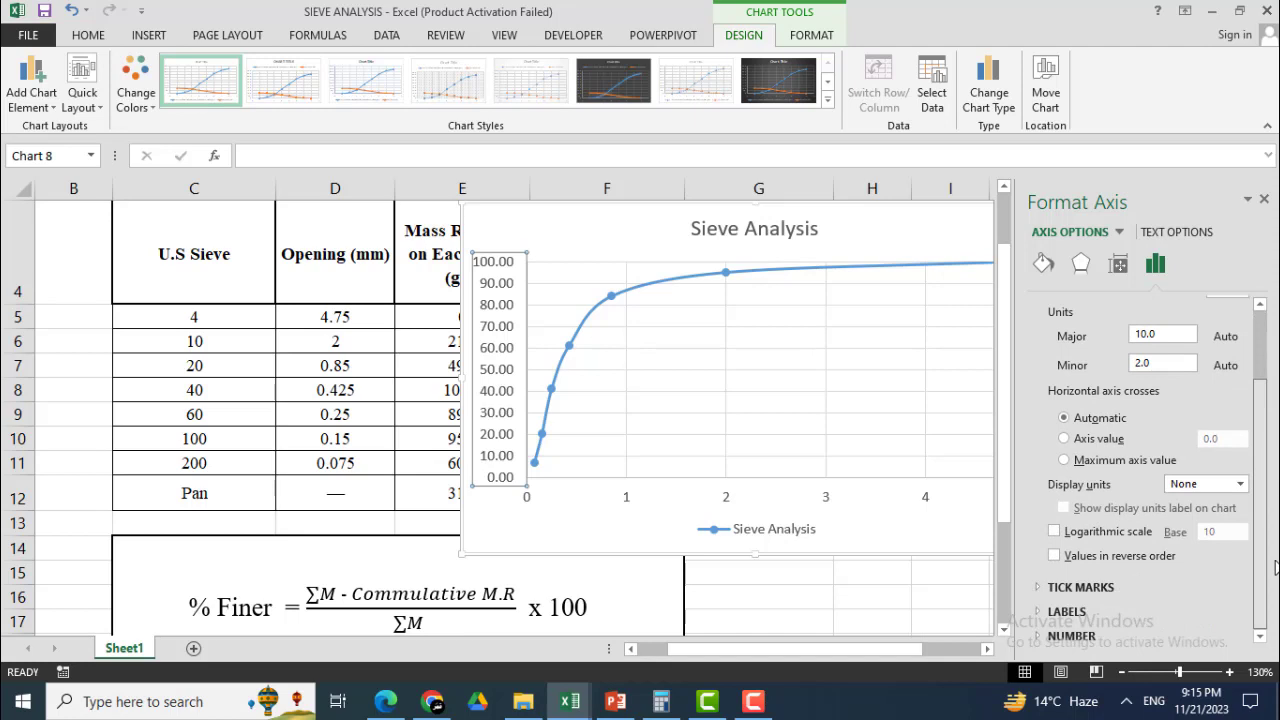
{"action": "left_click", "coordinate": [1239, 485]}
{"action": "left_click", "coordinate": [1237, 496]}
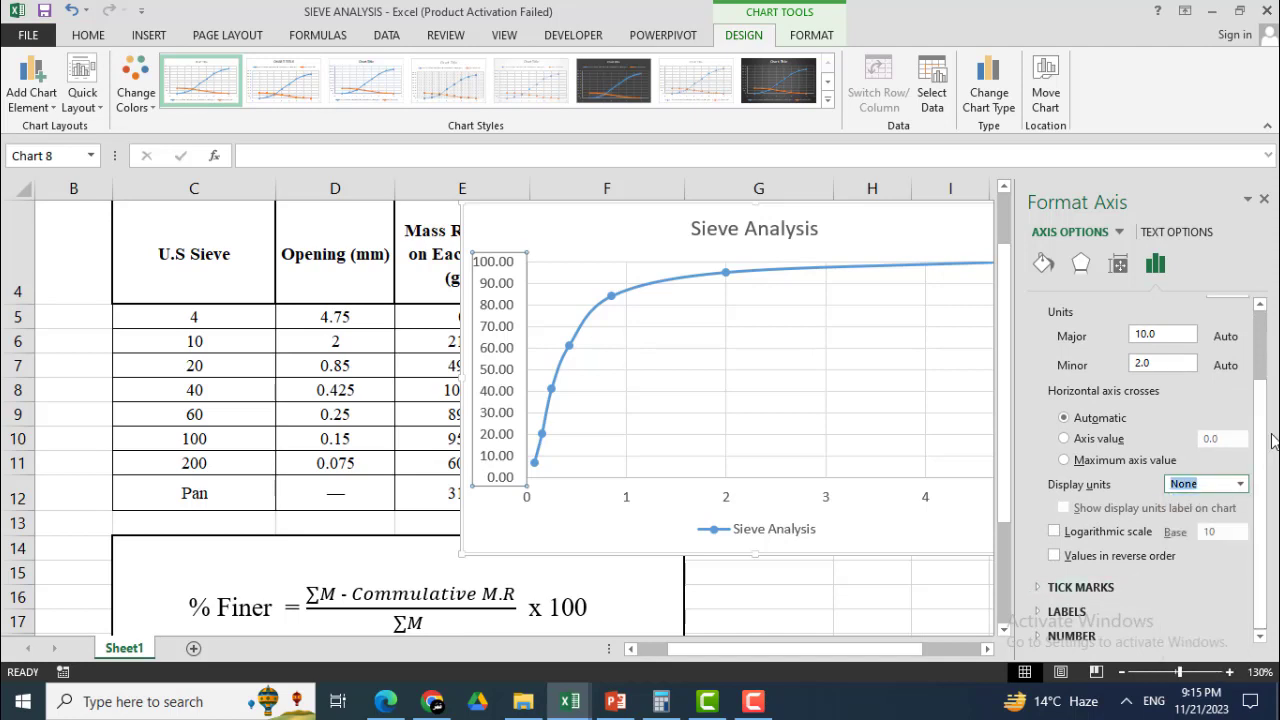
- Expand the Labels, Tick Marks and Number sections and set decimal places to 2
{"action": "left_click", "coordinate": [1040, 612]}
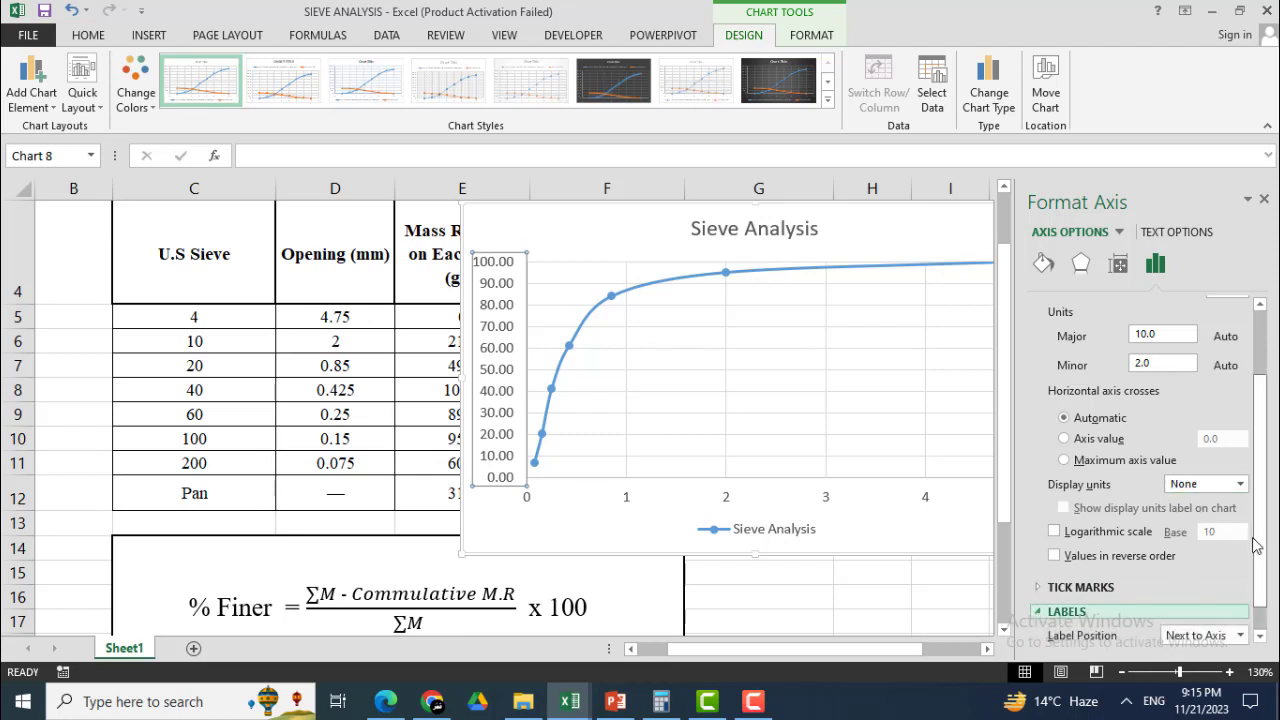
{"action": "scroll", "coordinate": [1262, 546], "scroll_direction": "down", "scroll_amount": 1}
{"action": "left_click", "coordinate": [1045, 555]}
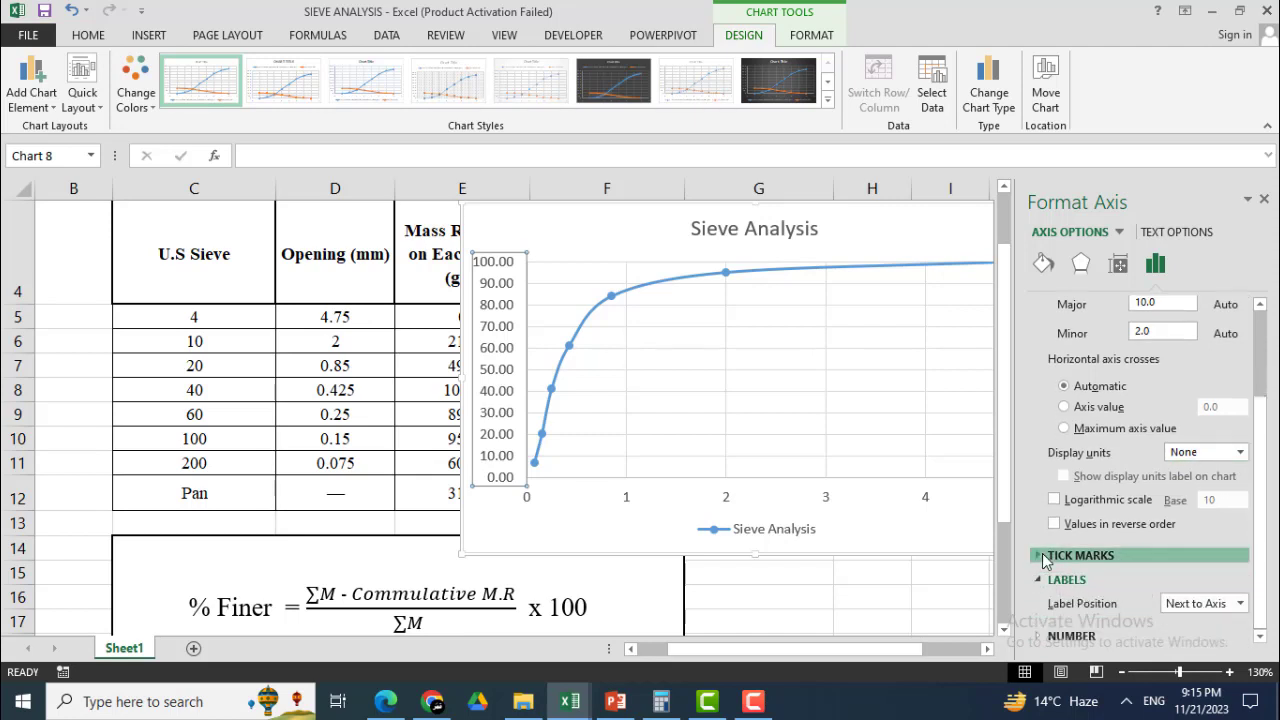
{"action": "scroll", "coordinate": [1266, 560], "scroll_direction": "down", "scroll_amount": 2}
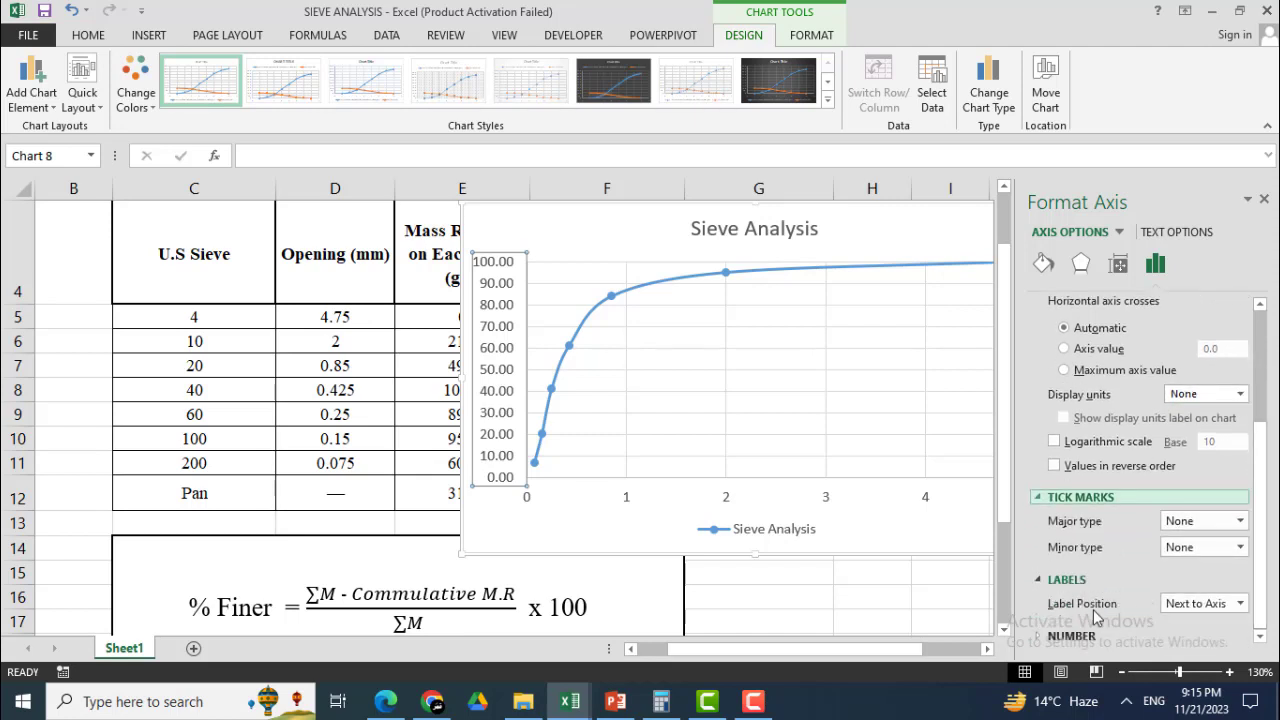
{"action": "left_click", "coordinate": [1036, 637]}
{"action": "scroll", "coordinate": [1262, 560], "scroll_direction": "down", "scroll_amount": 5}
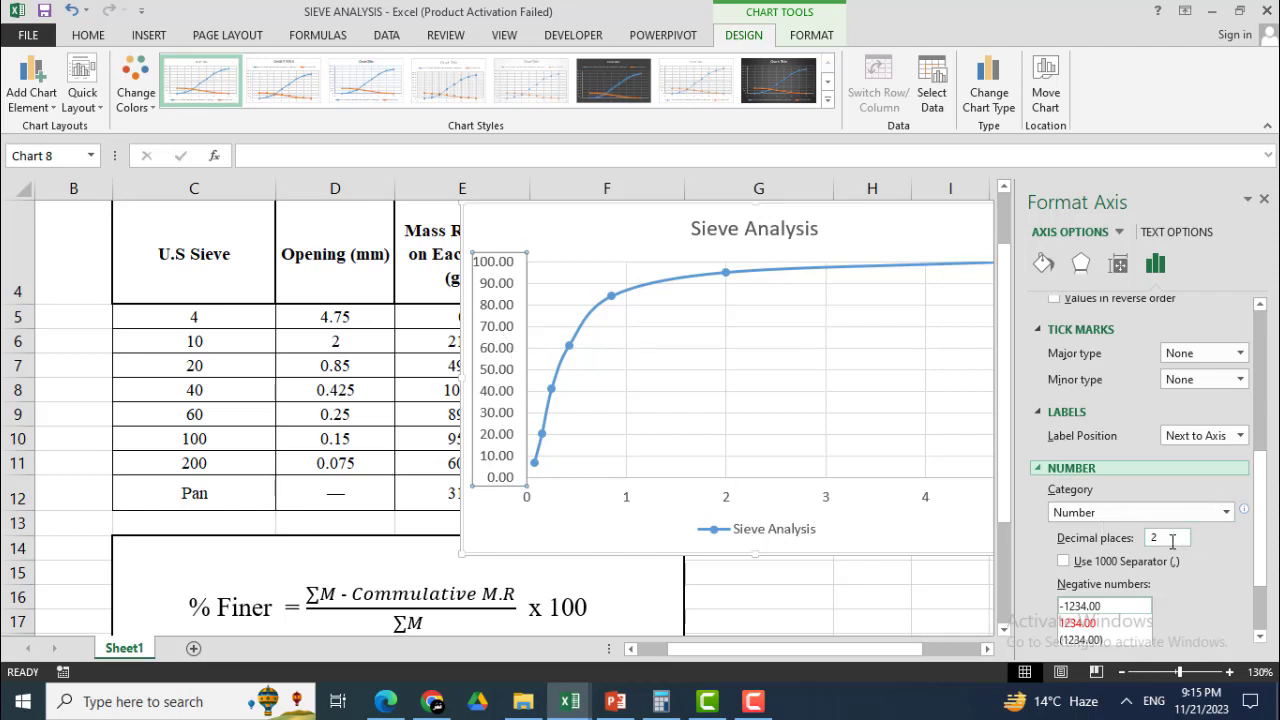
{"action": "left_click_drag", "start_coordinate": [1172, 541], "coordinate": [1144, 540]}
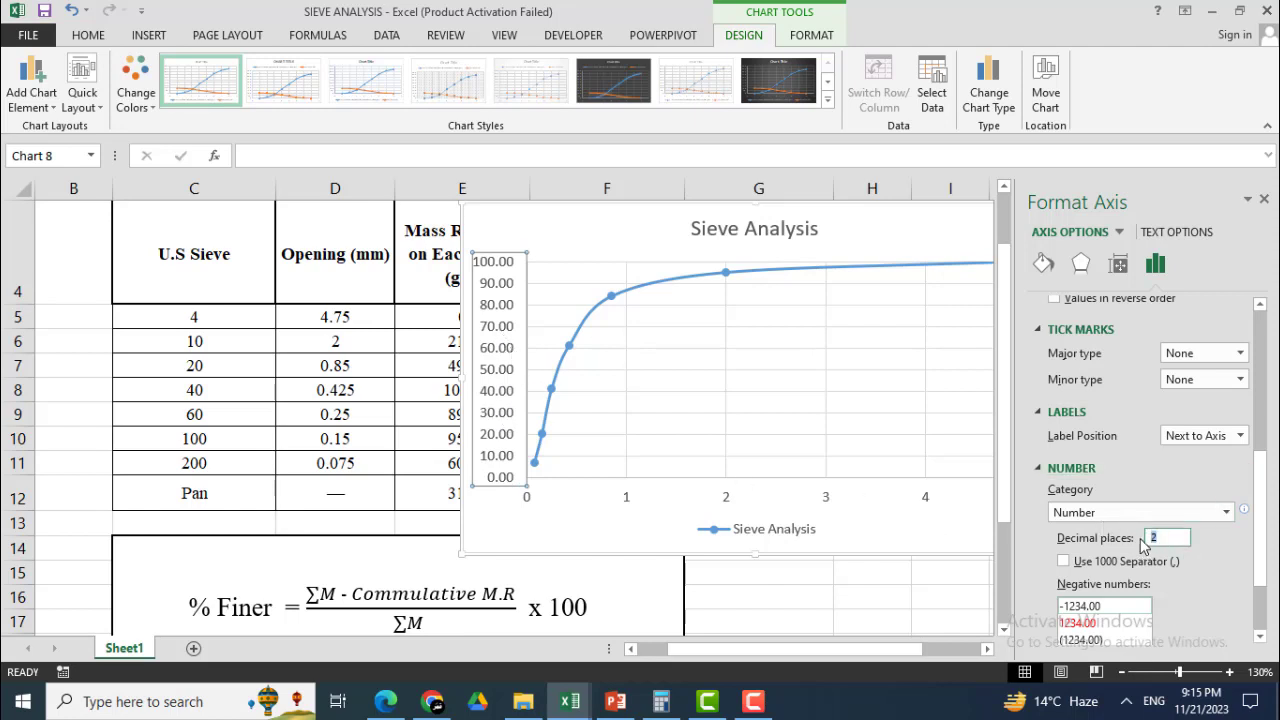
{"action": "key", "text": "BackSpace"}
{"action": "type", "text": "2"}
- Change the vertical axis number format to 0 decimal places for whole-number labels 0–100
{"action": "left_click", "coordinate": [1264, 199]}
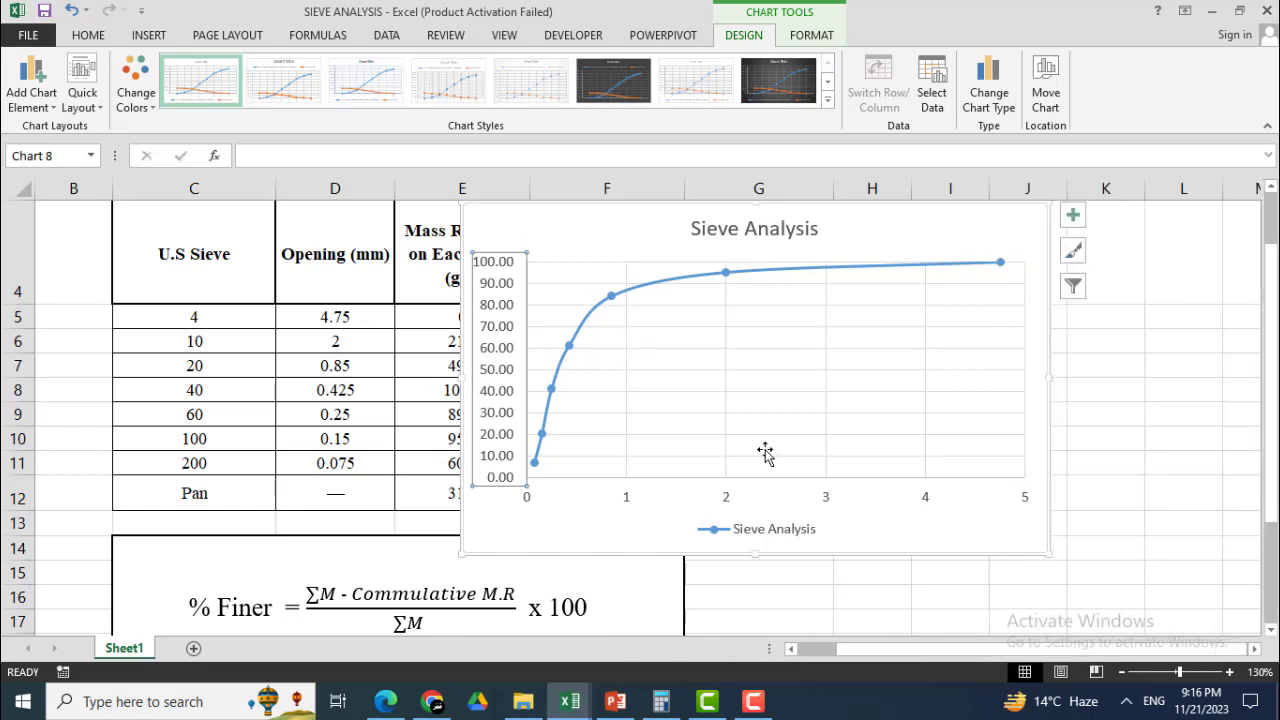
{"action": "double_click", "coordinate": [512, 438]}
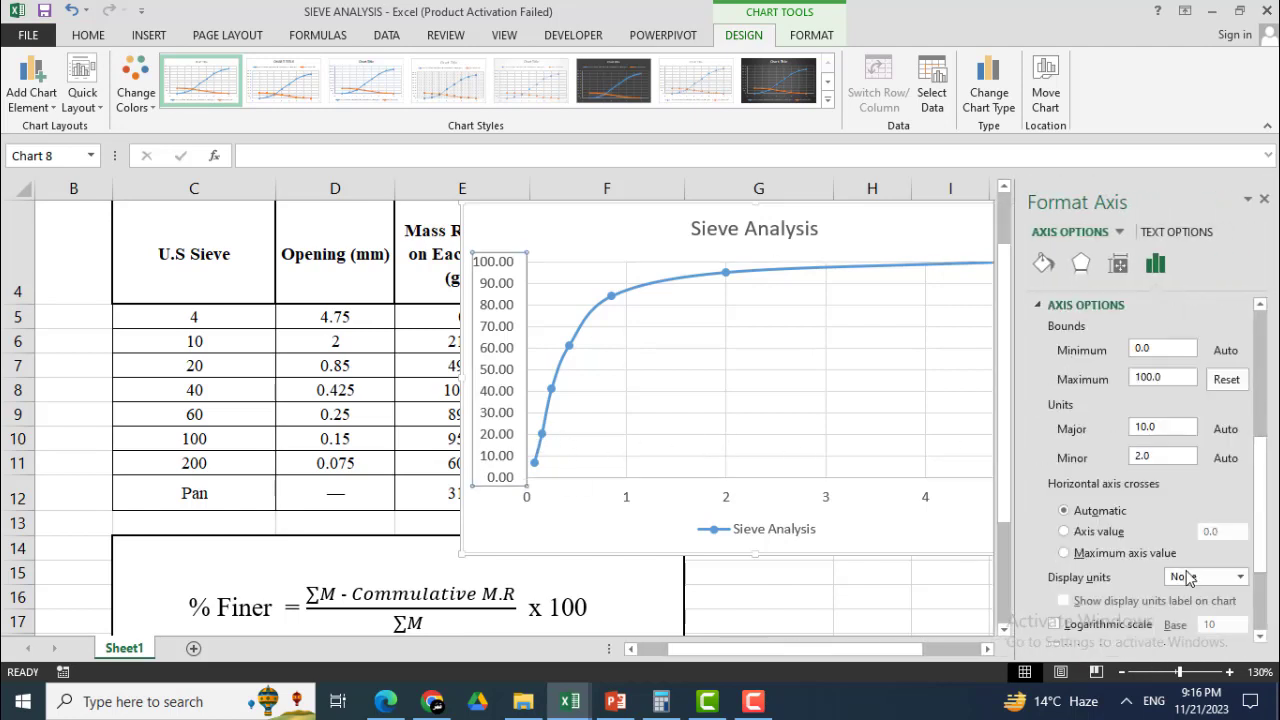
{"action": "left_click_drag", "start_coordinate": [1260, 445], "coordinate": [1259, 636]}
{"action": "double_click", "coordinate": [1155, 450]}
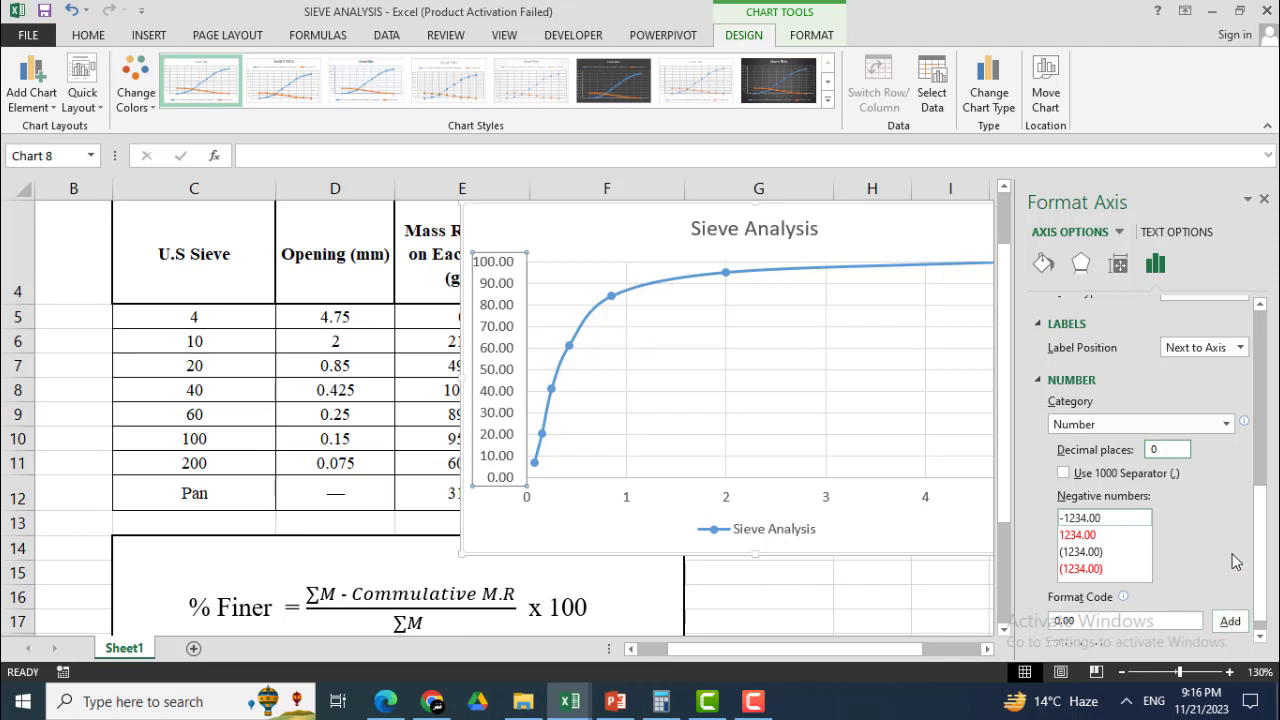
{"action": "scroll", "coordinate": [1255, 548], "scroll_direction": "down", "scroll_amount": 1}
{"action": "left_click", "coordinate": [1236, 606]}
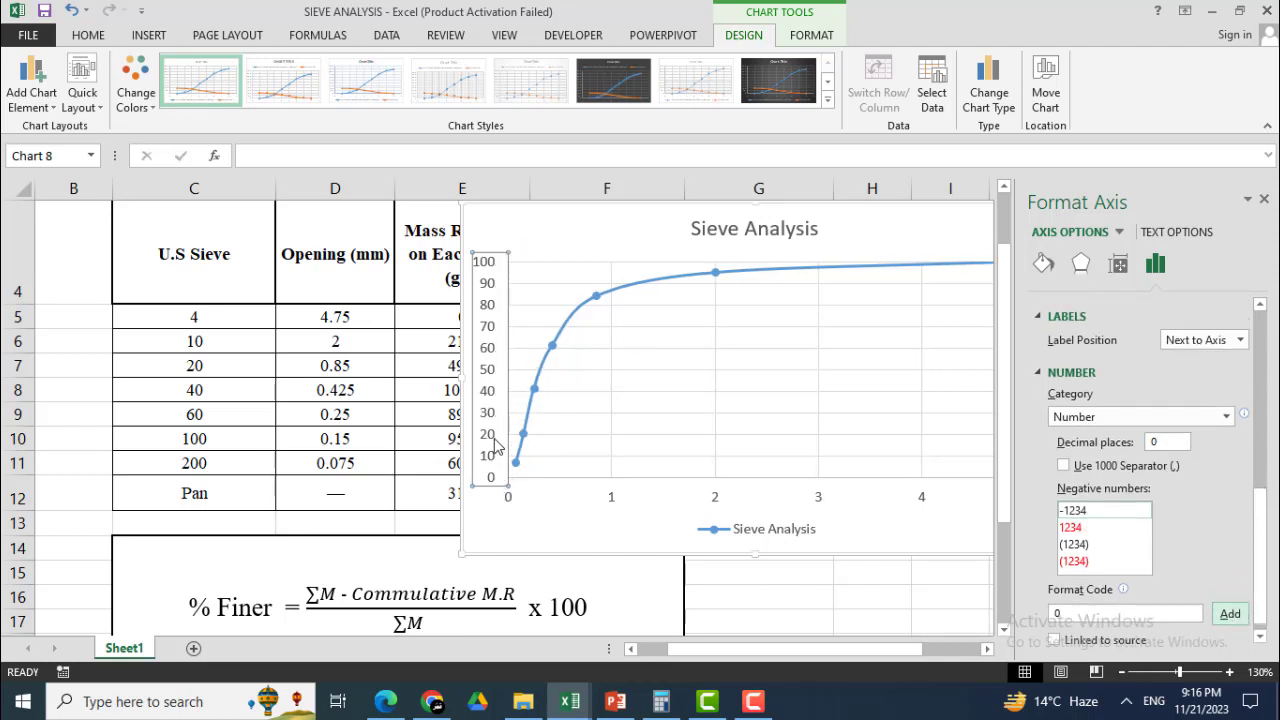
{"action": "left_click", "coordinate": [1264, 201]}
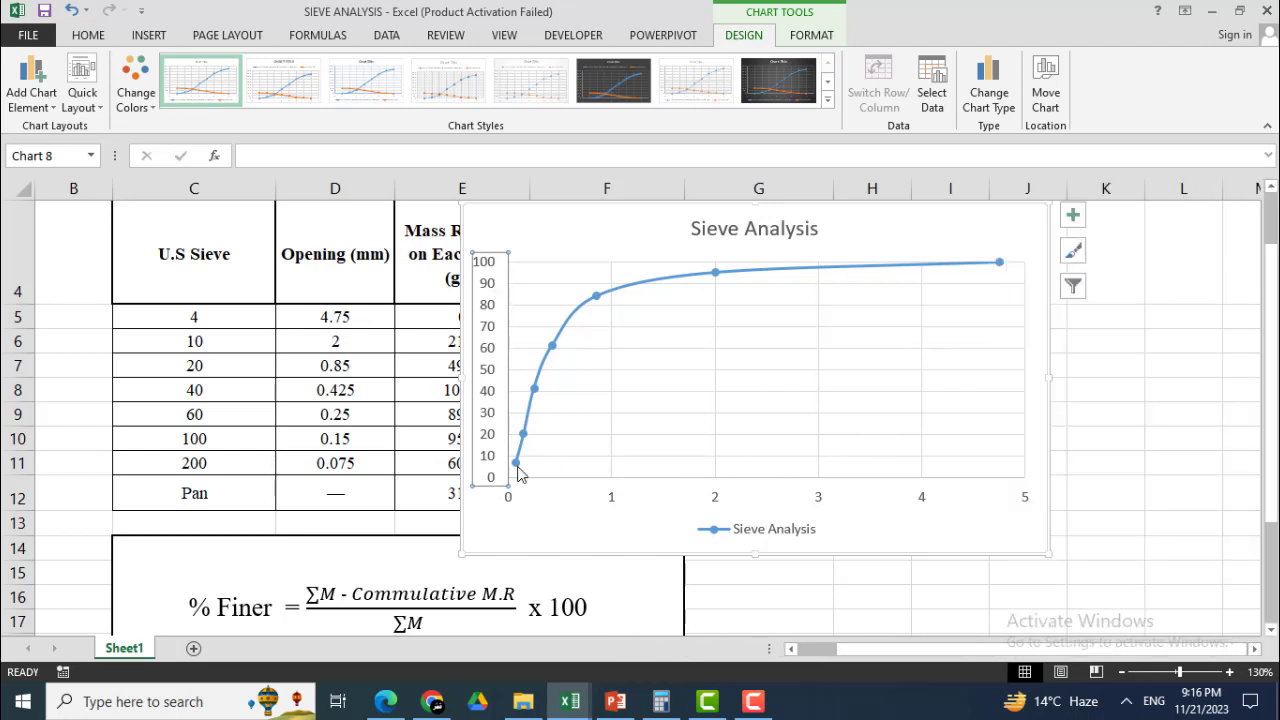
- Delete the Sieve Analysis chart legend so only the title, axes and curve remain
{"action": "left_click", "coordinate": [778, 540]}
{"action": "key", "text": "Delete"}
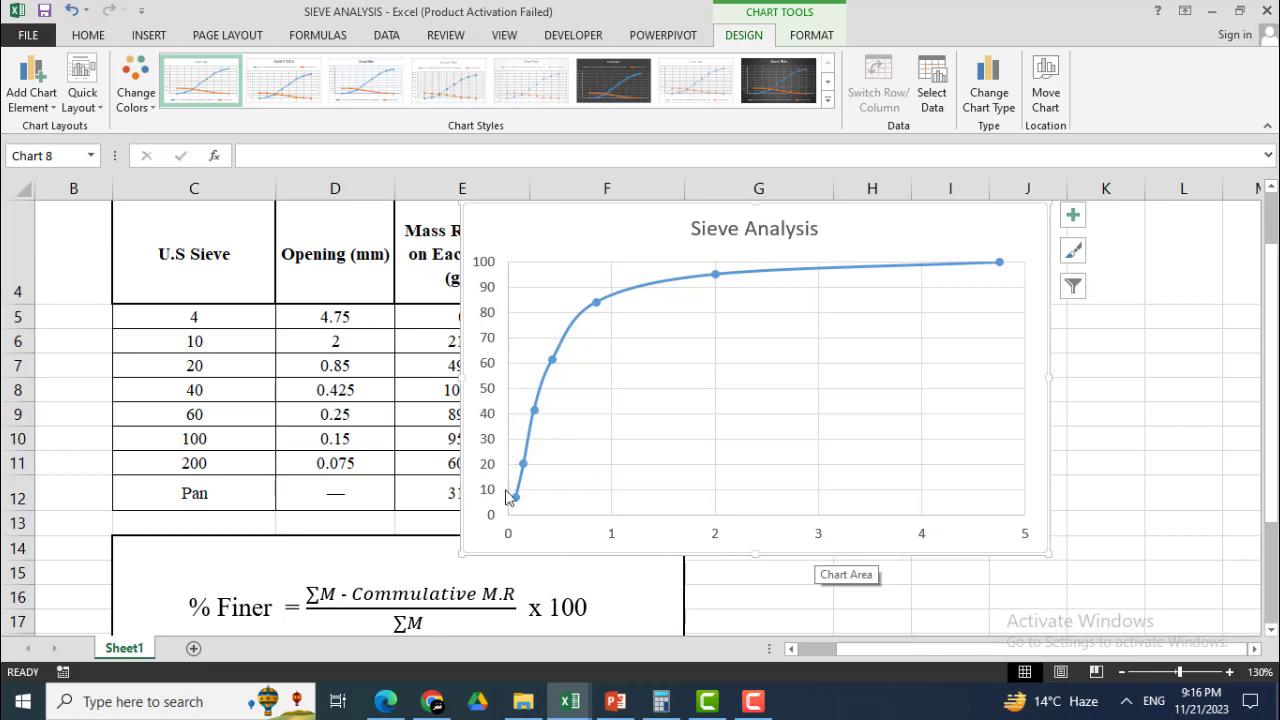
- Add axis titles to the chart and title the vertical axis 'Percent Finer'
{"action": "left_click", "coordinate": [1070, 217]}
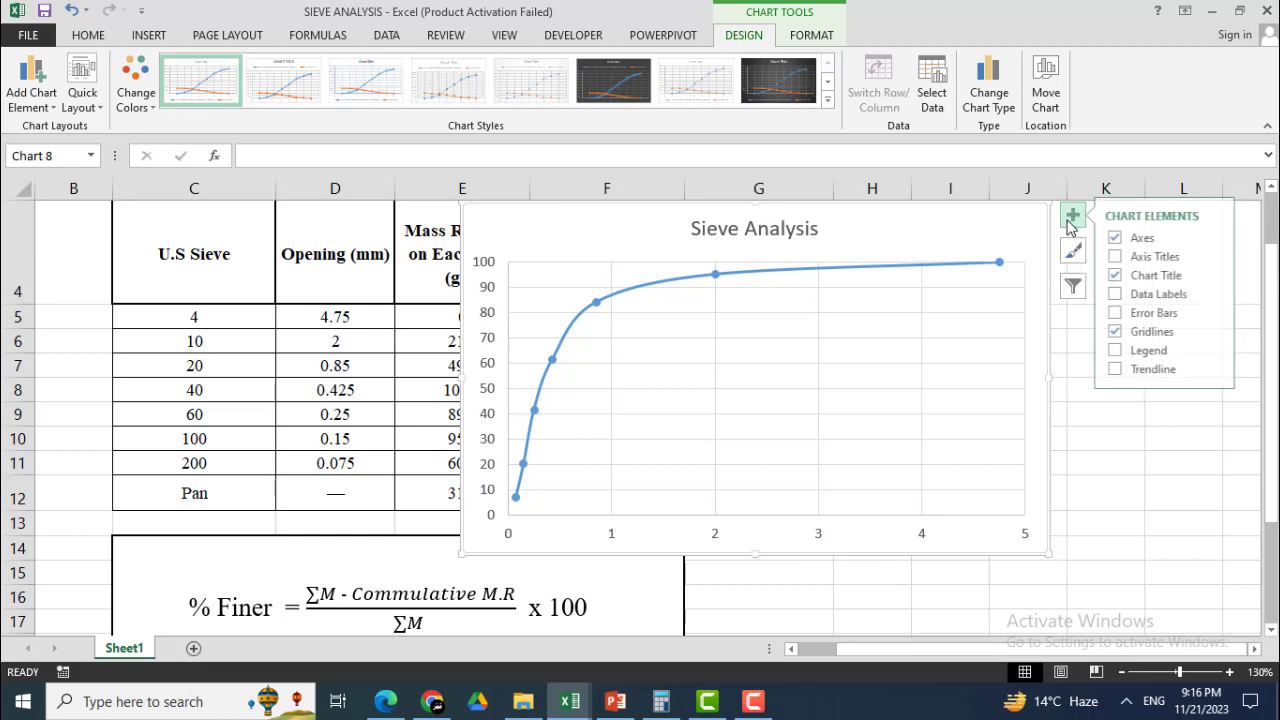
{"action": "left_click", "coordinate": [1118, 258]}
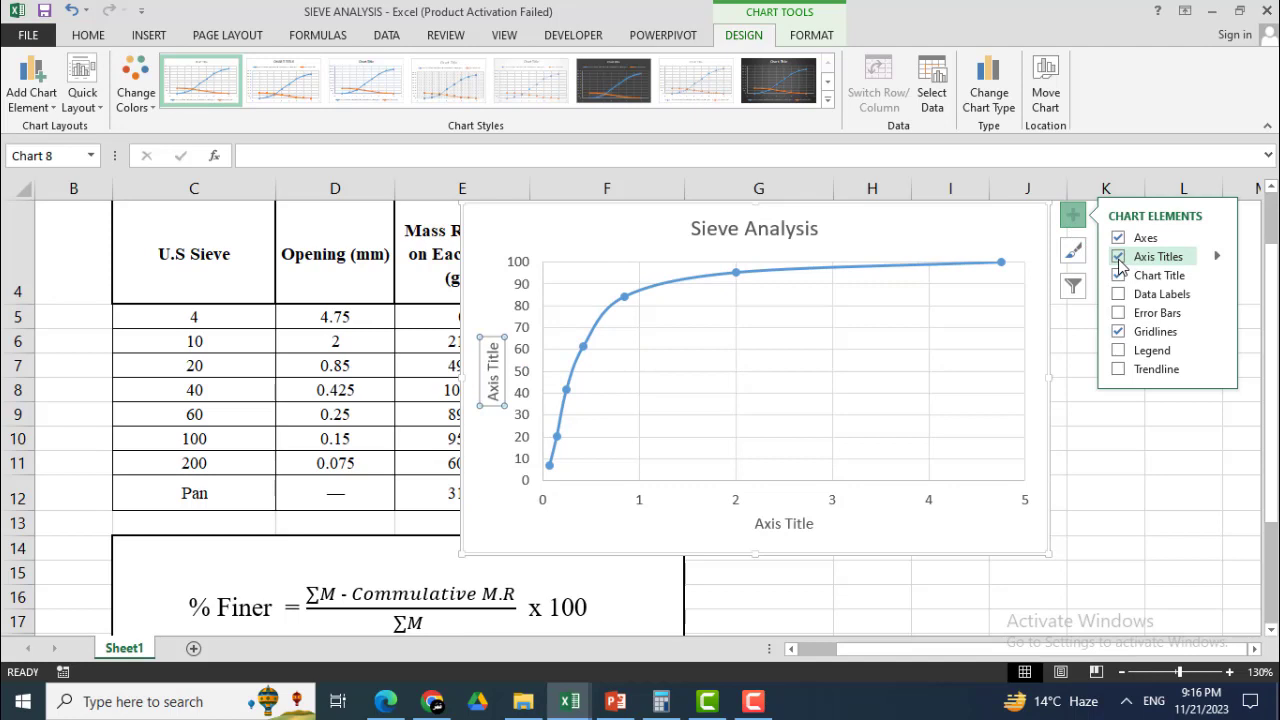
{"action": "triple_click", "coordinate": [493, 378]}
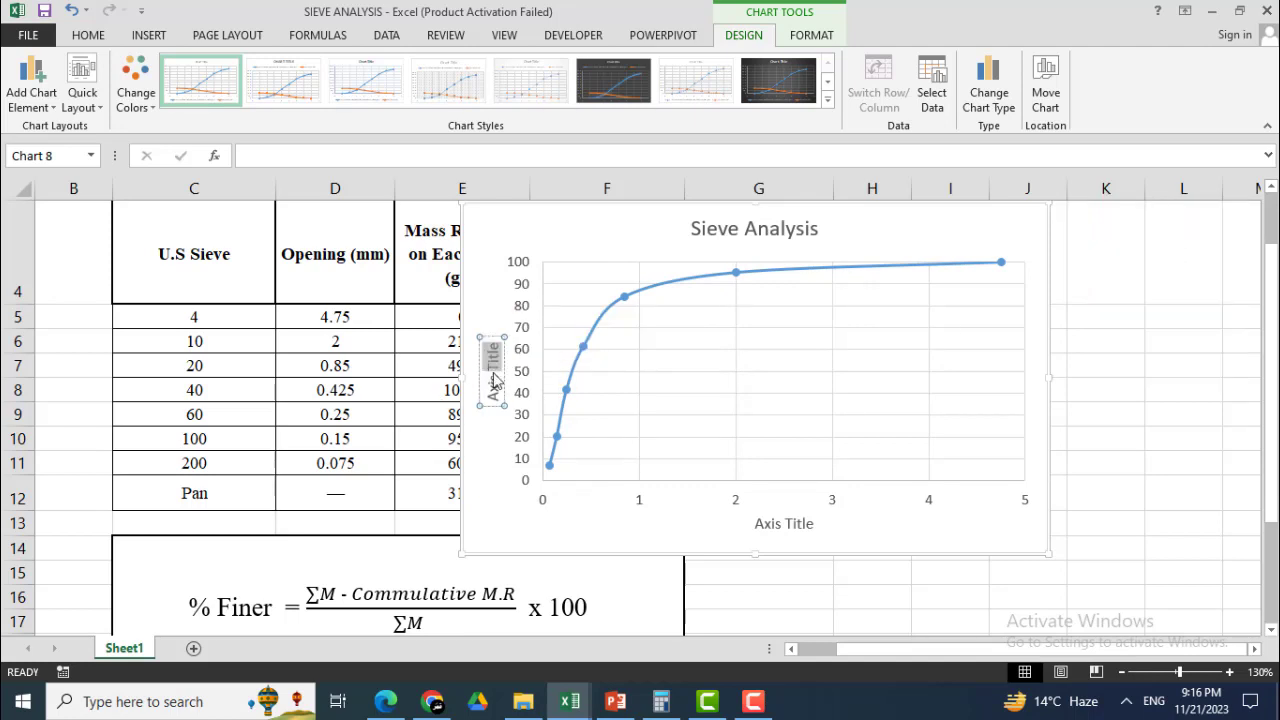
{"action": "type", "text": "Percent"}
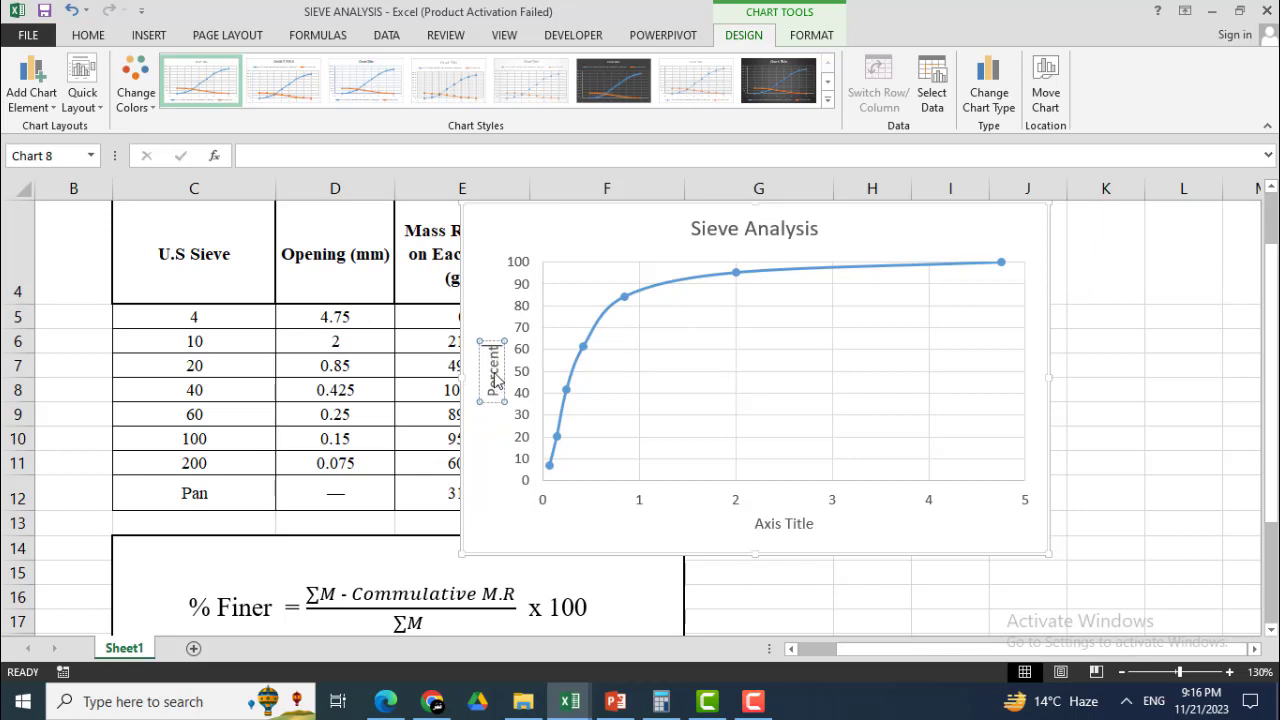
{"action": "type", "text": " Finer"}
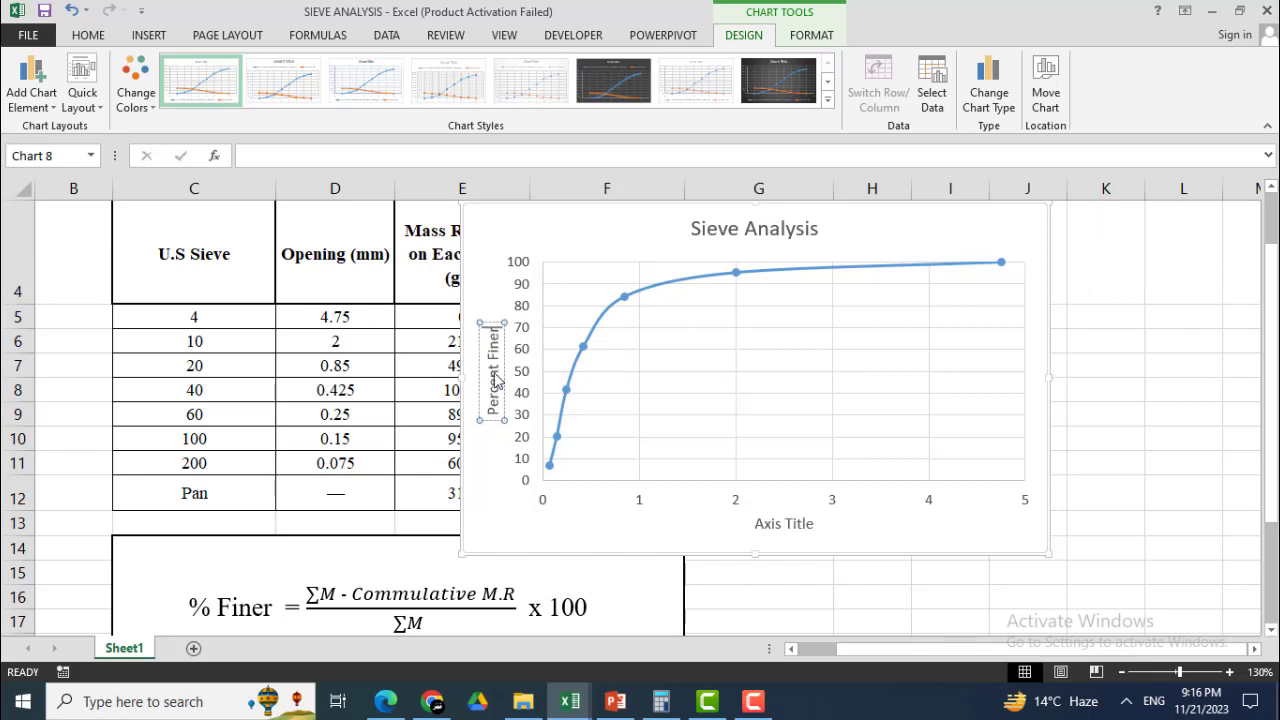
- Retitle the horizontal axis 'Soil Particle Size (mm)'
{"action": "left_click", "coordinate": [784, 526]}
{"action": "double_click", "coordinate": [784, 526]}
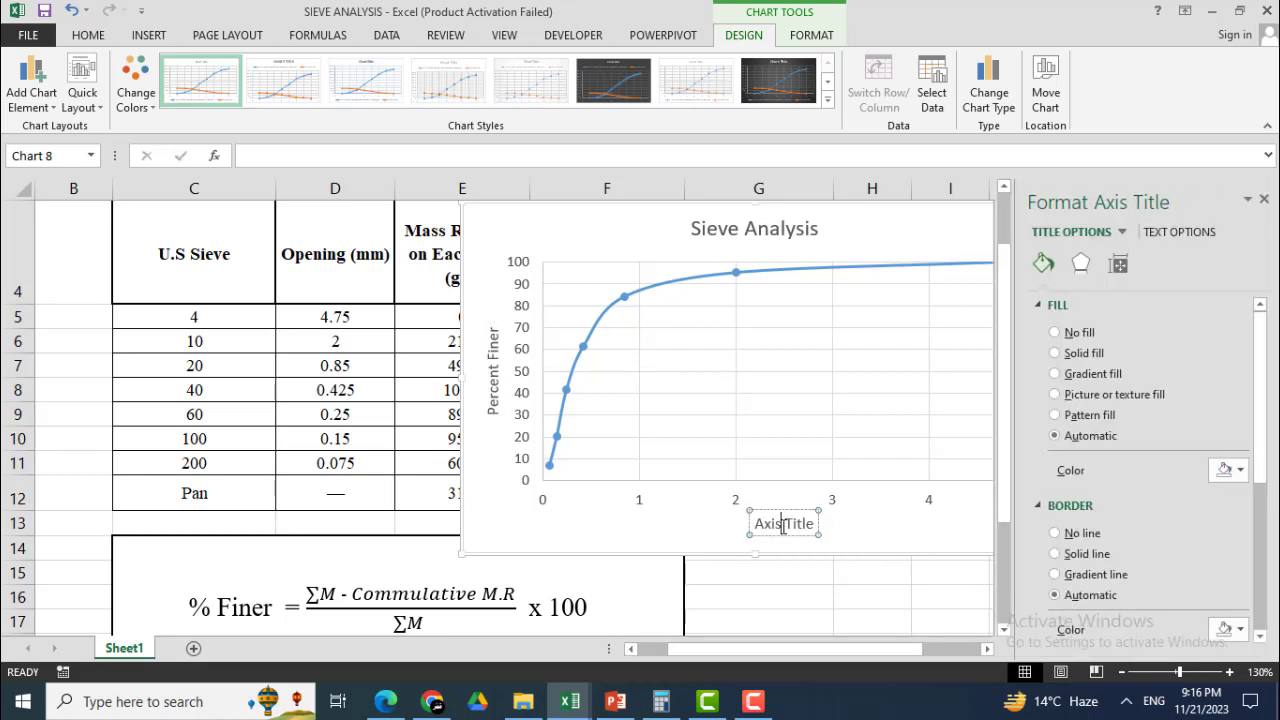
{"action": "double_click", "coordinate": [784, 526]}
{"action": "triple_click", "coordinate": [784, 526]}
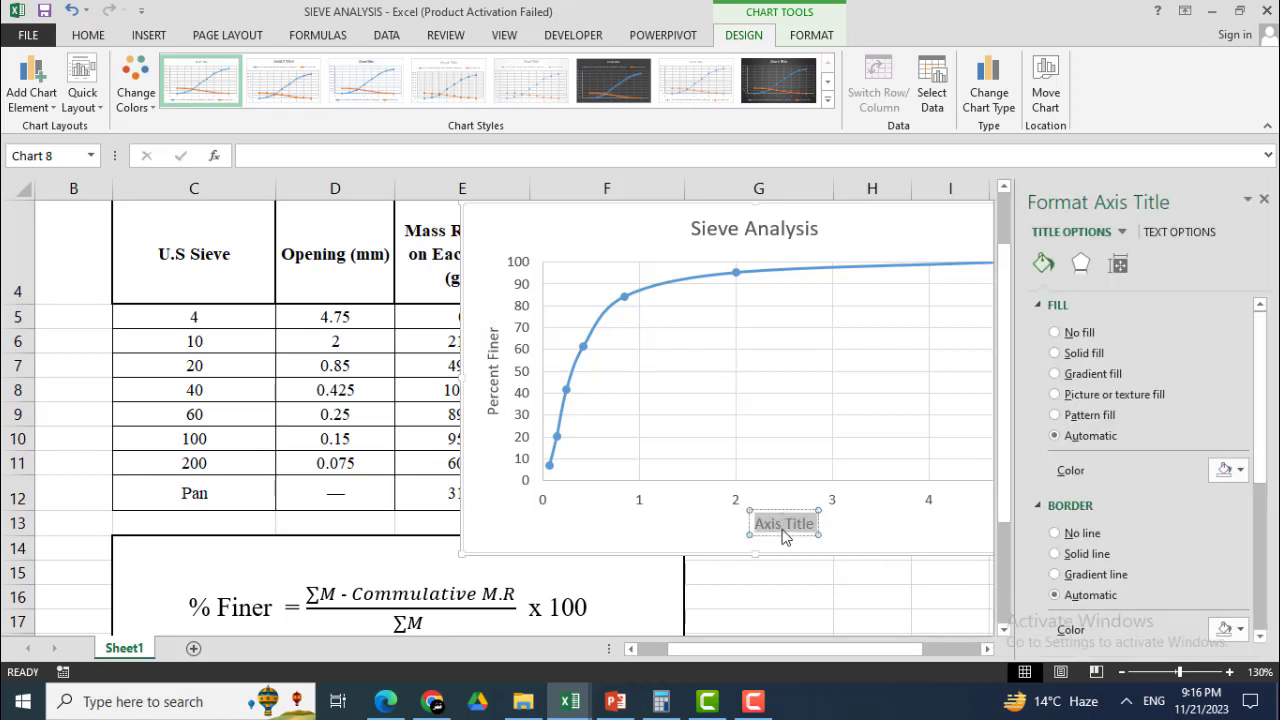
{"action": "type", "text": "S"}
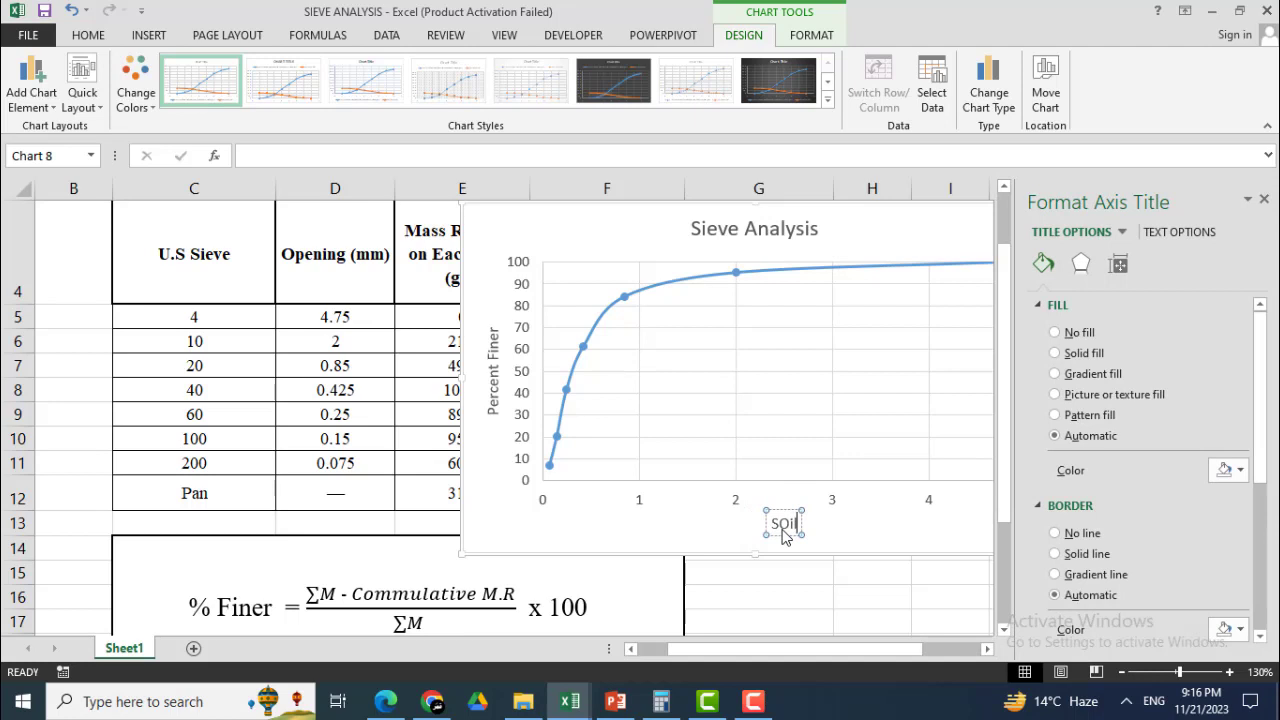
{"action": "type", "text": "oil Particl"}
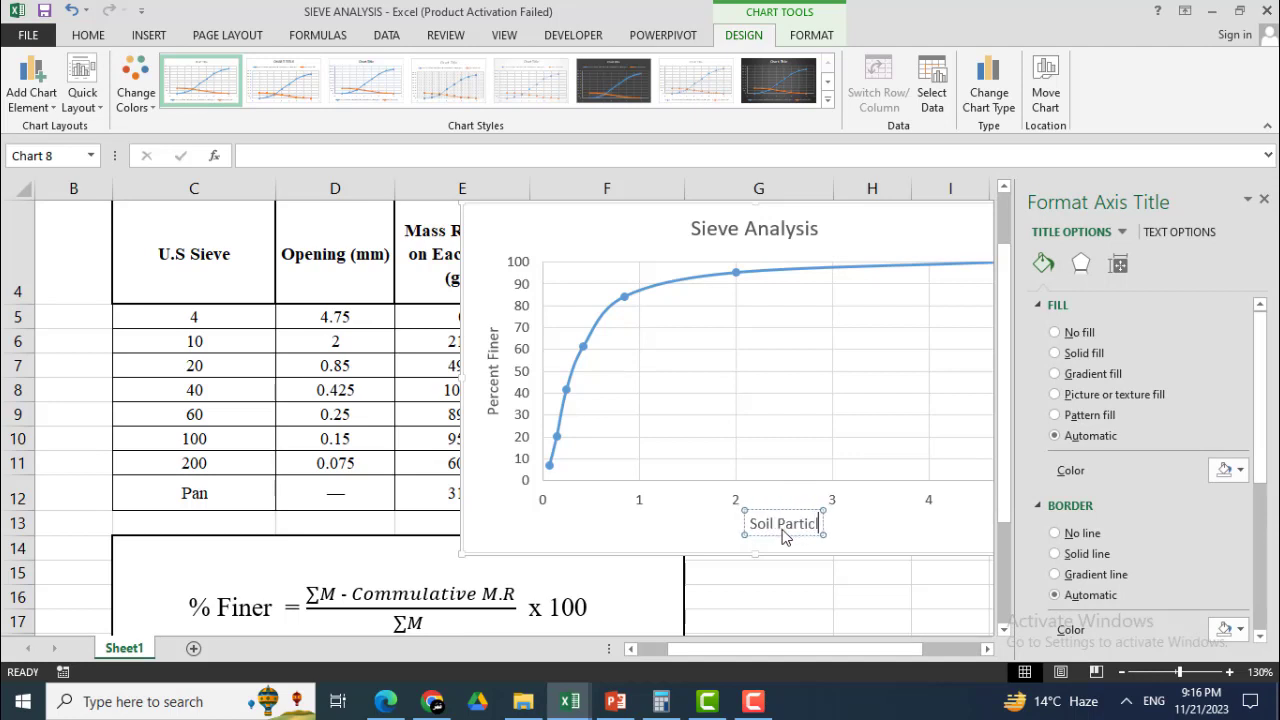
{"action": "type", "text": "e Size"}
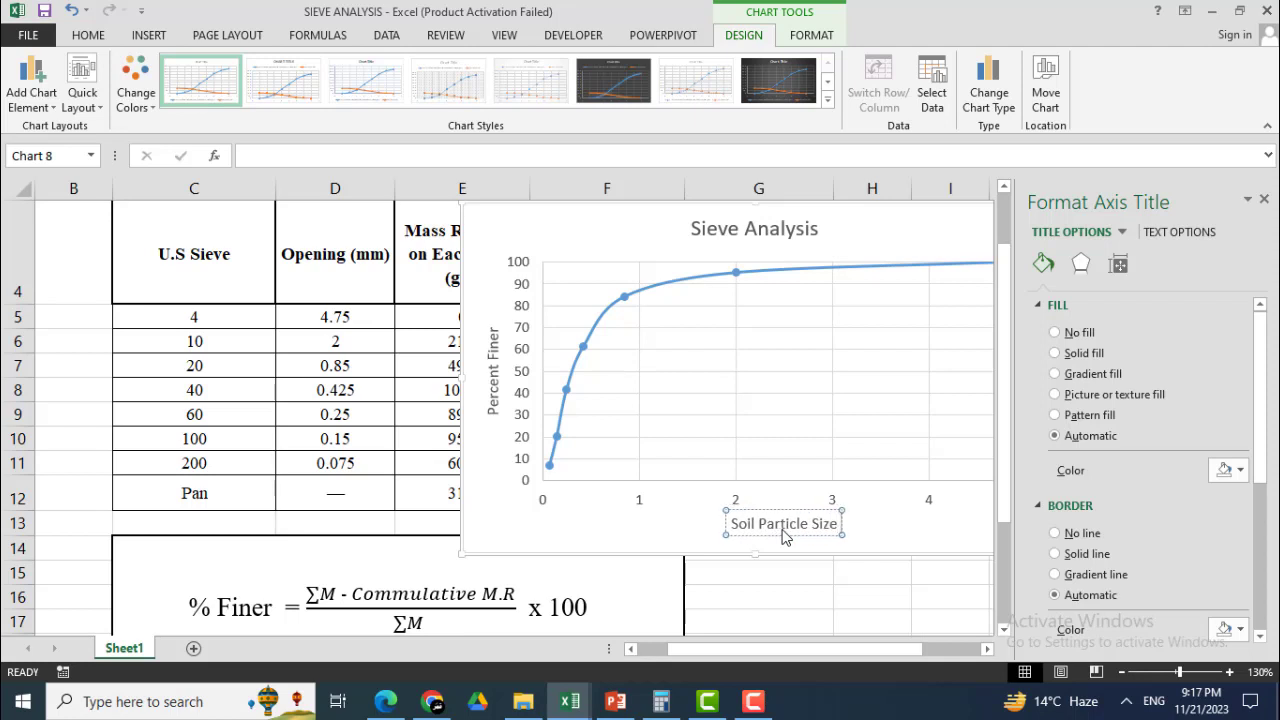
{"action": "type", "text": " (mm)"}
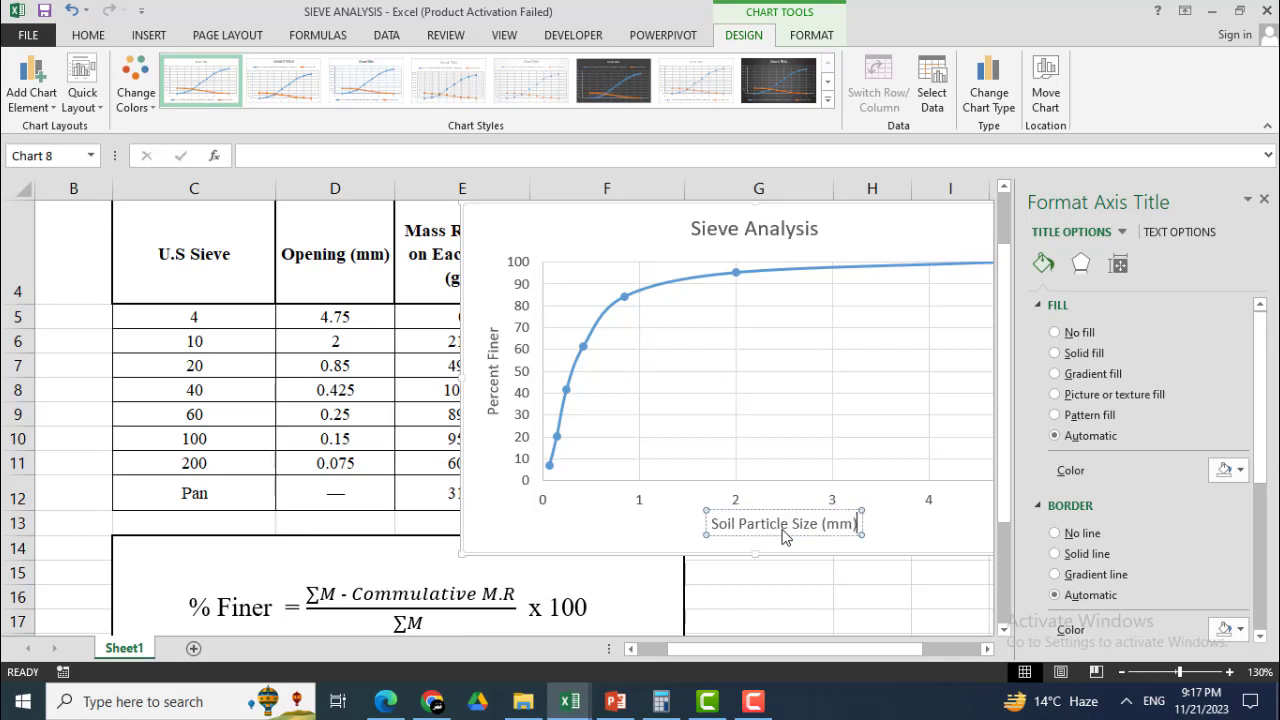
- Make the particle-size axis logarithmic with values in reverse order, running 10 to 0.01
{"action": "left_click", "coordinate": [895, 523]}
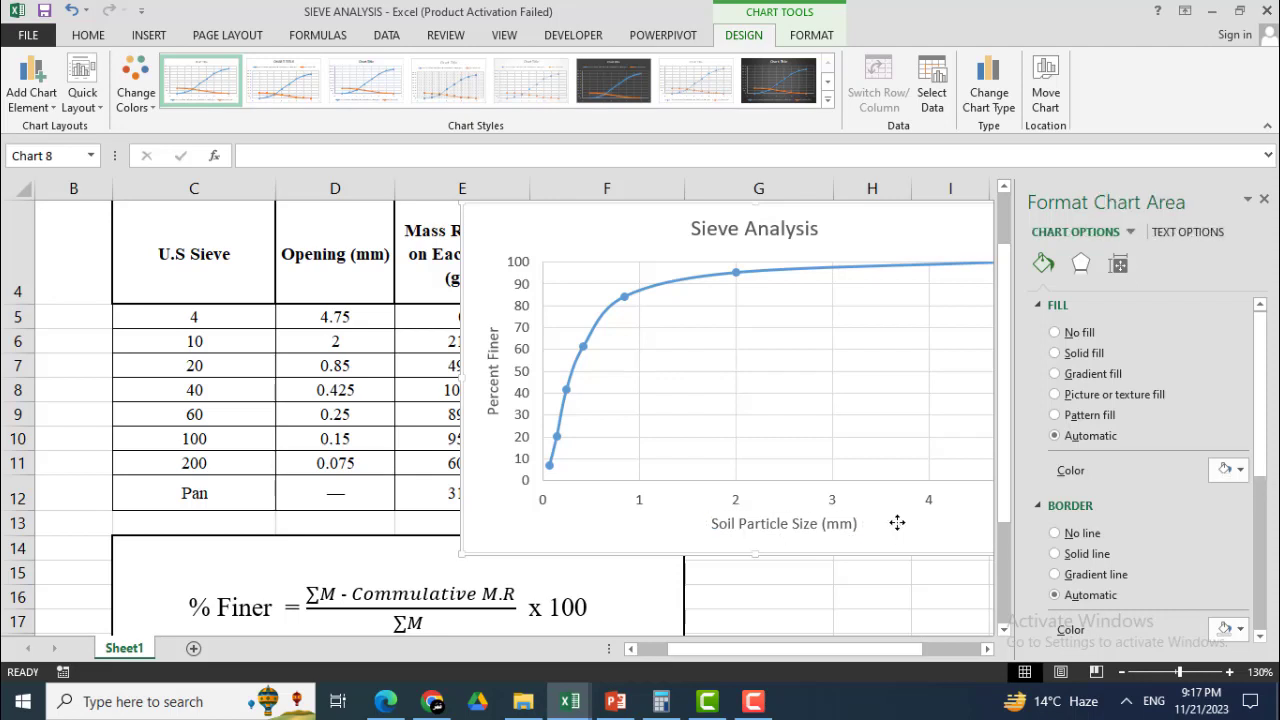
{"action": "left_click", "coordinate": [1264, 201]}
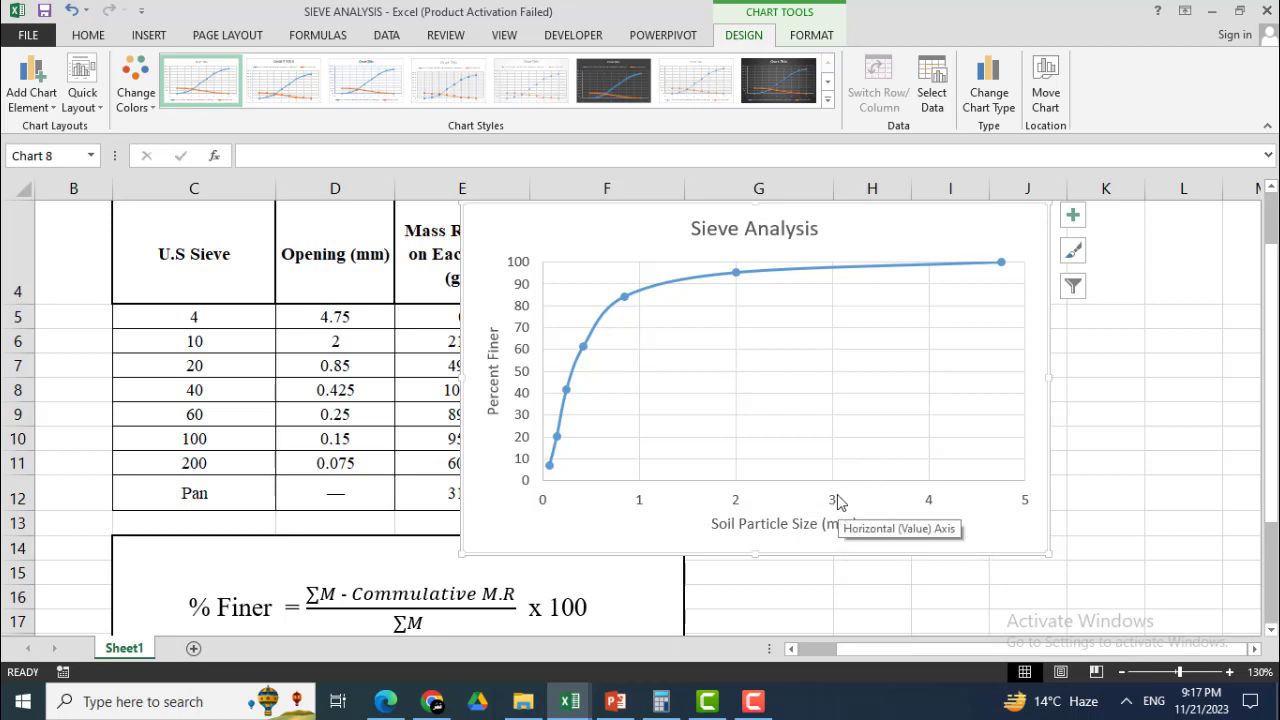
{"action": "double_click", "coordinate": [835, 507]}
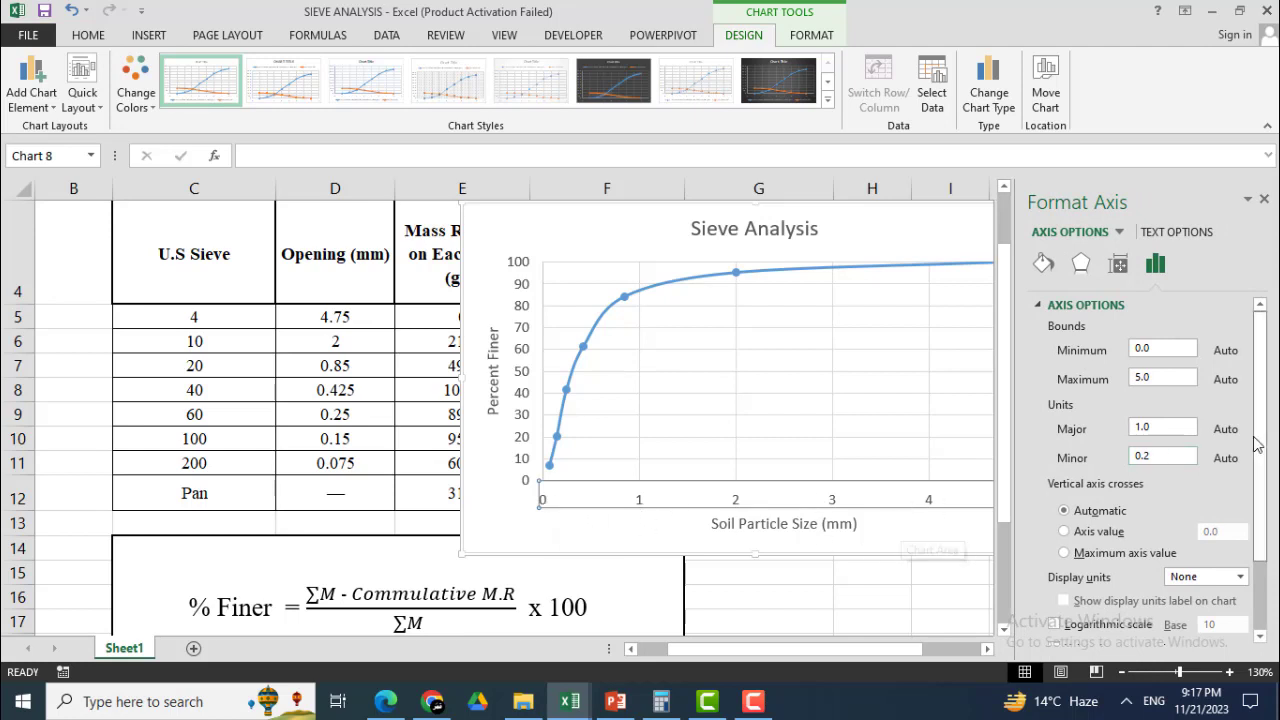
{"action": "left_click_drag", "start_coordinate": [1265, 425], "coordinate": [1248, 528]}
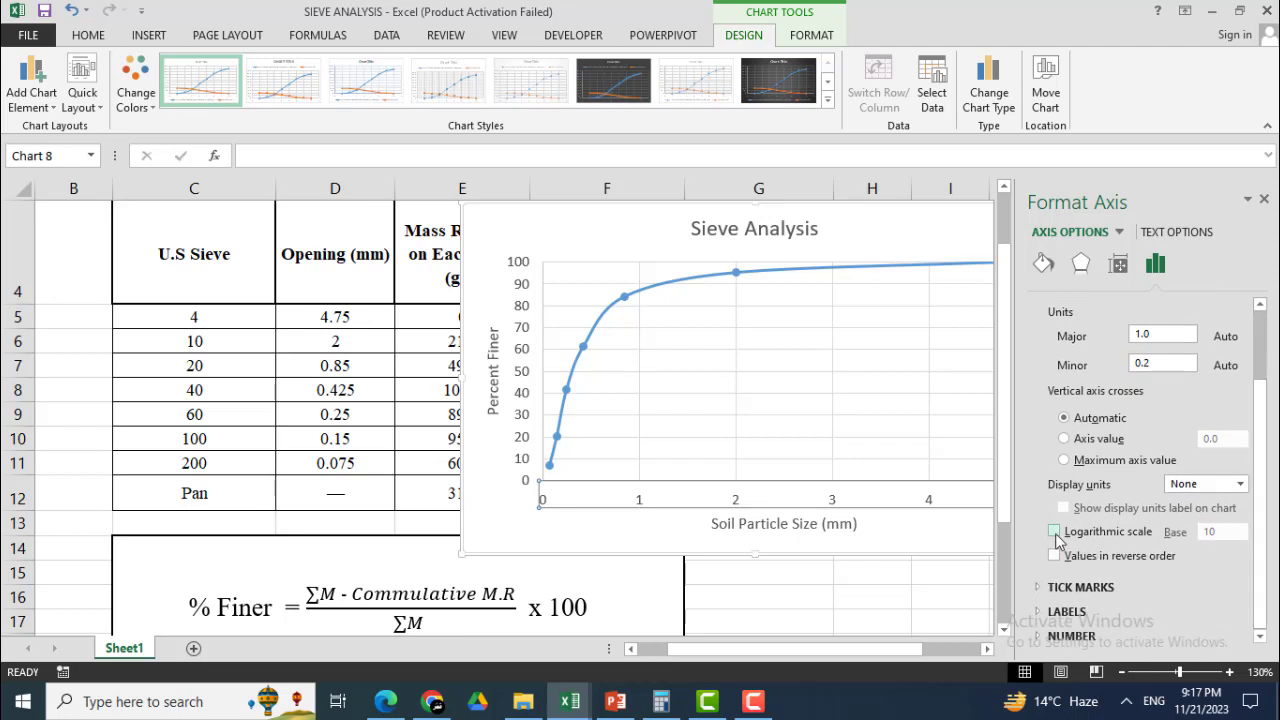
{"action": "left_click", "coordinate": [1055, 532]}
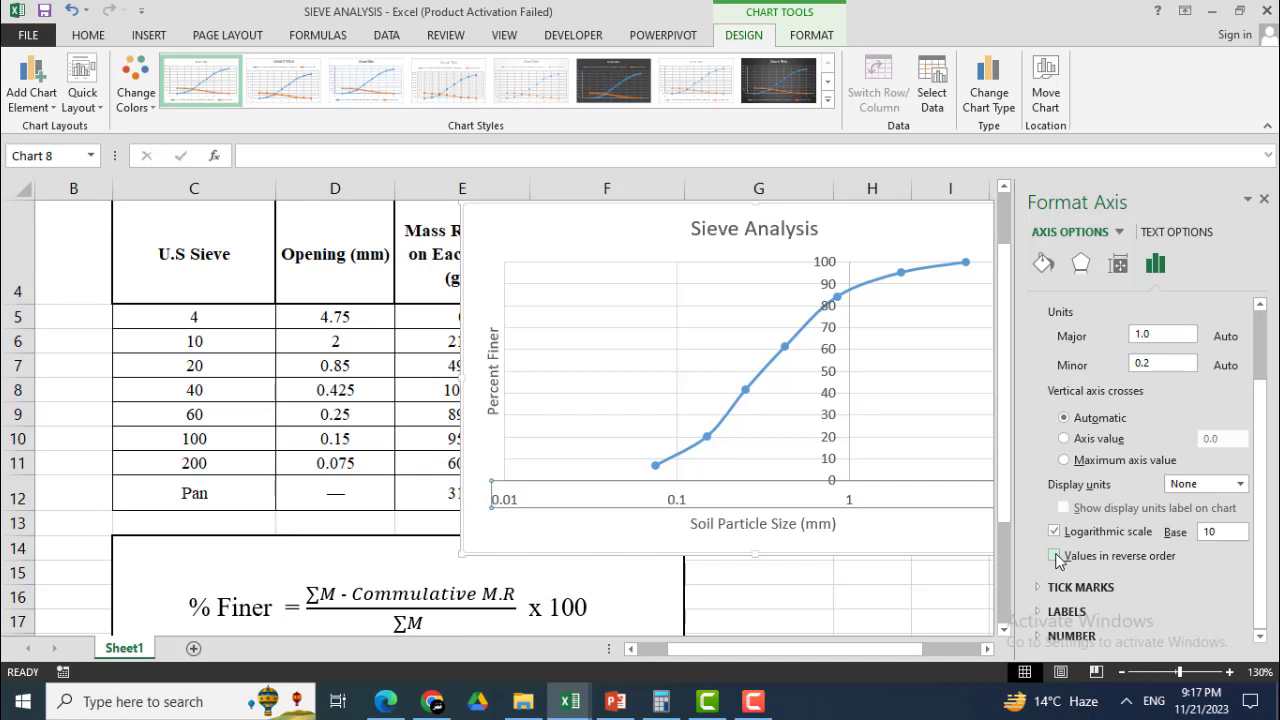
{"action": "left_click", "coordinate": [1055, 556]}
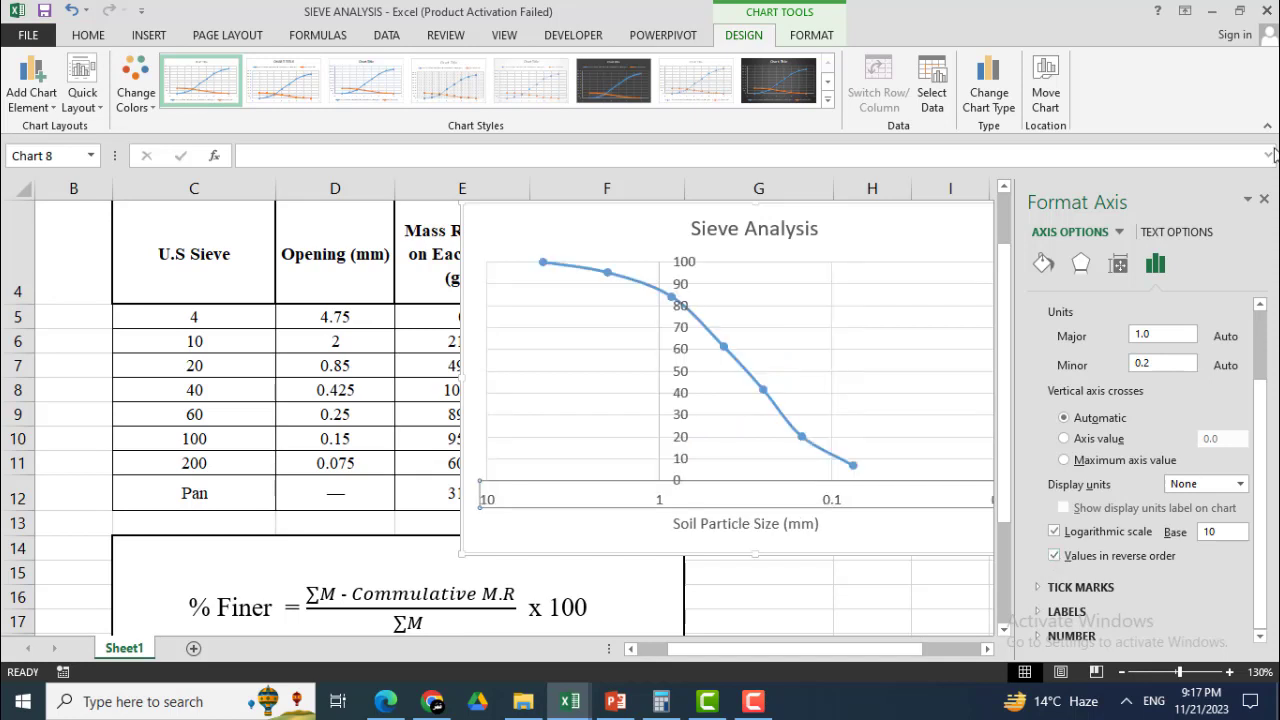
{"action": "left_click", "coordinate": [1264, 201]}
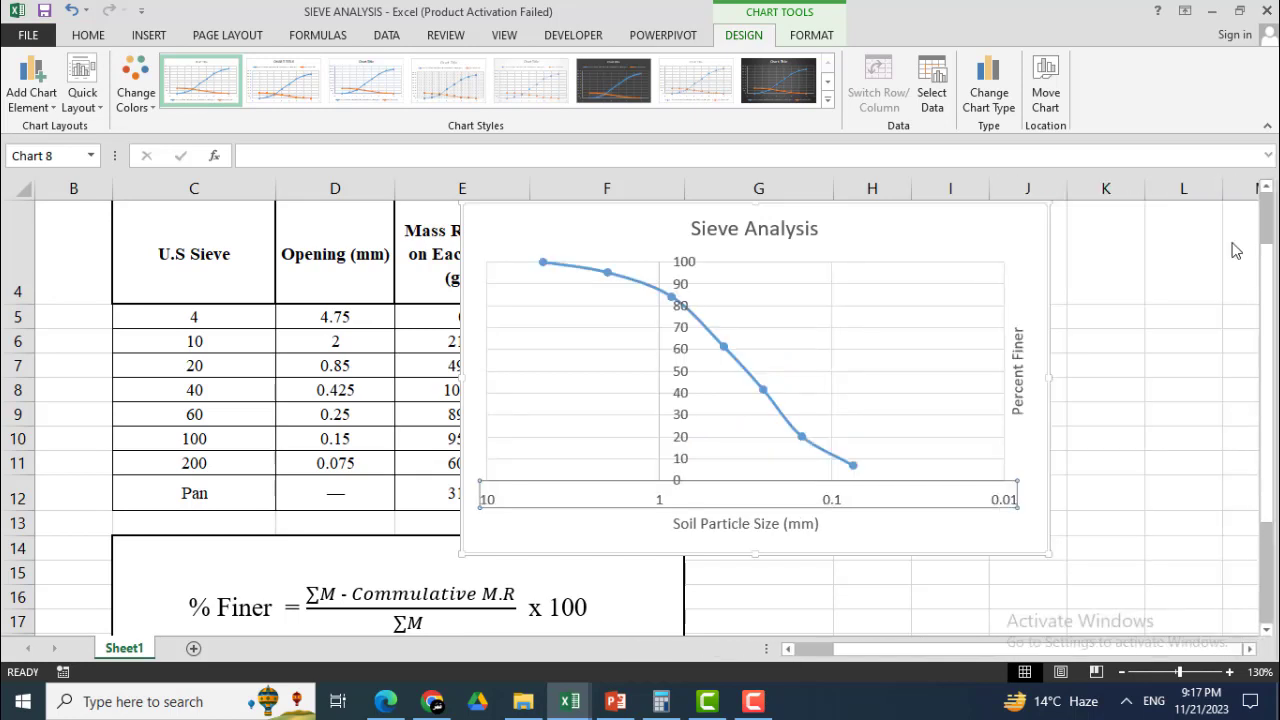
{"action": "left_click", "coordinate": [678, 436]}
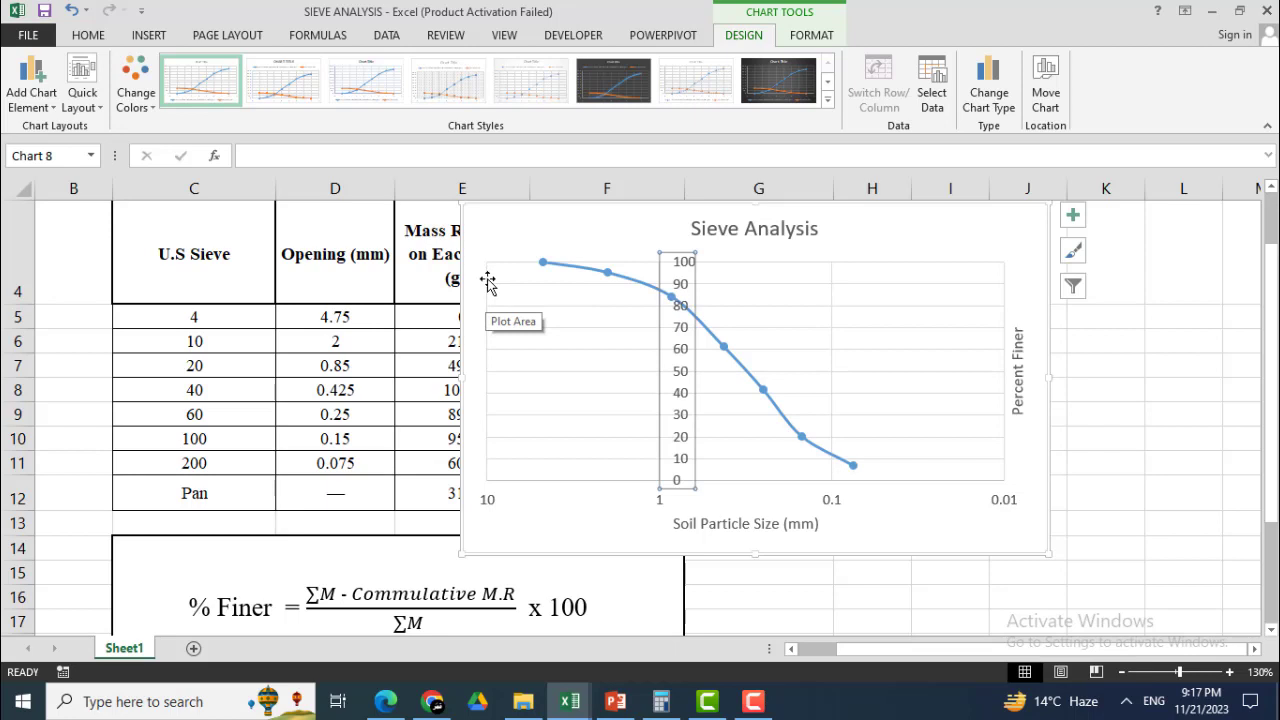
- Set the vertical percent axis label position to High, placing the labels at the chart's left
{"action": "double_click", "coordinate": [680, 398]}
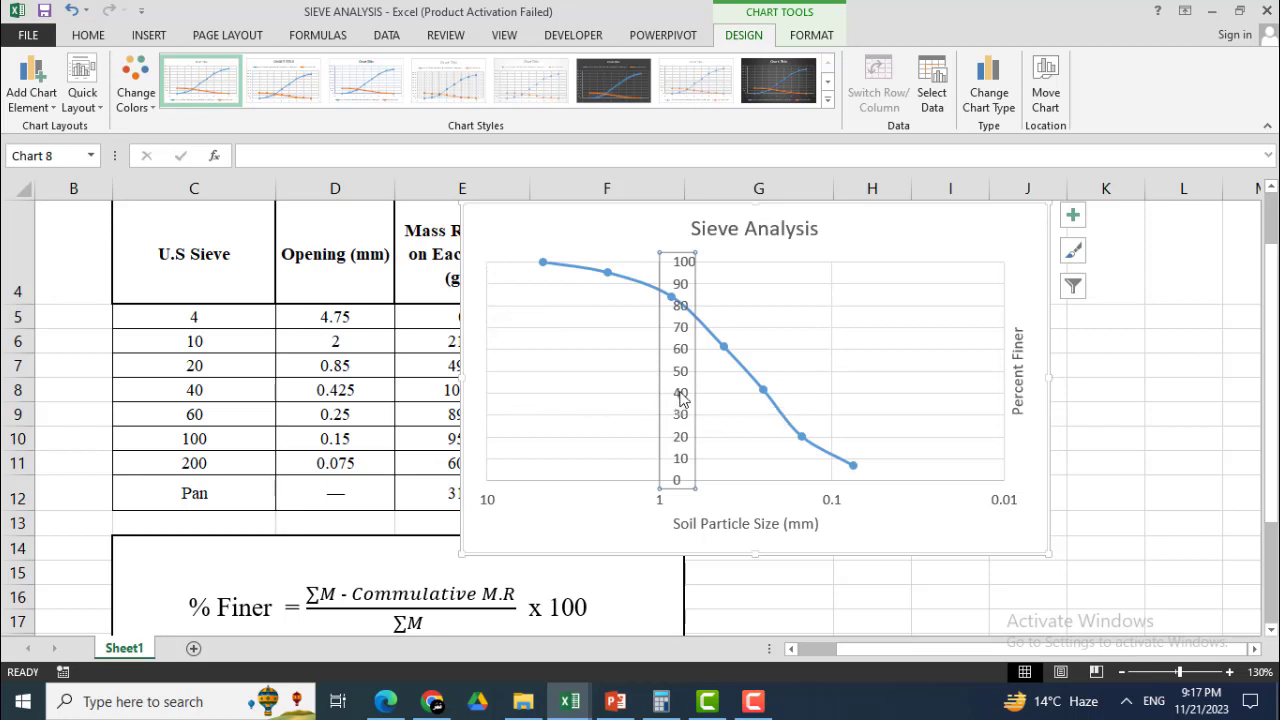
{"action": "scroll", "coordinate": [1262, 420], "scroll_direction": "down", "scroll_amount": 3}
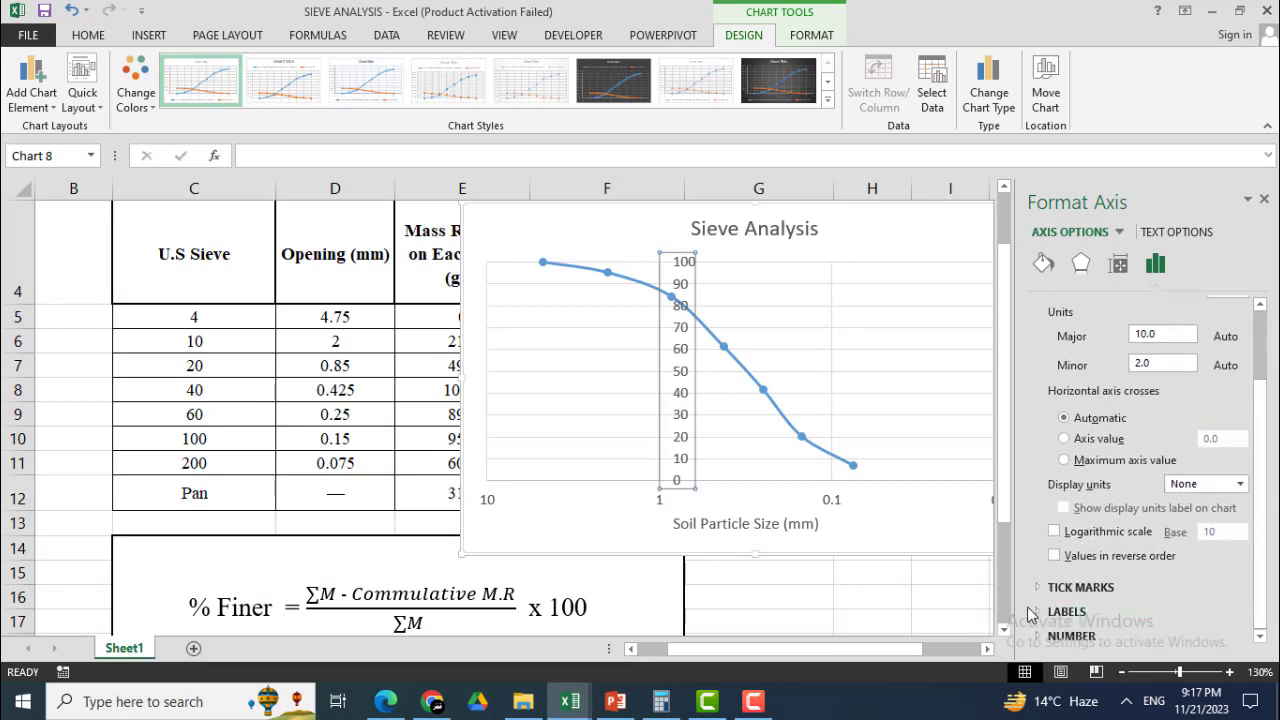
{"action": "left_click", "coordinate": [1040, 612]}
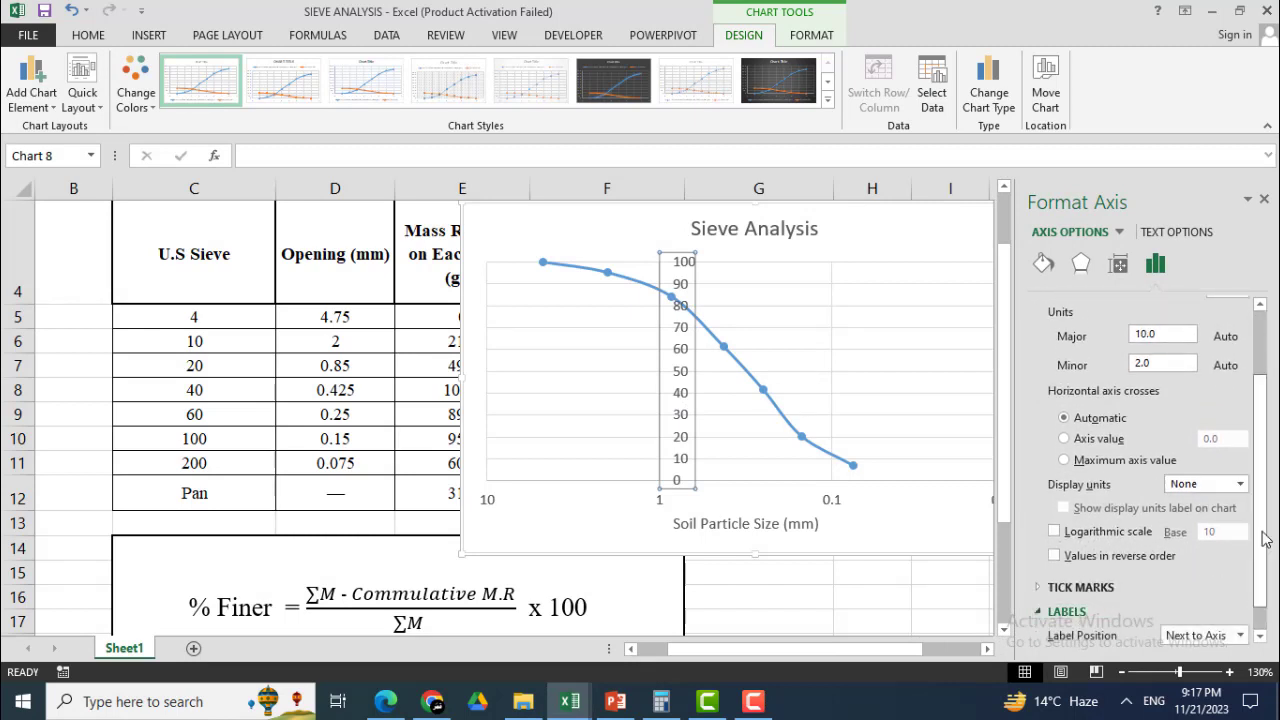
{"action": "scroll", "coordinate": [1266, 588], "scroll_direction": "down", "scroll_amount": 1}
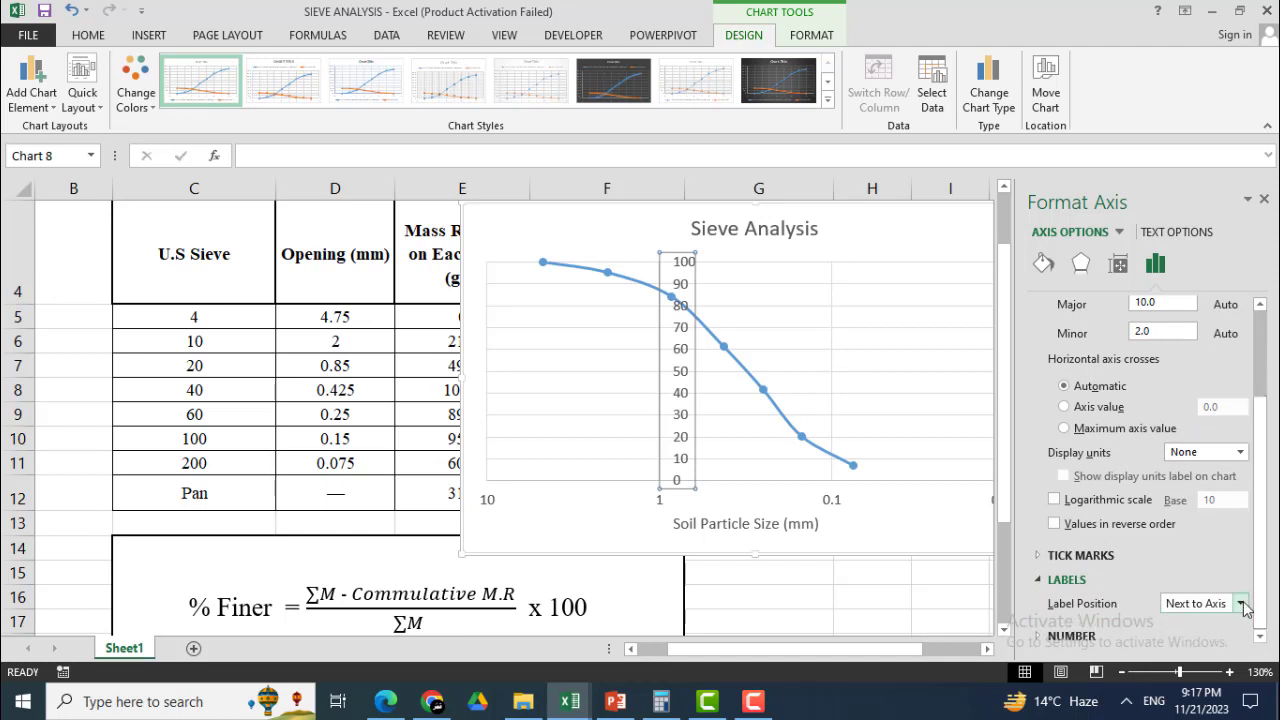
{"action": "left_click", "coordinate": [1240, 604]}
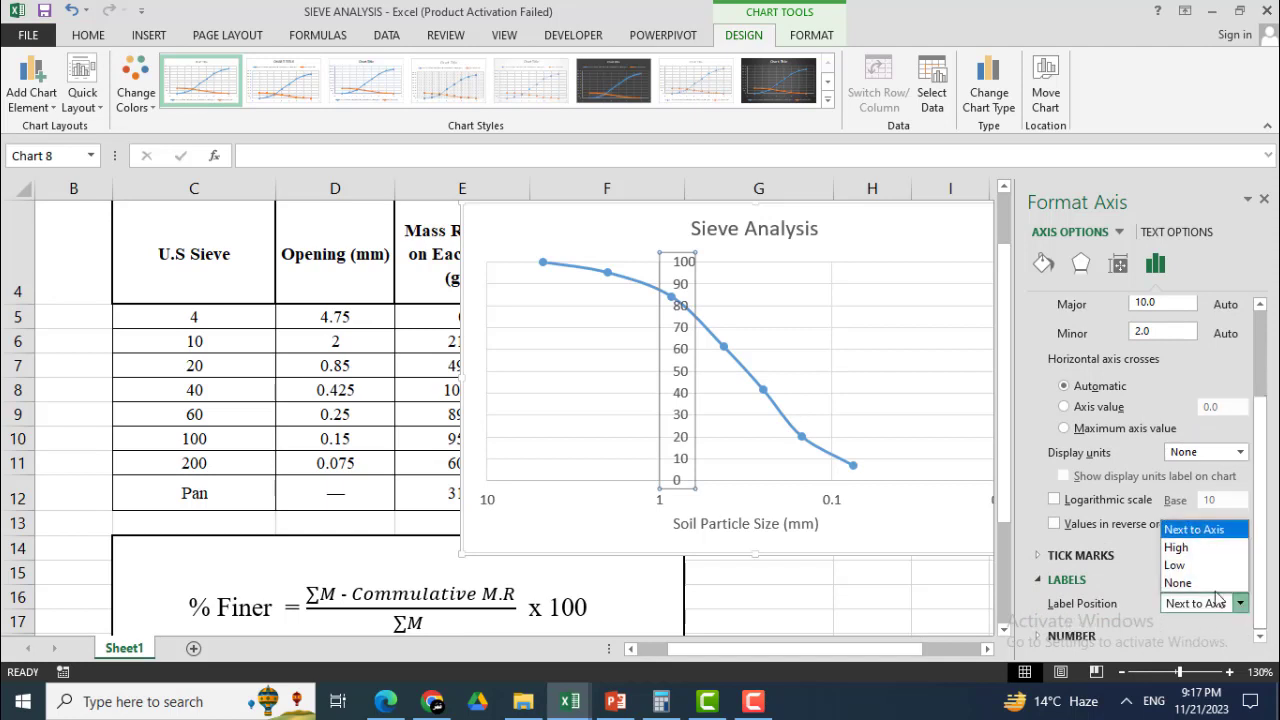
{"action": "left_click", "coordinate": [1177, 548]}
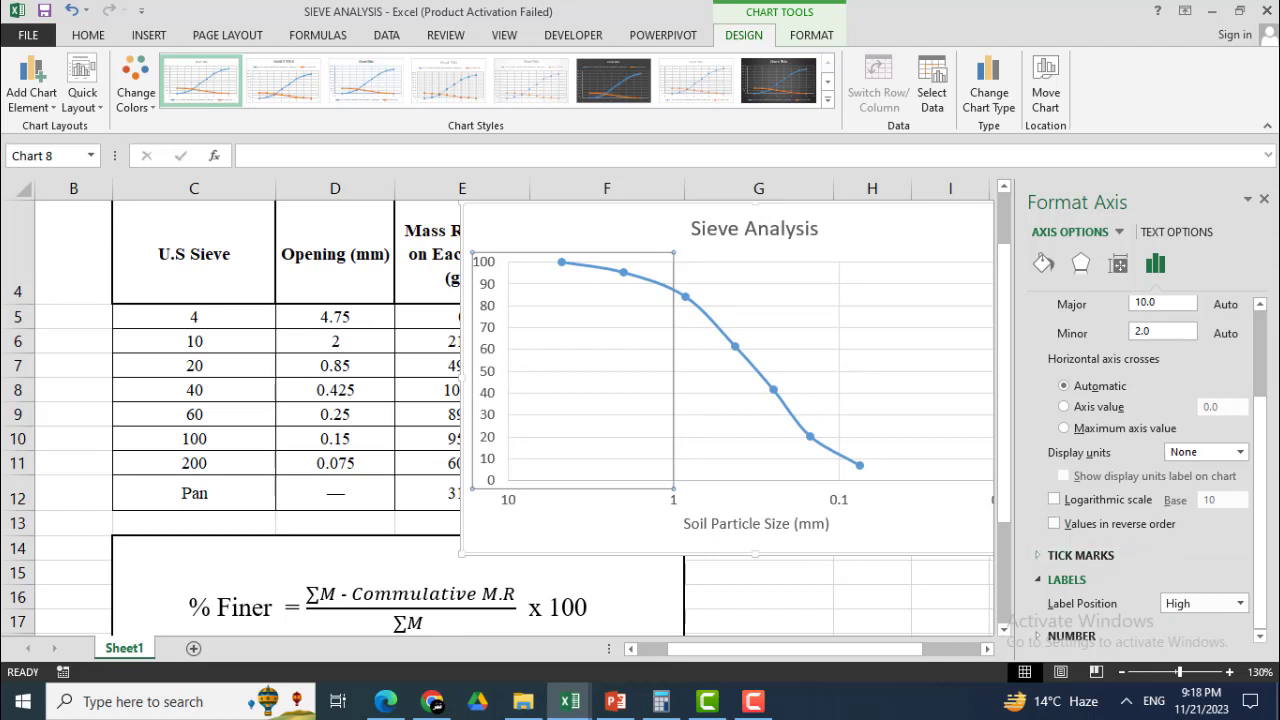
{"action": "left_click", "coordinate": [1265, 200]}
{"action": "scroll", "coordinate": [1022, 466], "scroll_direction": "up", "scroll_amount": 1}
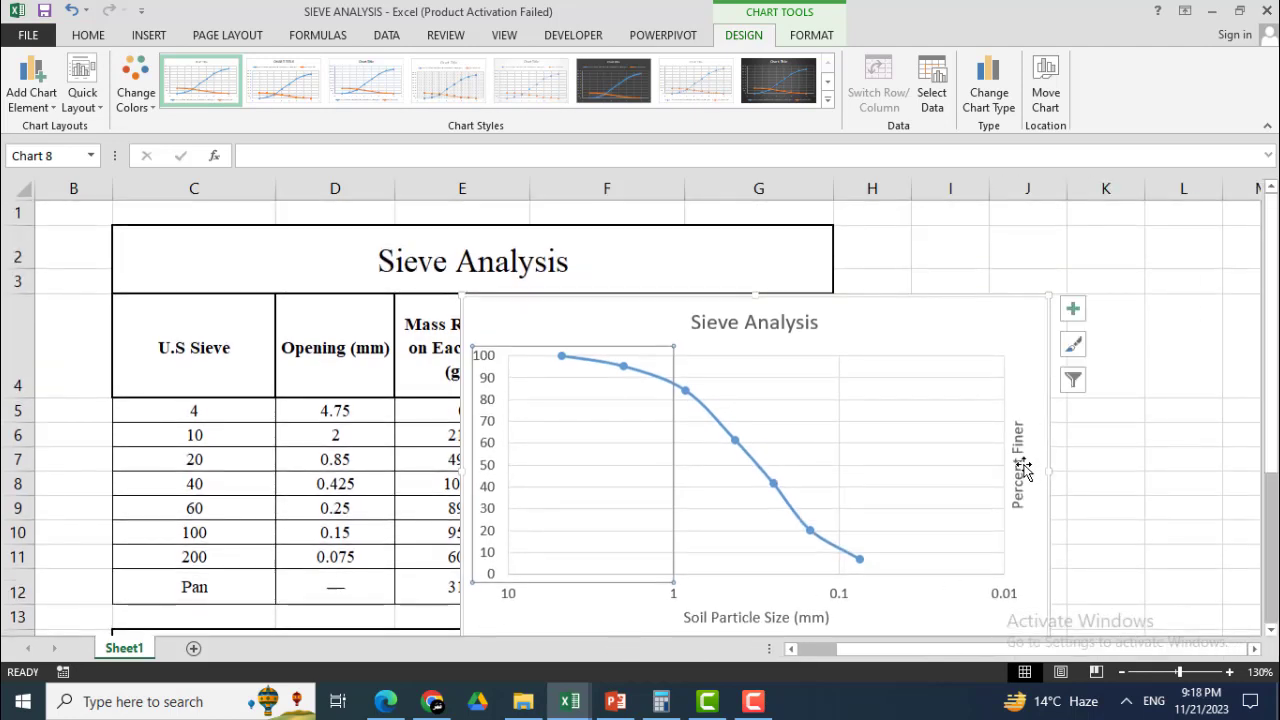
- Move the Percent Finer title beside the left axis and resize the plot area to fit
{"action": "left_click", "coordinate": [1022, 464]}
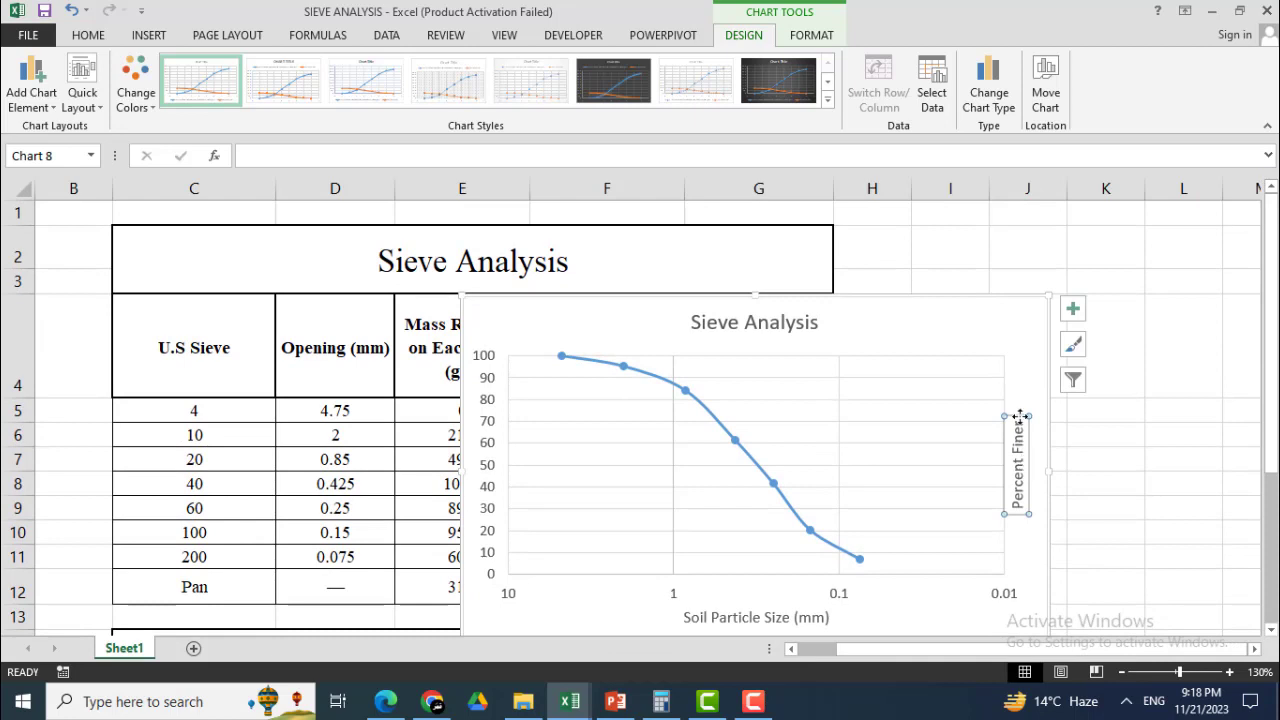
{"action": "left_click_drag", "start_coordinate": [1020, 415], "coordinate": [483, 422]}
{"action": "left_click", "coordinate": [578, 432]}
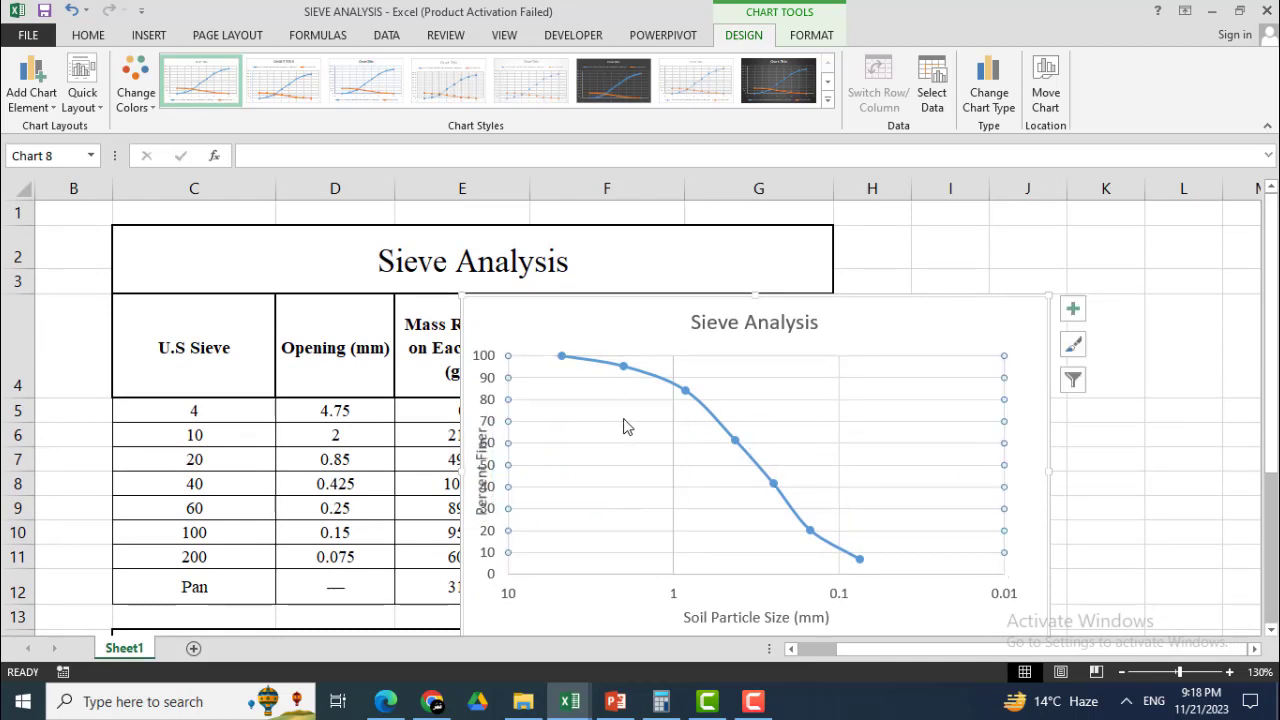
{"action": "left_click_drag", "start_coordinate": [588, 416], "coordinate": [608, 413]}
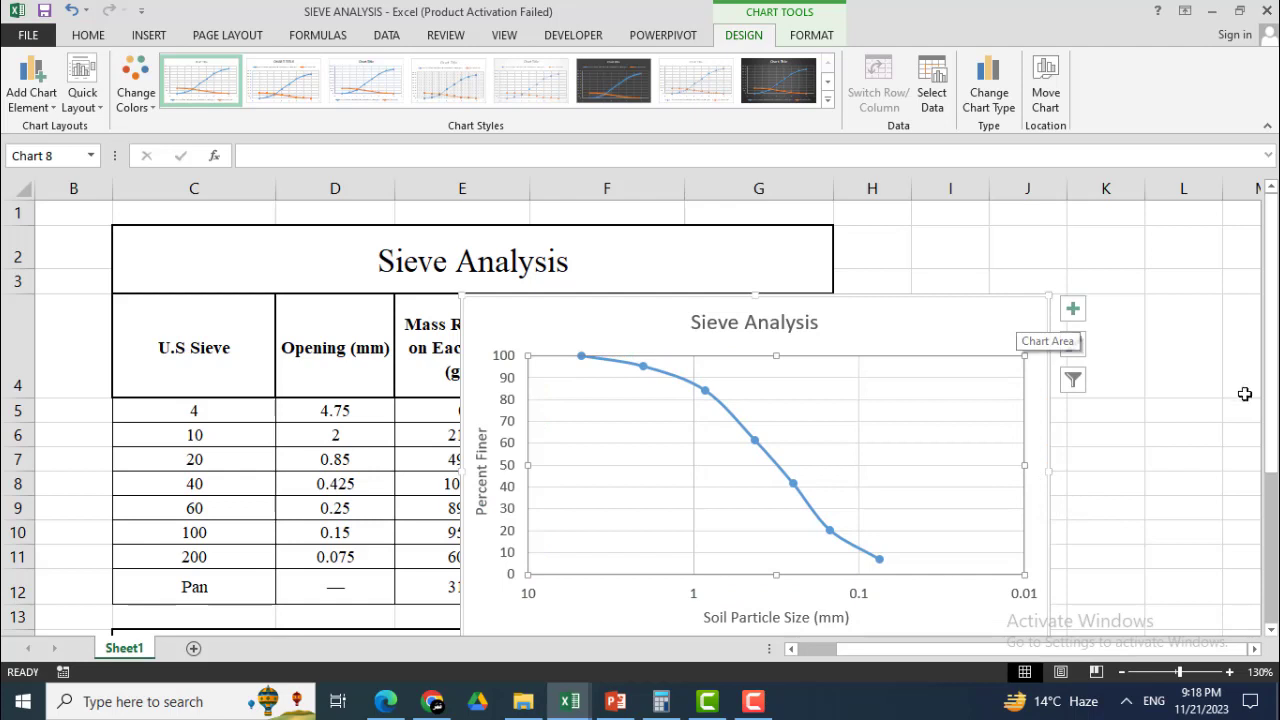
{"action": "left_click_drag", "start_coordinate": [1264, 408], "coordinate": [1274, 436]}
- Add minor vertical gridlines along the logarithmic particle-size axis
{"action": "double_click", "coordinate": [860, 526]}
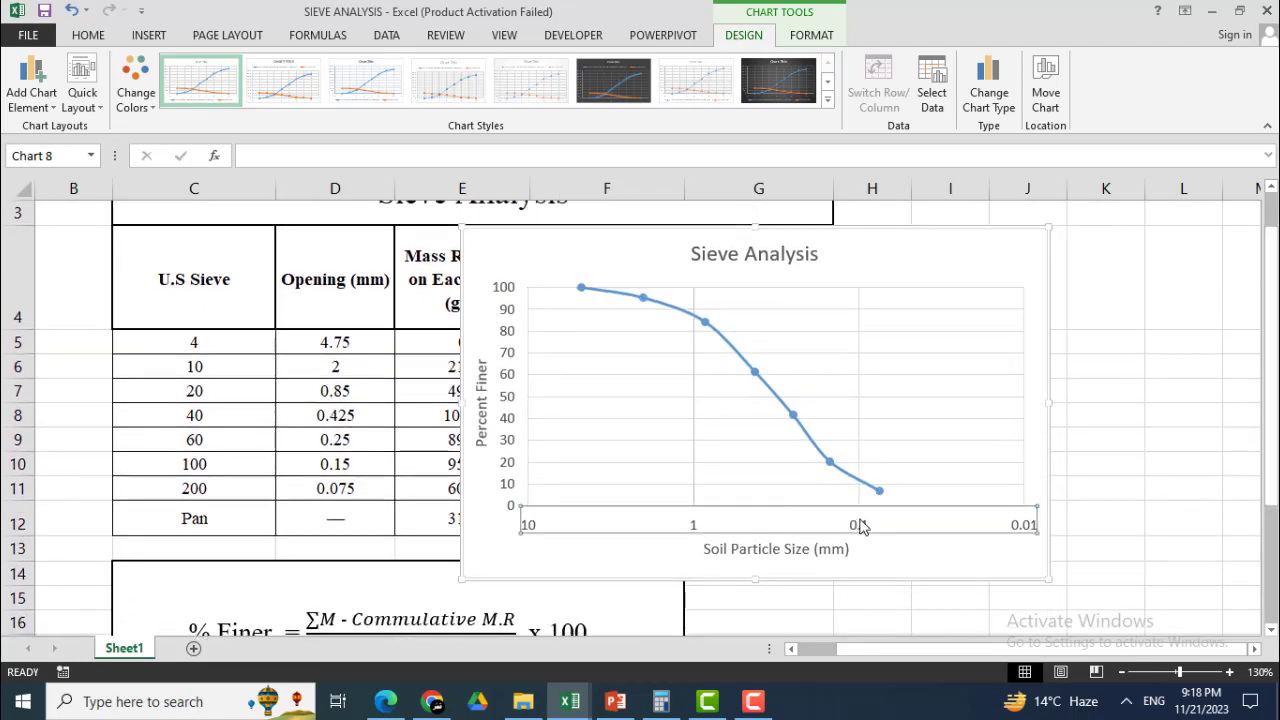
{"action": "right_click", "coordinate": [861, 527]}
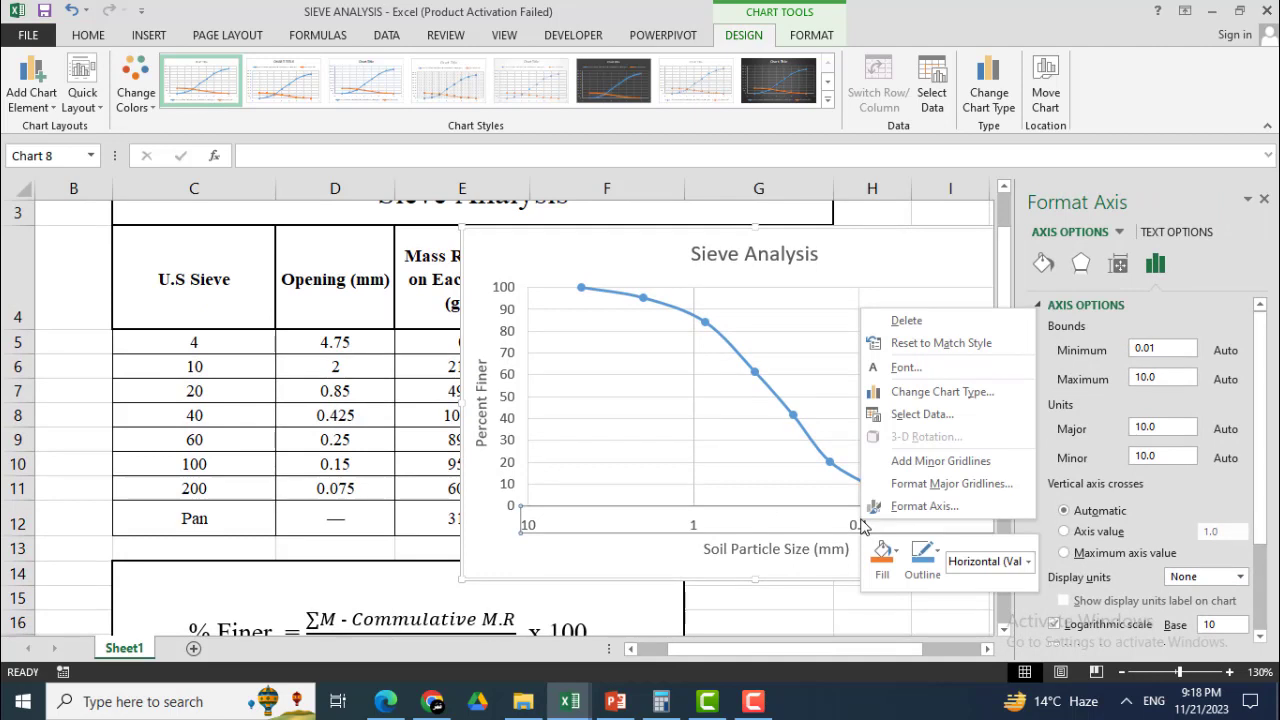
{"action": "left_click", "coordinate": [926, 473]}
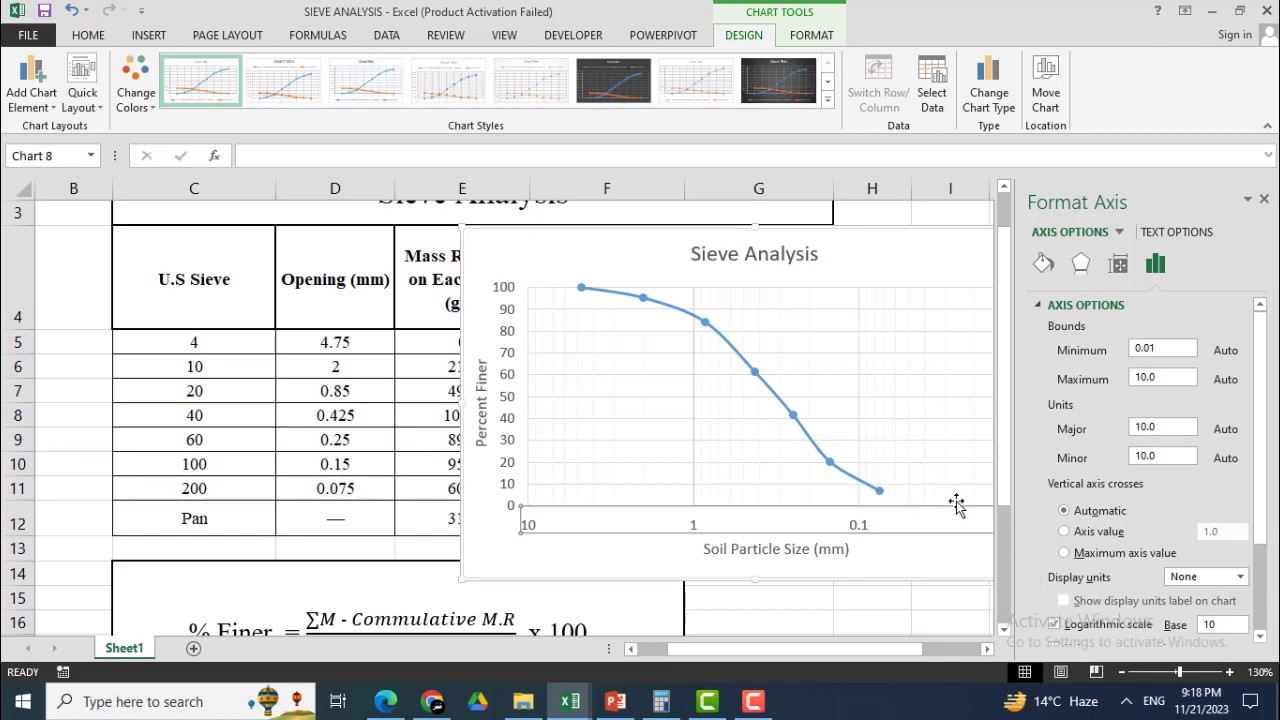
{"action": "left_click", "coordinate": [1264, 201]}
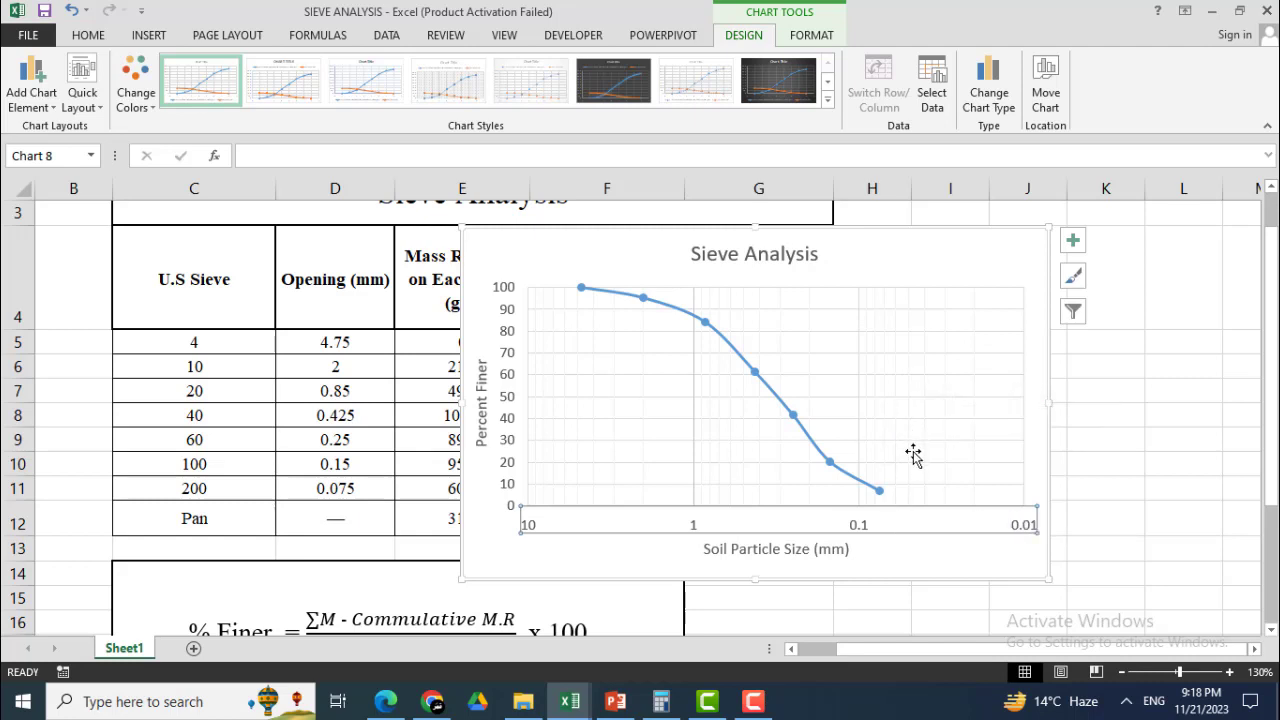
- Set the particle-size axis minor gridline colour to Black
{"action": "right_click", "coordinate": [866, 528]}
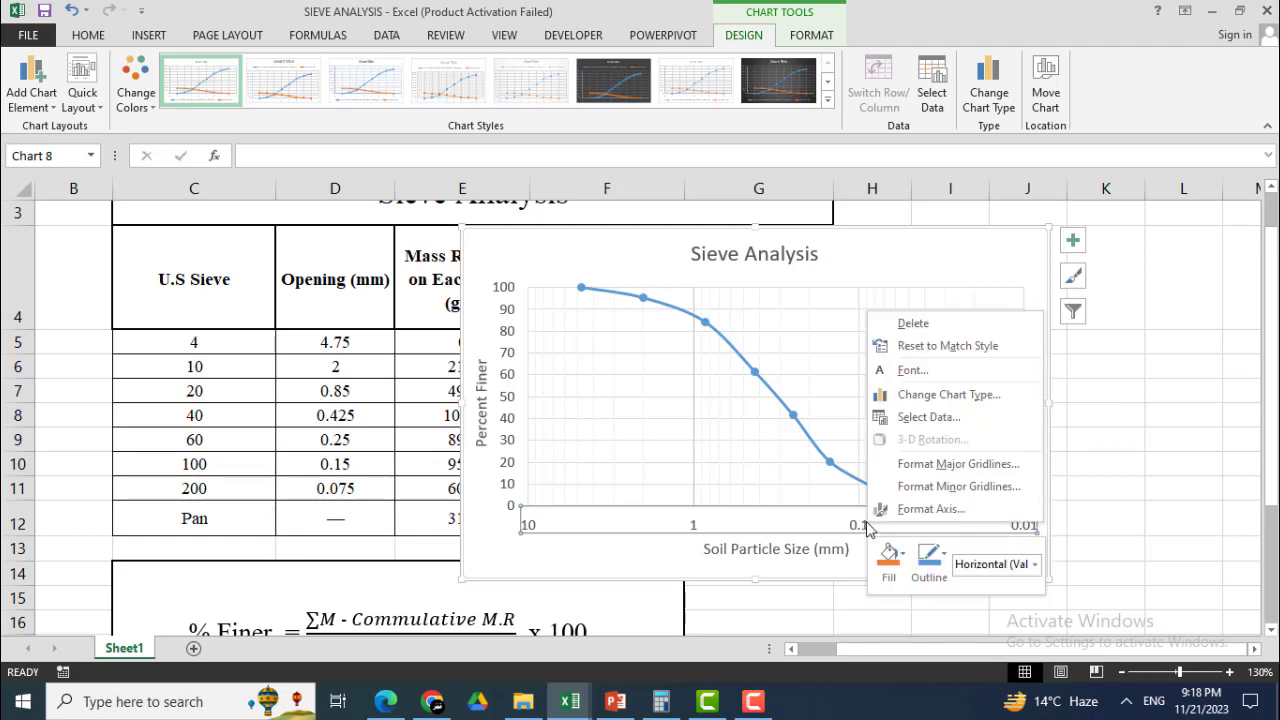
{"action": "left_click", "coordinate": [931, 488]}
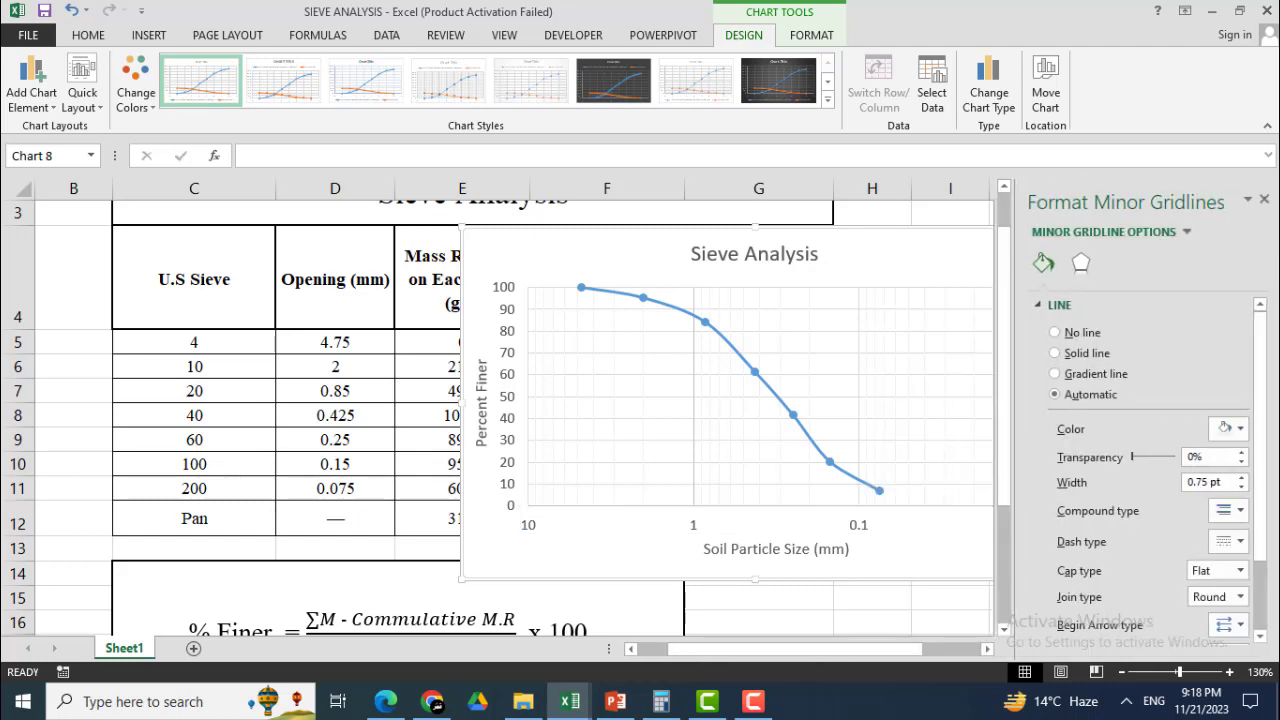
{"action": "left_click", "coordinate": [1245, 429]}
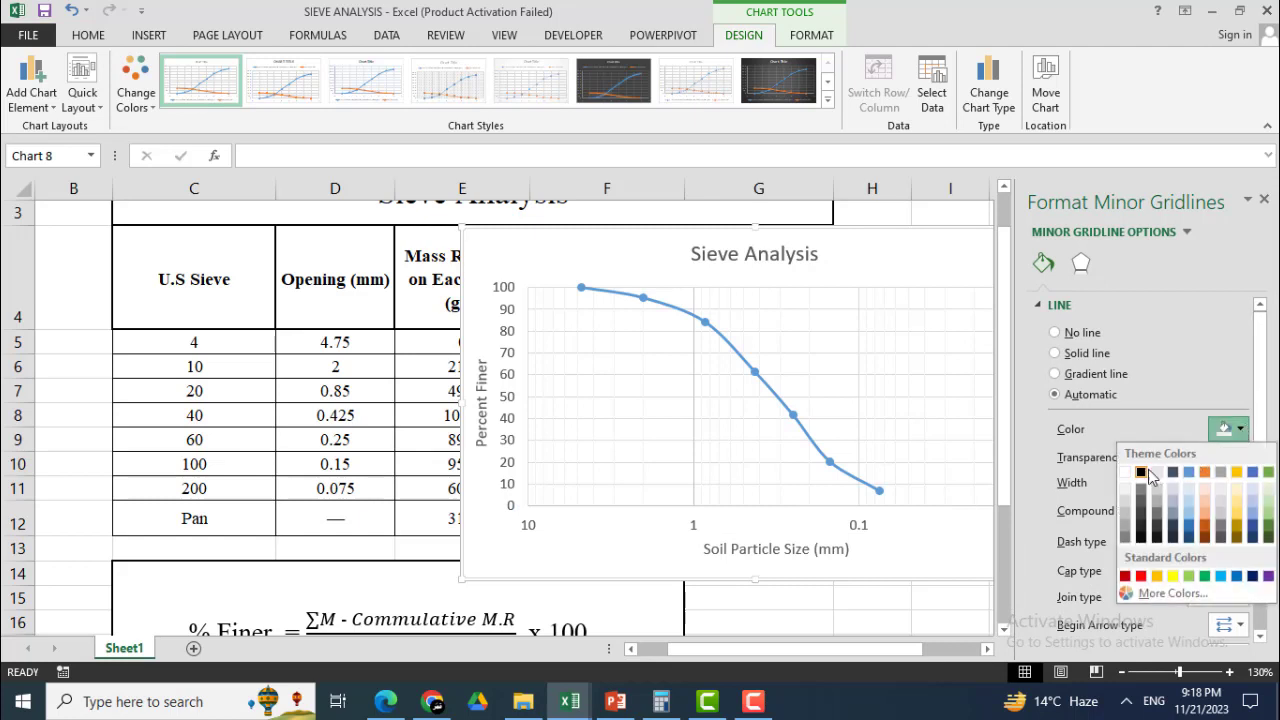
{"action": "left_click", "coordinate": [1141, 474]}
{"action": "left_click", "coordinate": [932, 543]}
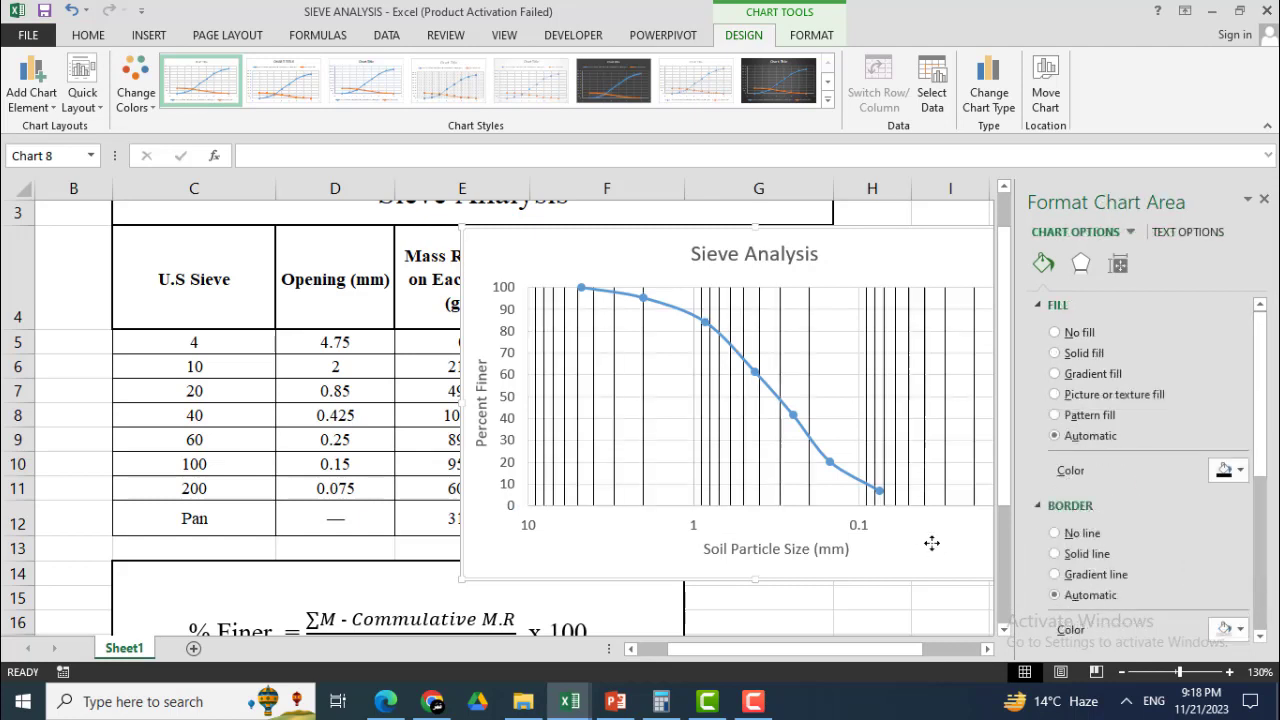